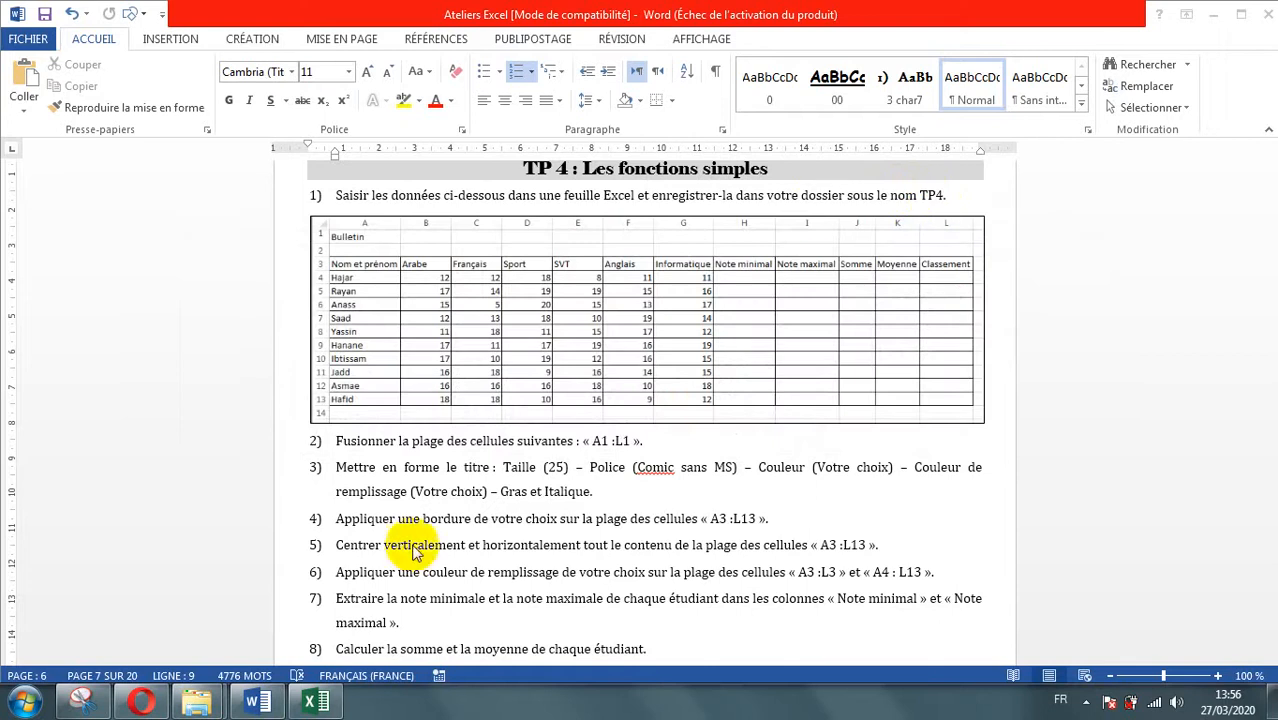
Consult the cell-merging instruction in the Word exercise TP 4, and switch to the Excel workbook Notes 1
{"action": "left_click", "coordinate": [312, 702]}
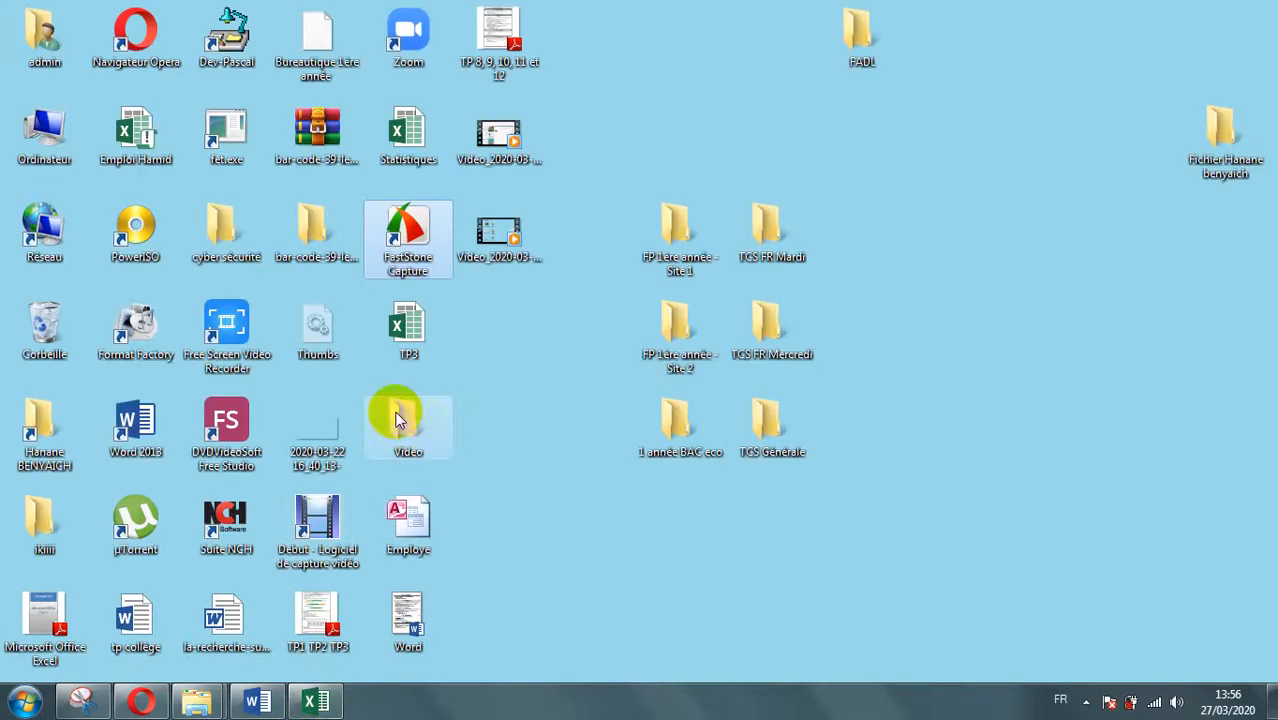
{"action": "left_click", "coordinate": [258, 700]}
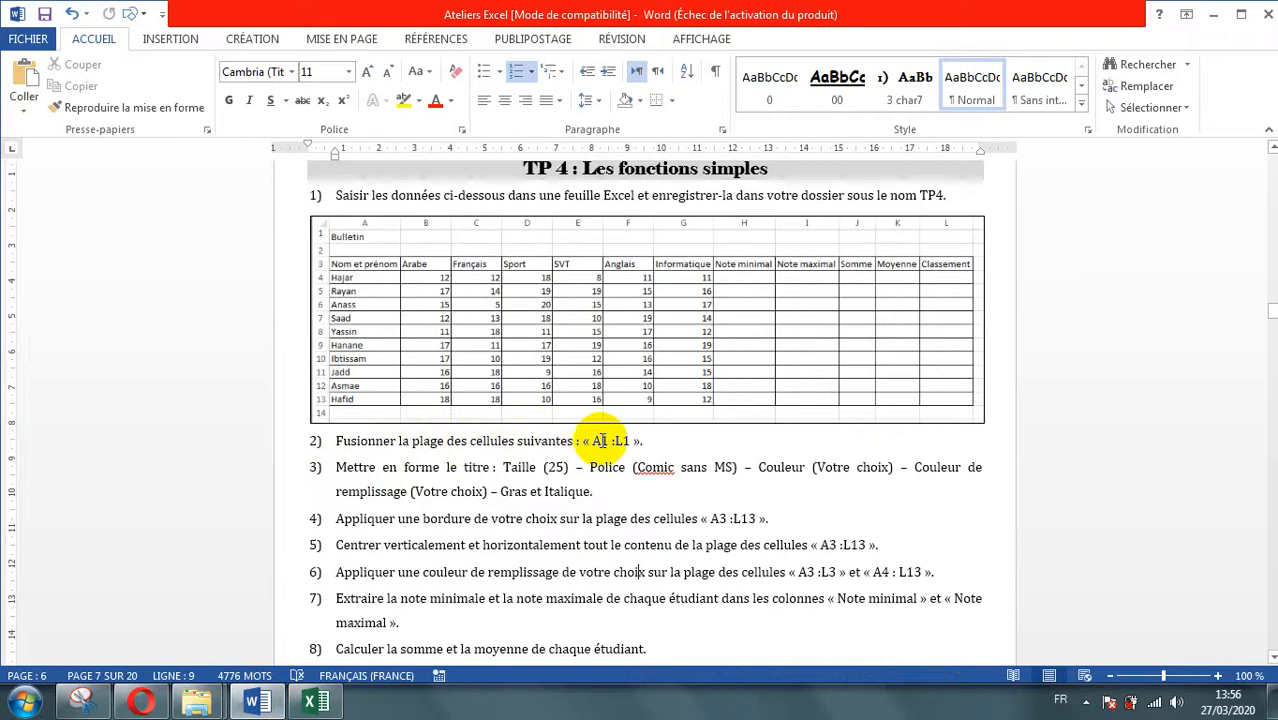
{"action": "key", "text": "super+d"}
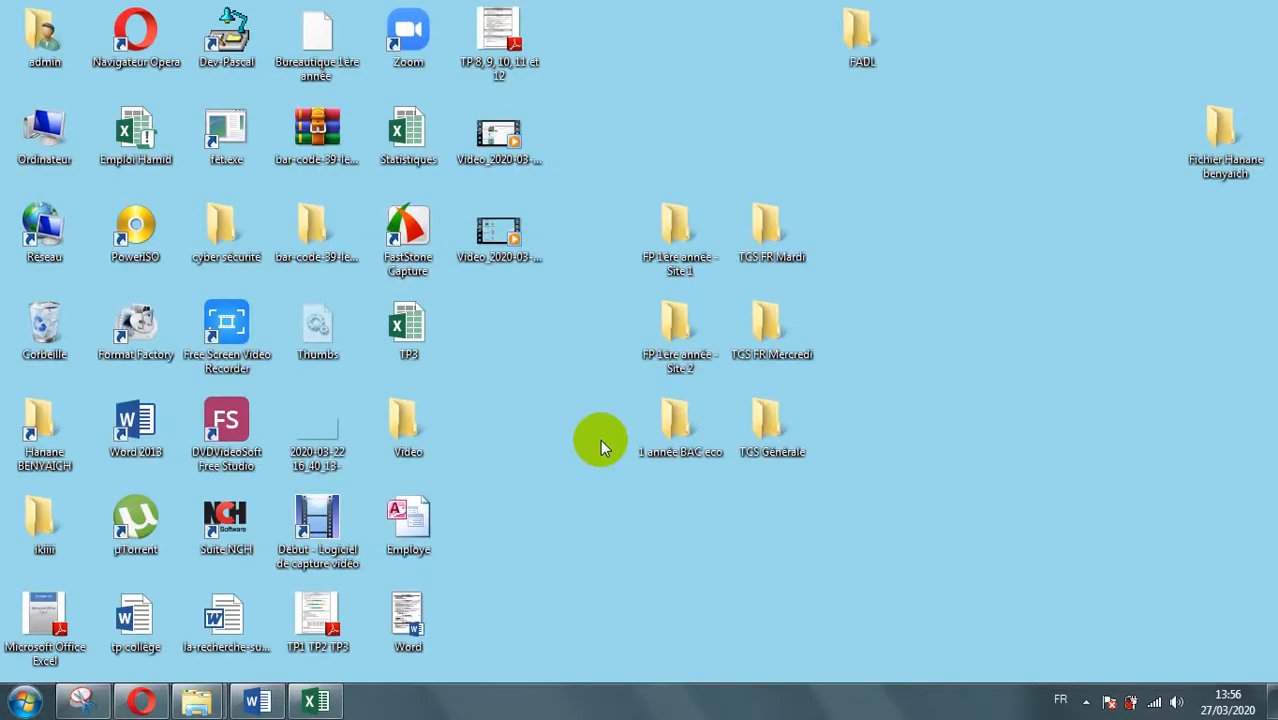
{"action": "left_click", "coordinate": [312, 702]}
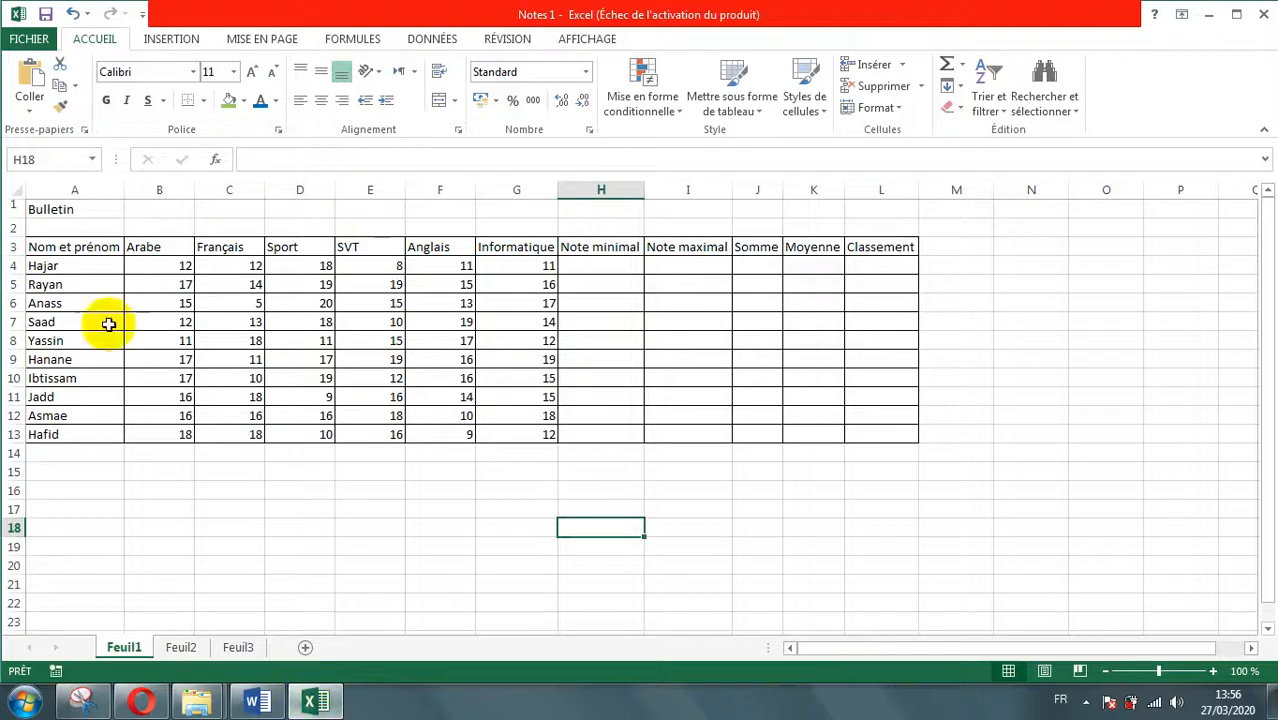
Merge and center the range A1:L1 that holds the title Bulletin
{"action": "left_click", "coordinate": [62, 206]}
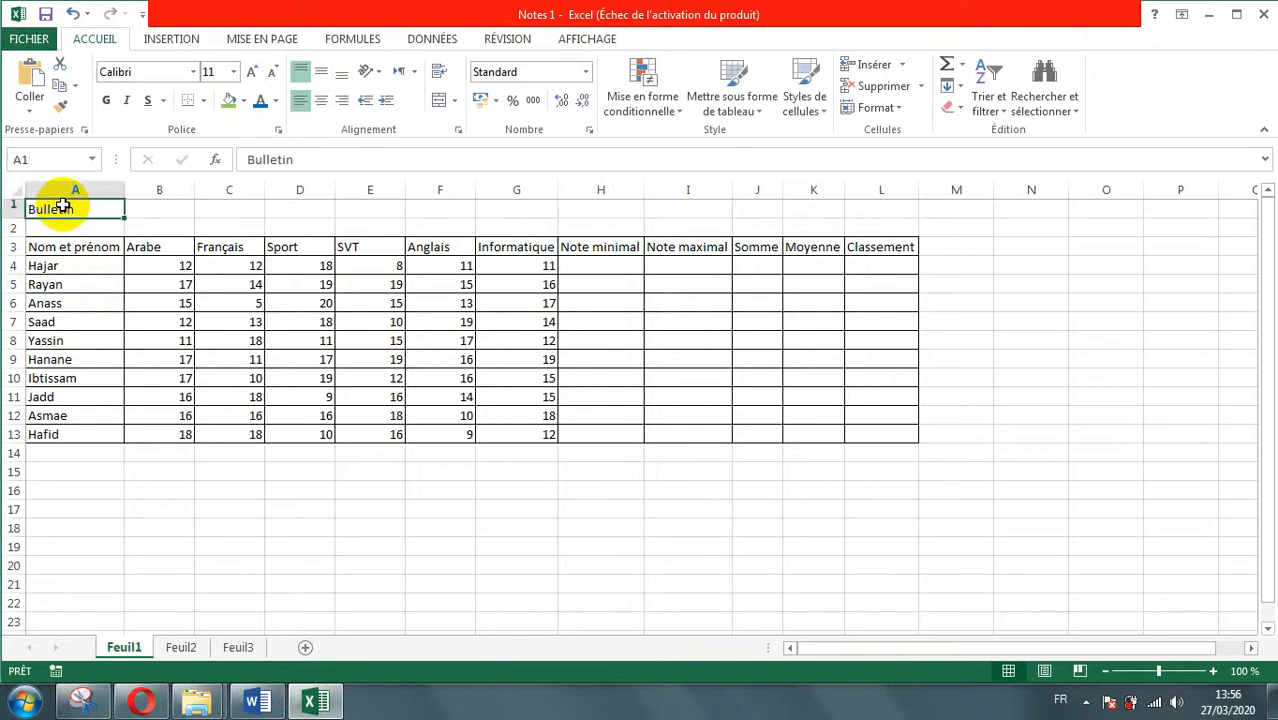
{"action": "left_click", "coordinate": [860, 208]}
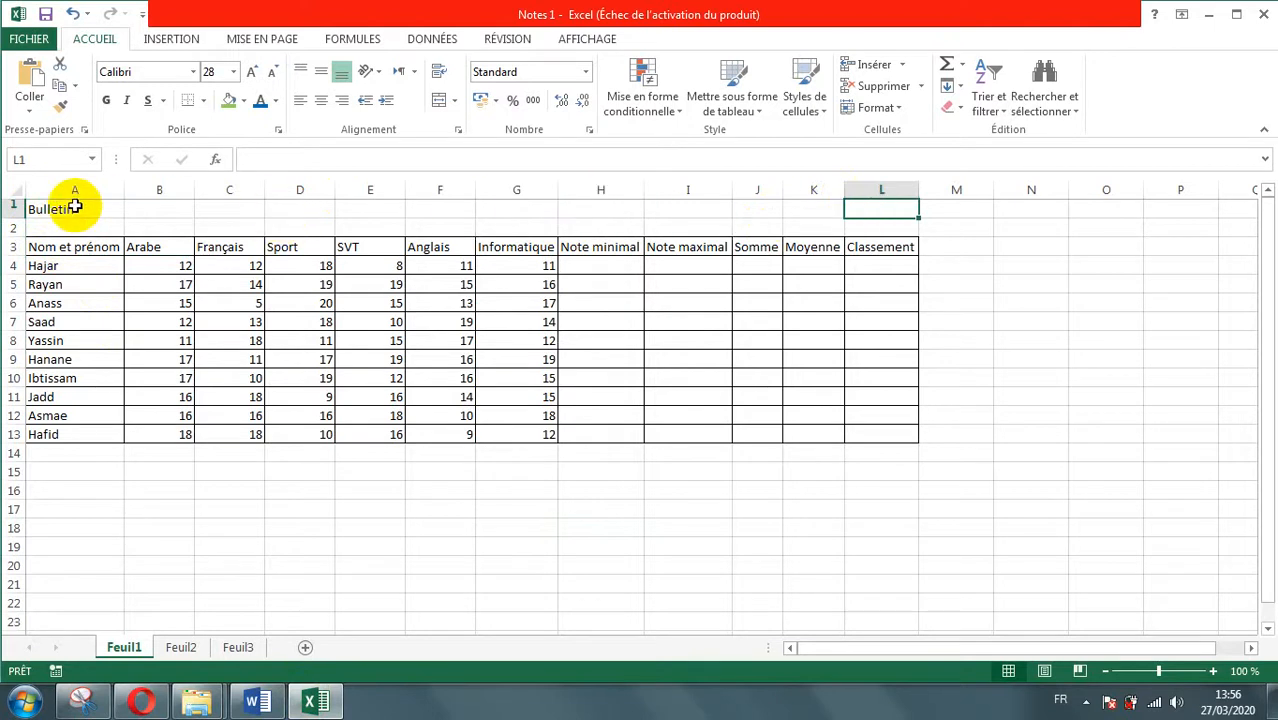
{"action": "left_click_drag", "start_coordinate": [75, 207], "coordinate": [861, 204]}
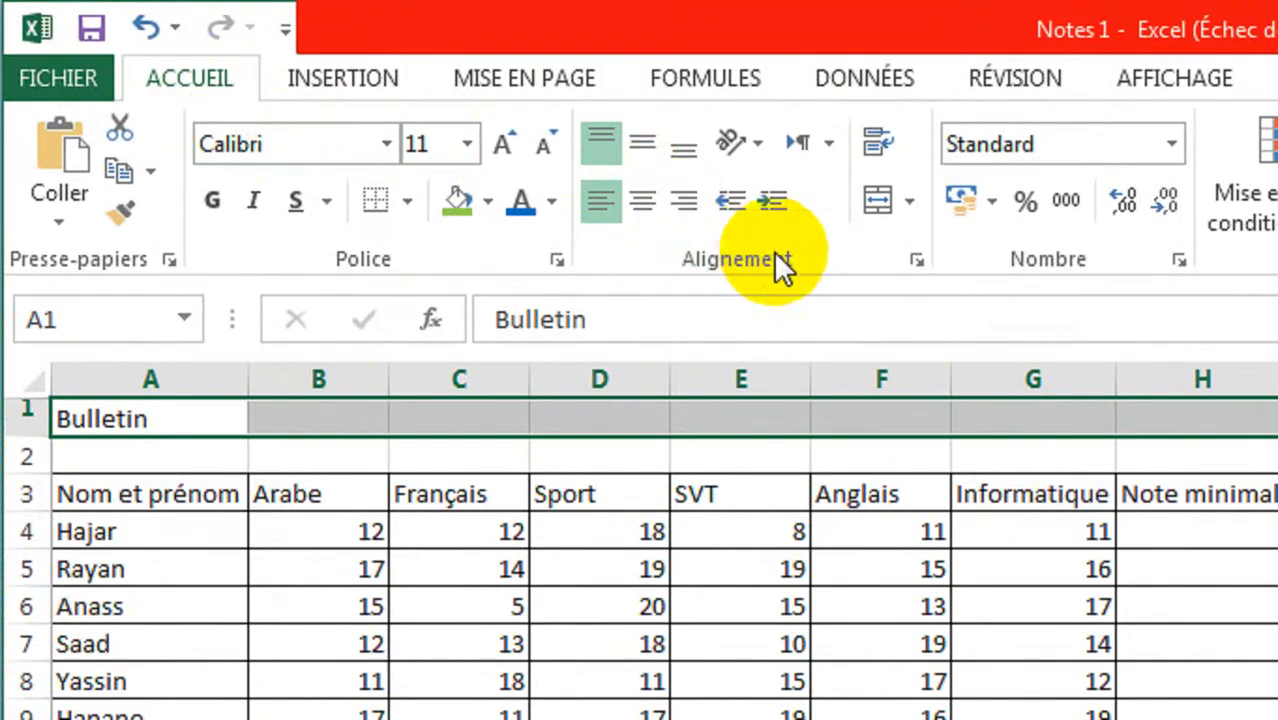
{"action": "left_click", "coordinate": [908, 203]}
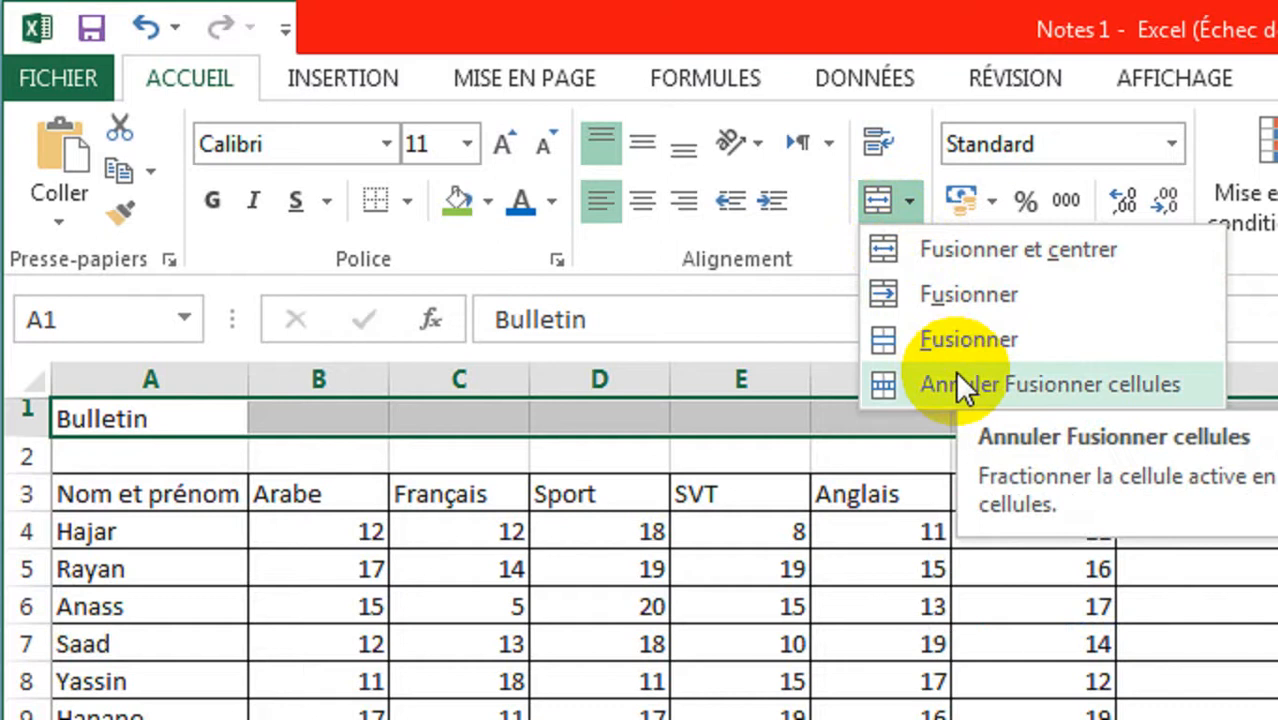
{"action": "left_click", "coordinate": [927, 255]}
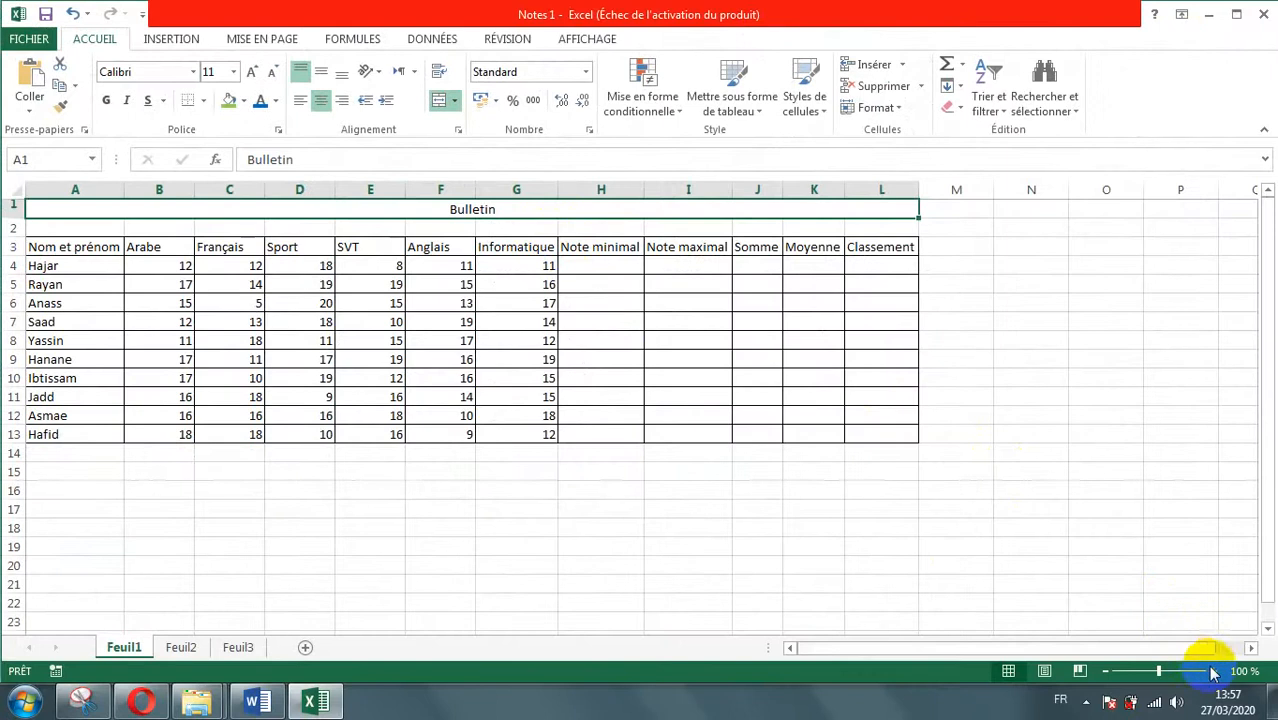
{"action": "left_click", "coordinate": [1213, 671]}
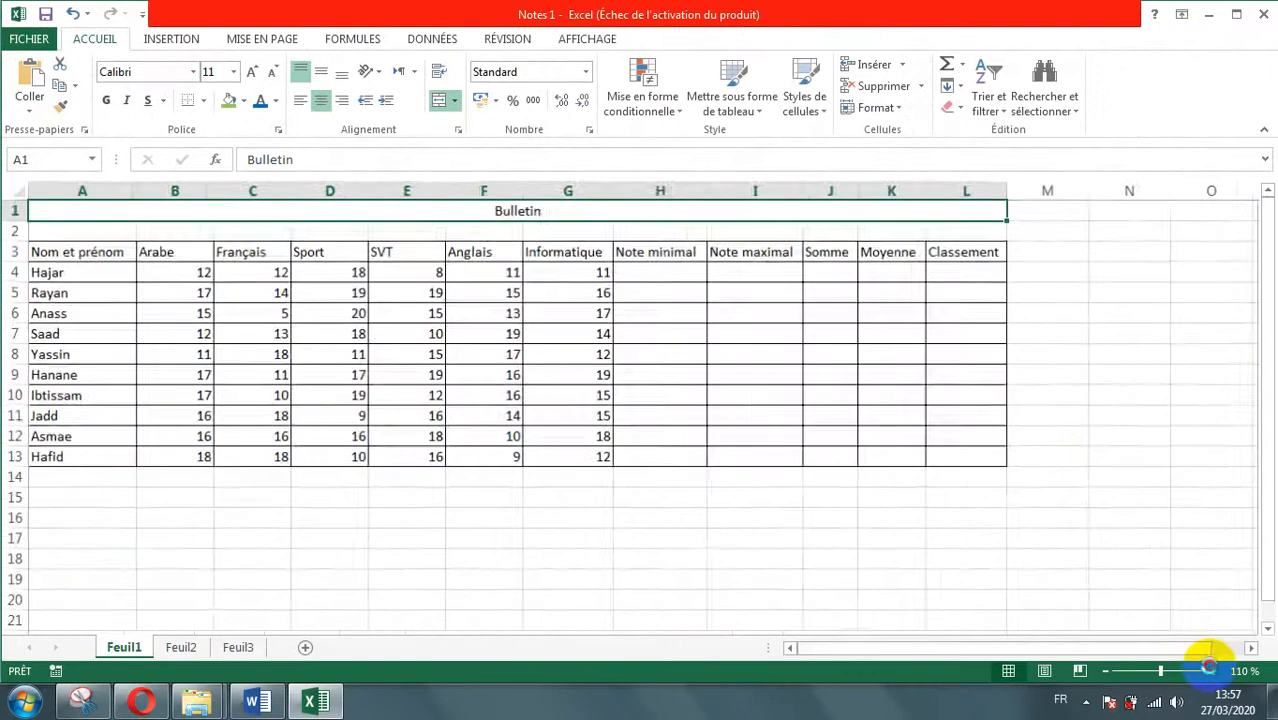
{"action": "left_click", "coordinate": [1213, 671]}
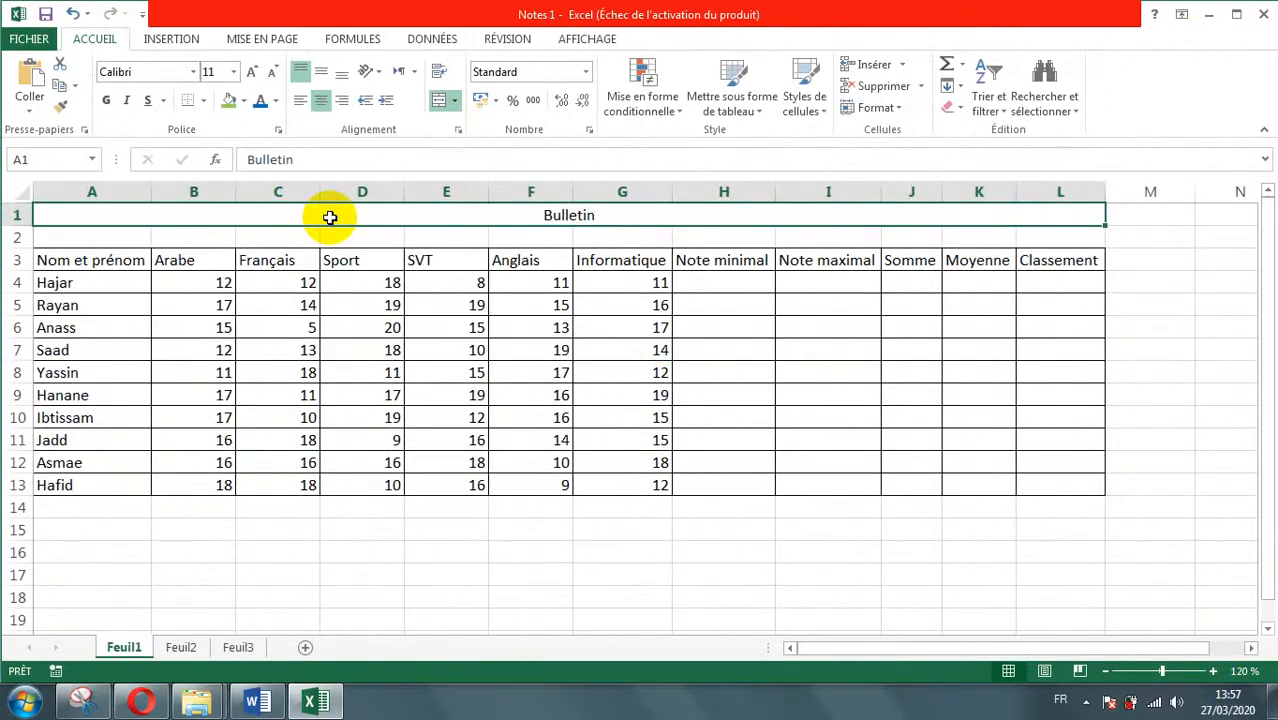
Switch to the Word document Ateliers Excel and read instruction 3 on formatting the title
{"action": "key", "text": "alt+Tab"}
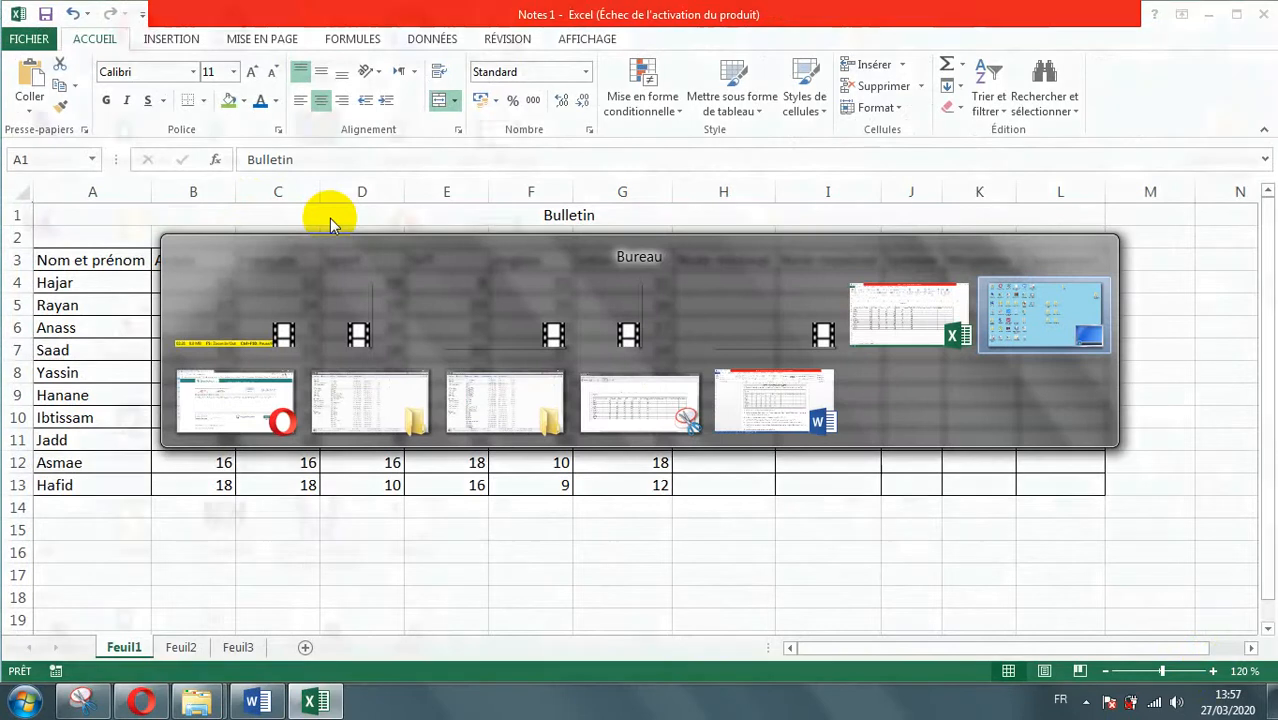
{"action": "key", "text": "alt+Tab"}
{"action": "key", "text": "alt+Tab"}
{"action": "key", "text": "alt+Tab"}
{"action": "key", "text": "alt+Tab"}
{"action": "key", "text": "alt+Tab"}
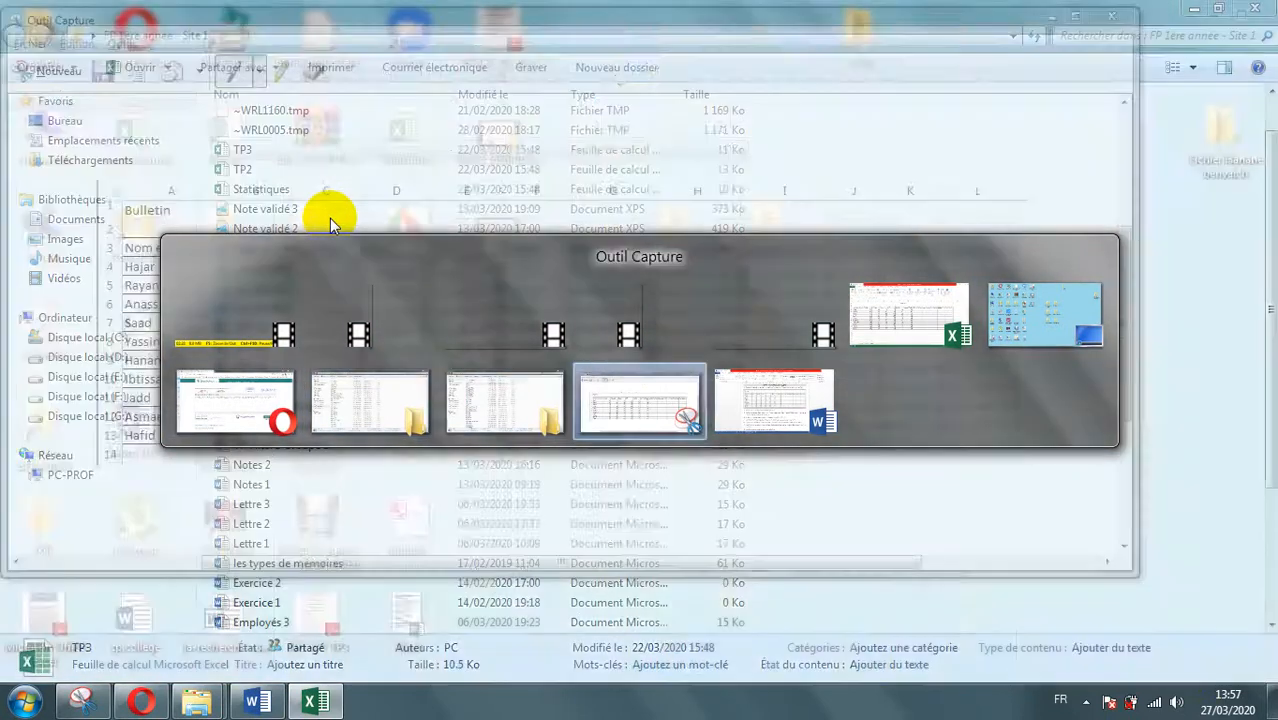
{"action": "key", "text": "alt+Tab"}
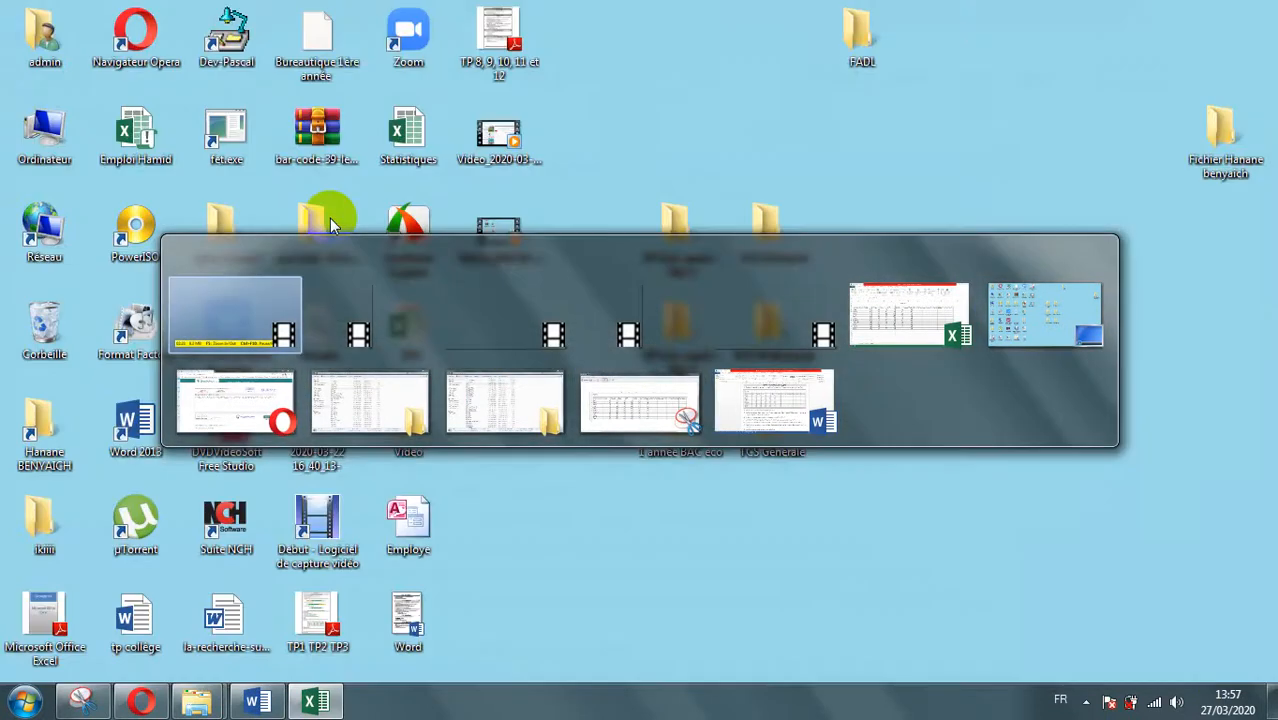
{"action": "key", "text": "alt+Tab"}
{"action": "key", "text": "alt+Tab"}
{"action": "key", "text": "alt+Tab"}
{"action": "key", "text": "alt+Tab"}
{"action": "key", "text": "alt+Tab"}
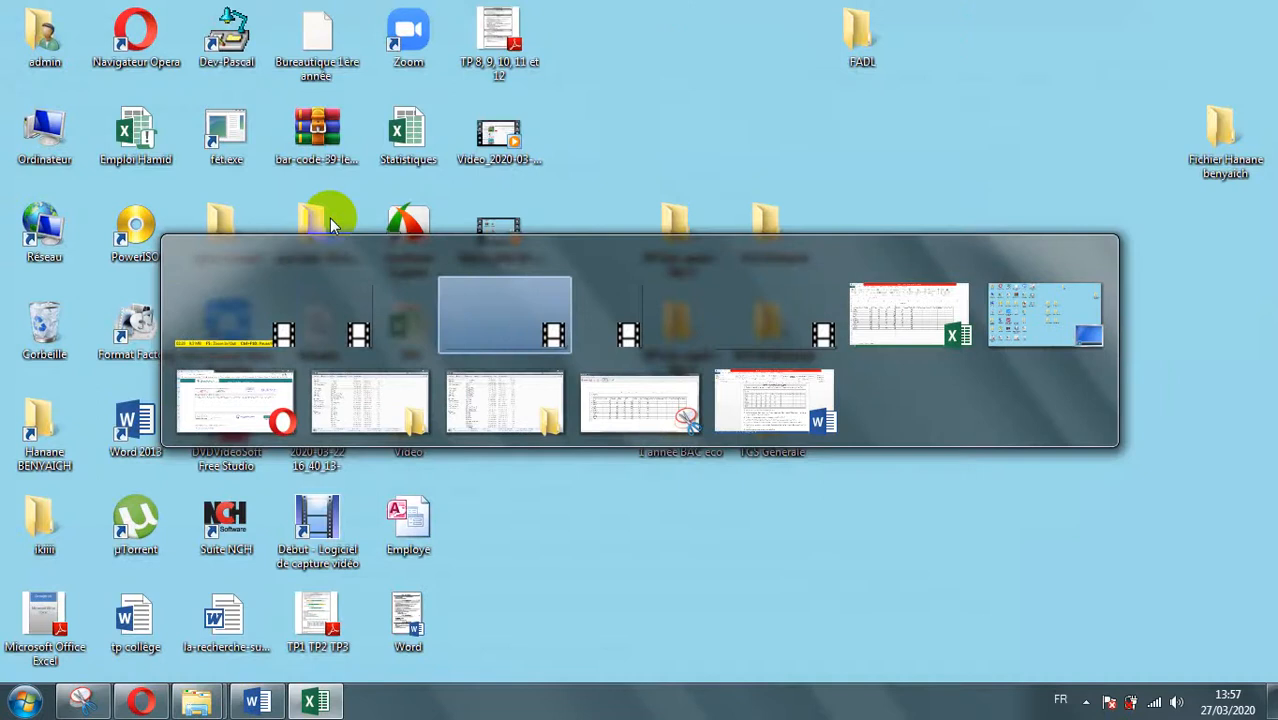
{"action": "key", "text": "alt+Tab"}
{"action": "key", "text": "alt+Tab"}
{"action": "key", "text": "alt+Tab"}
{"action": "key", "text": "alt+Tab"}
{"action": "key", "text": "alt+Tab"}
{"action": "key", "text": "alt+Tab"}
{"action": "key", "text": "alt+Tab"}
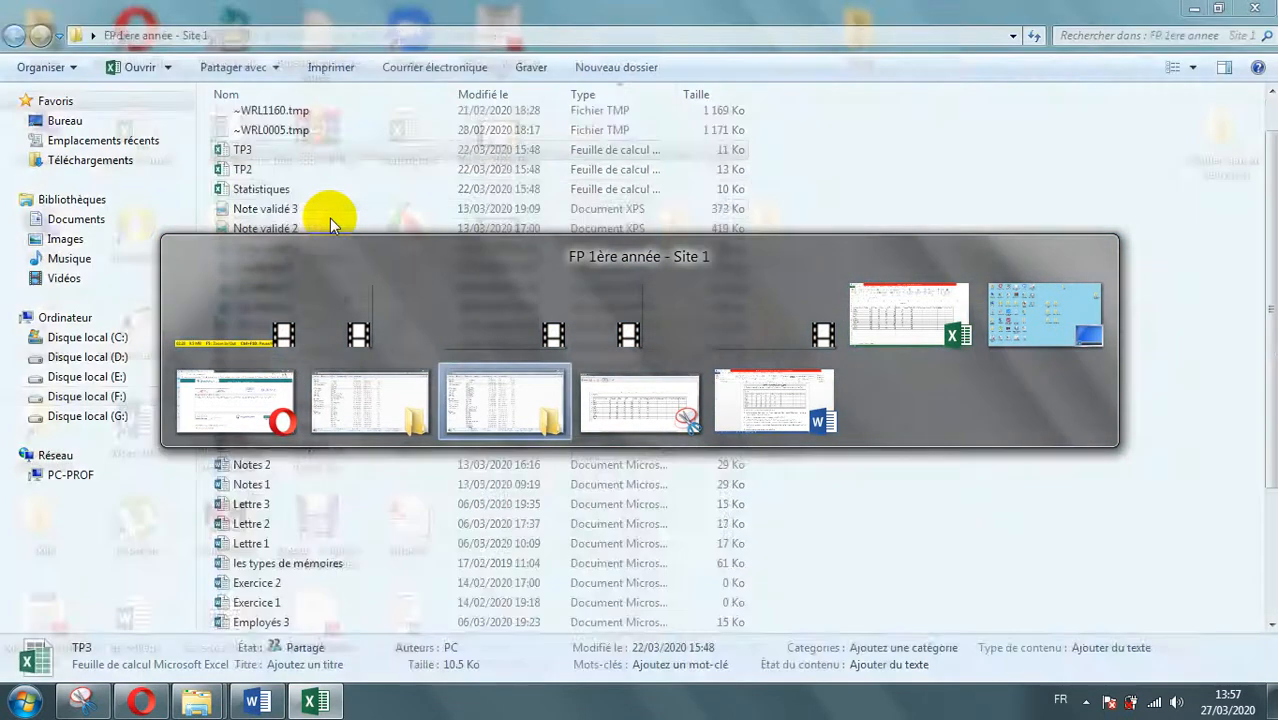
{"action": "key", "text": "alt+Tab"}
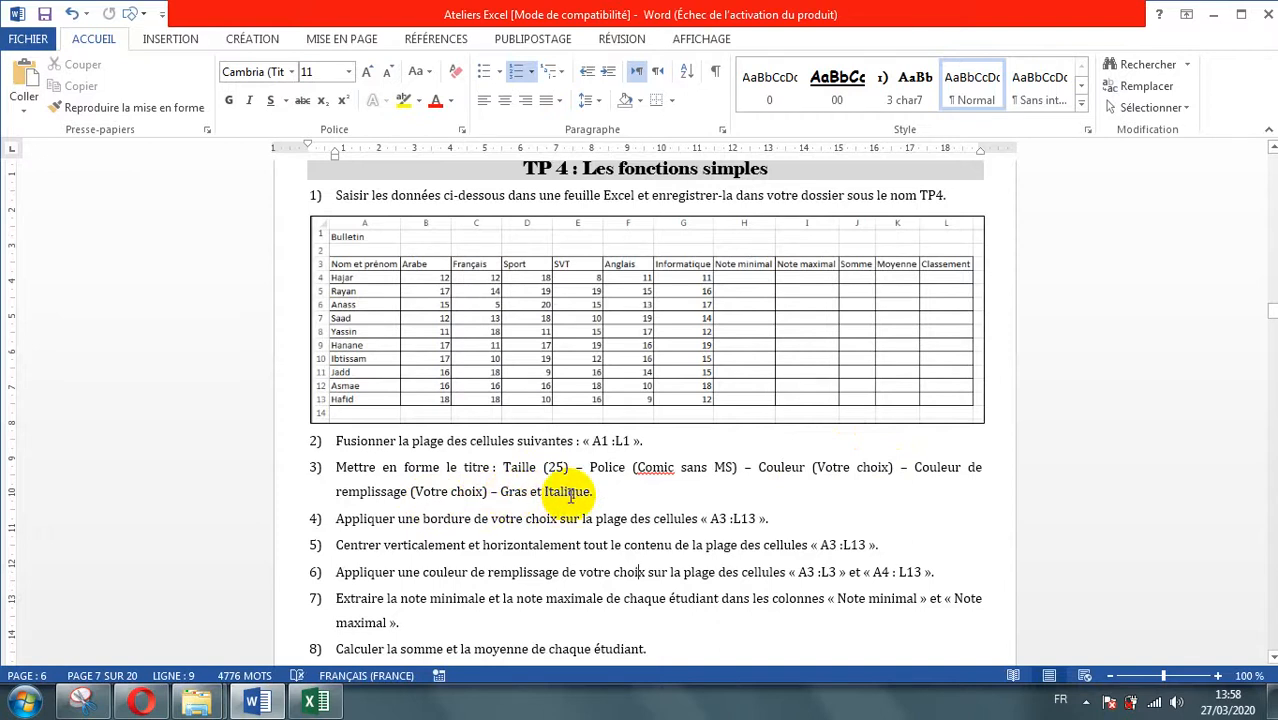
Switch back to the Excel workbook and set the Bulletin title's font size to 25
{"action": "key", "text": "alt+Tab"}
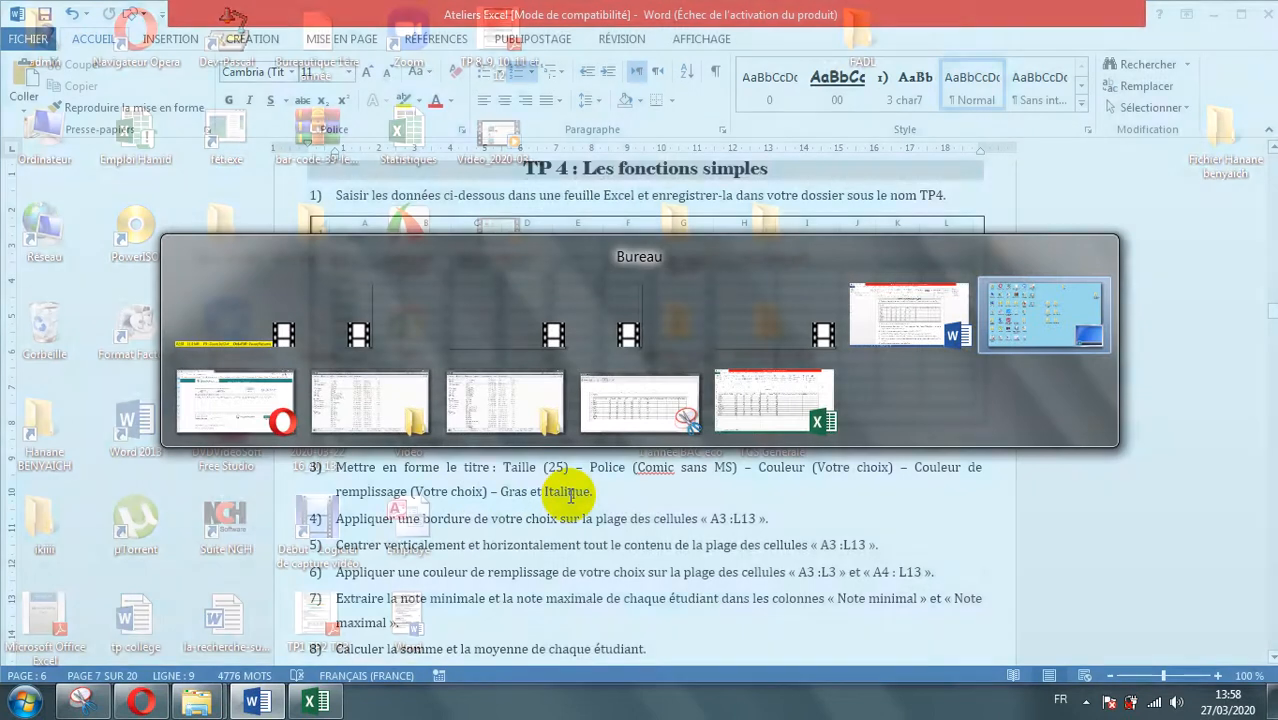
{"action": "key", "text": "alt+Tab"}
{"action": "key", "text": "alt+Tab"}
{"action": "key", "text": "alt+Tab"}
{"action": "key", "text": "alt+Tab"}
{"action": "key", "text": "alt+Tab"}
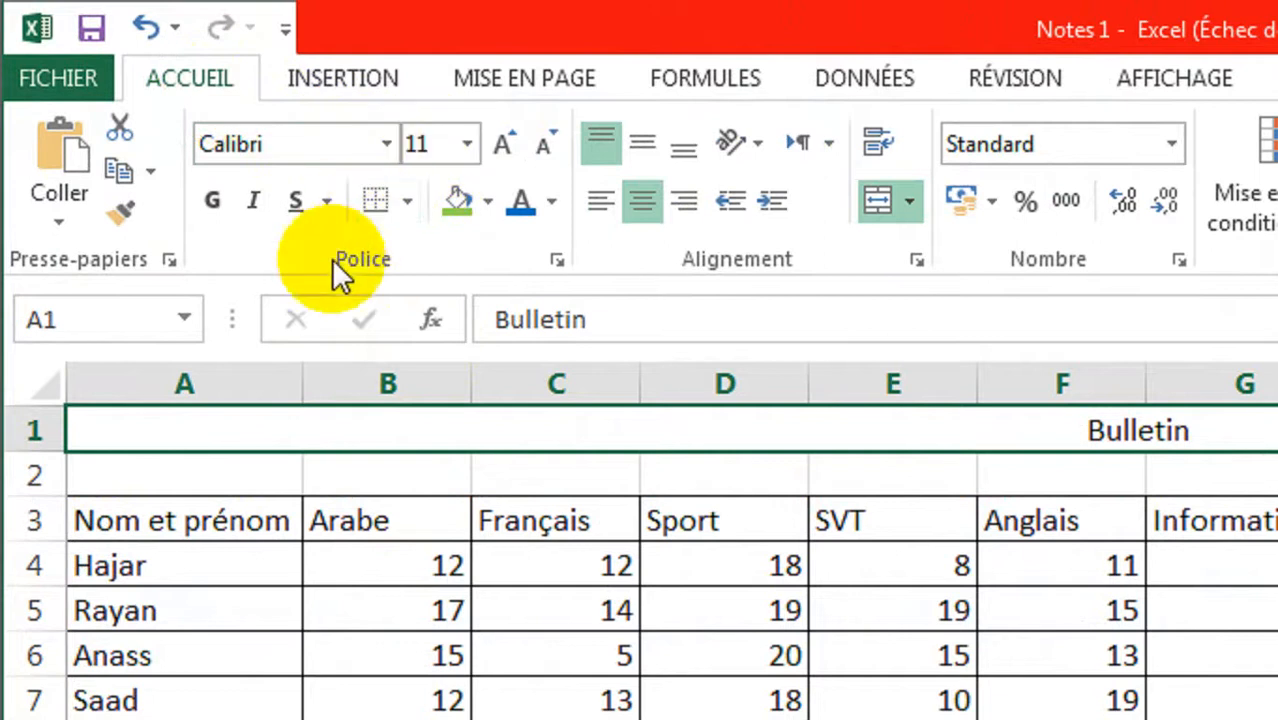
{"action": "left_click", "coordinate": [466, 146]}
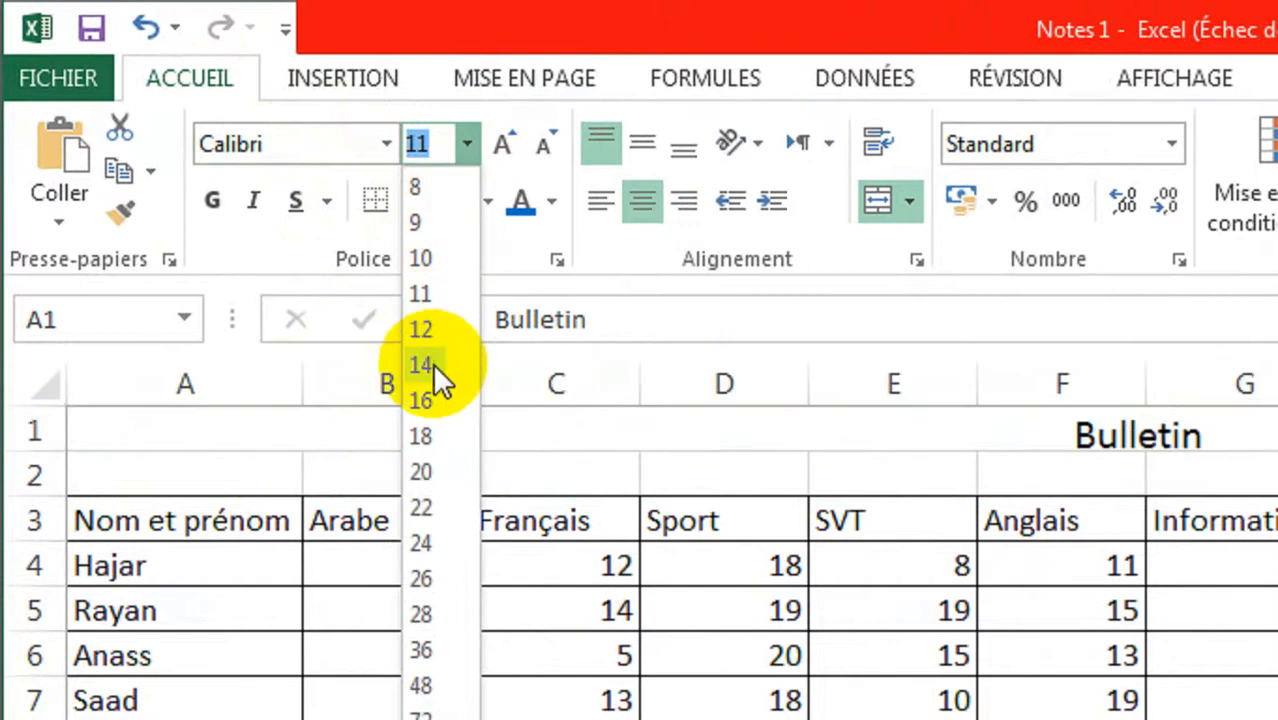
{"action": "type", "text": "25"}
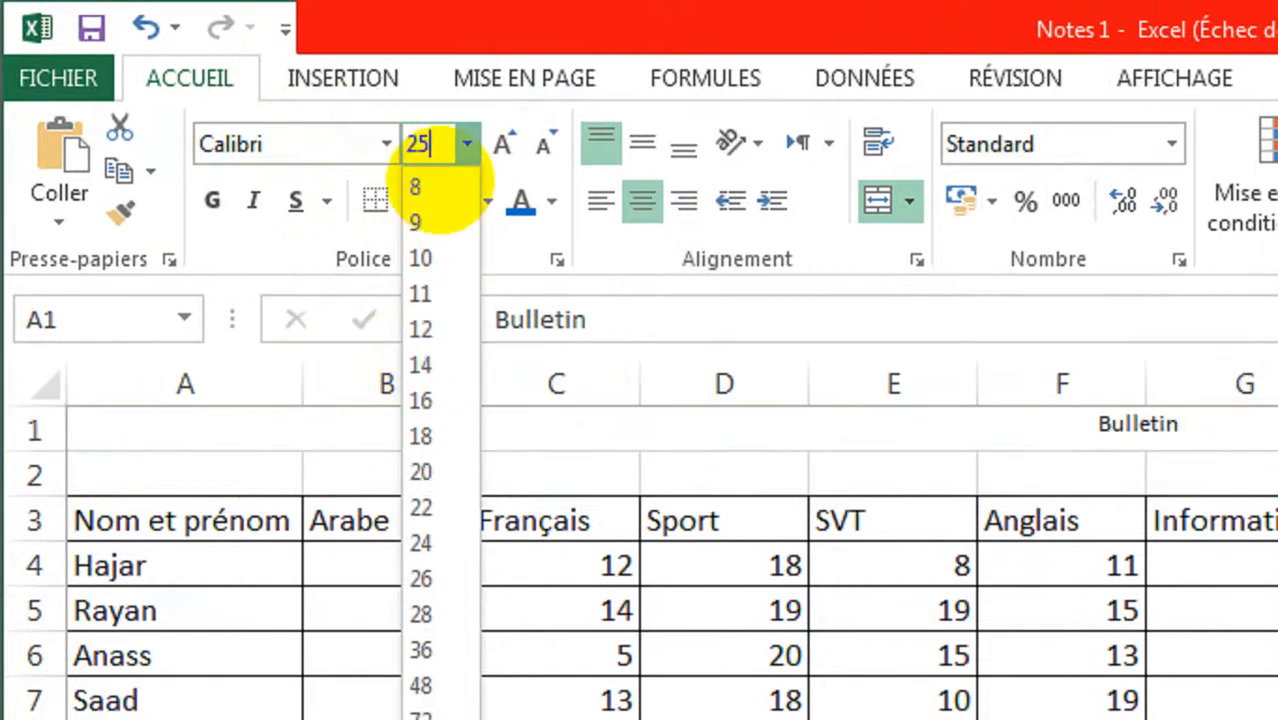
{"action": "key", "text": "Return"}
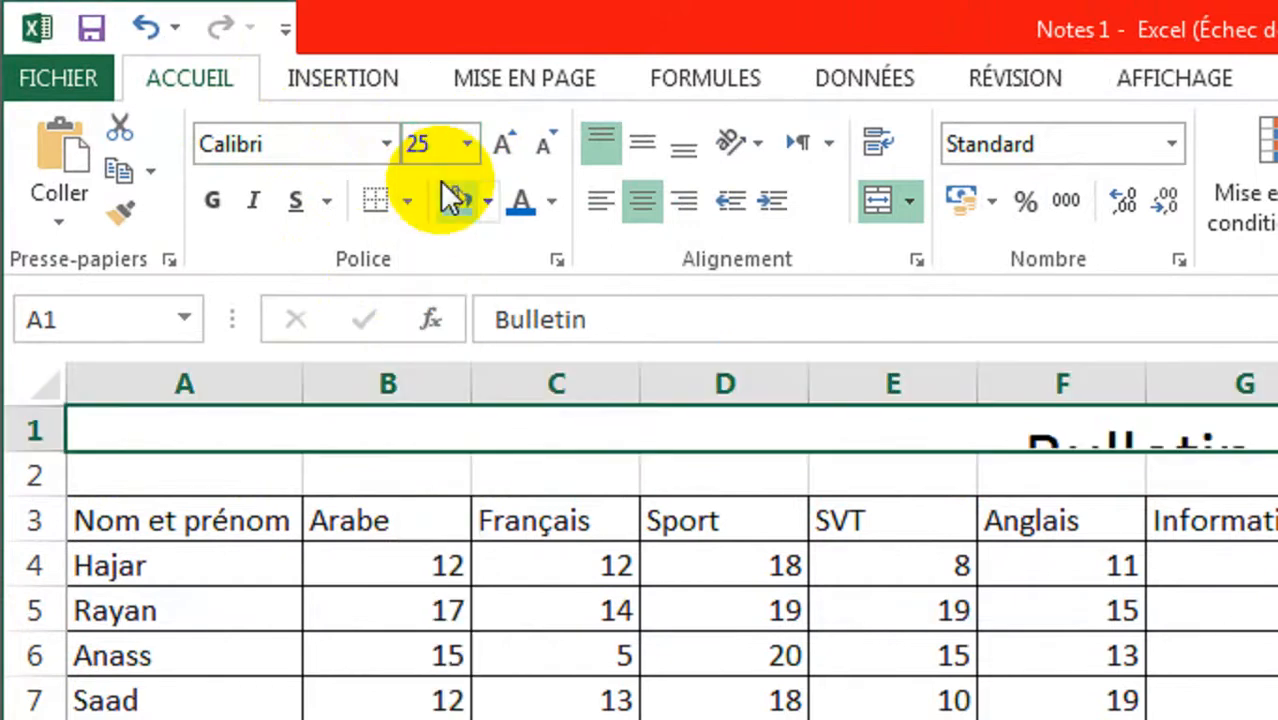
Change the Bulletin title's font to Comic Sans MS
{"action": "left_click", "coordinate": [385, 146]}
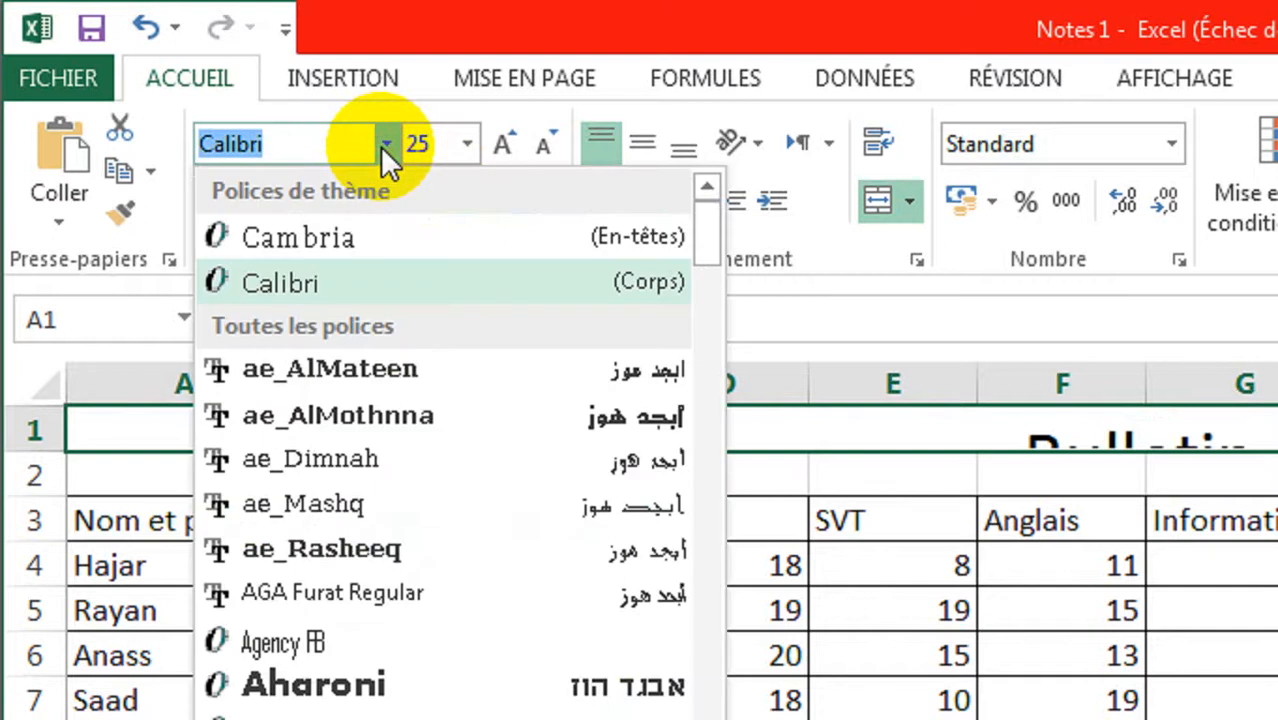
{"action": "type", "text": "Comis"}
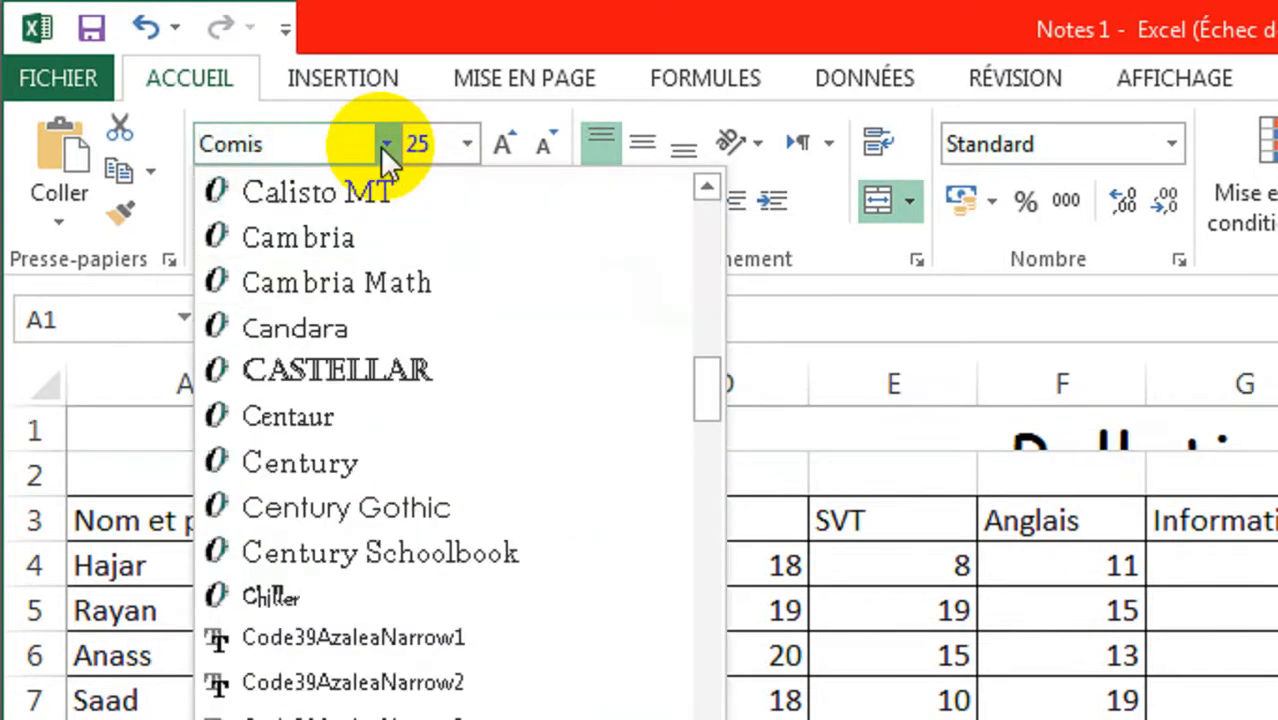
{"action": "key", "text": "BackSpace"}
{"action": "type", "text": "c Sans MS"}
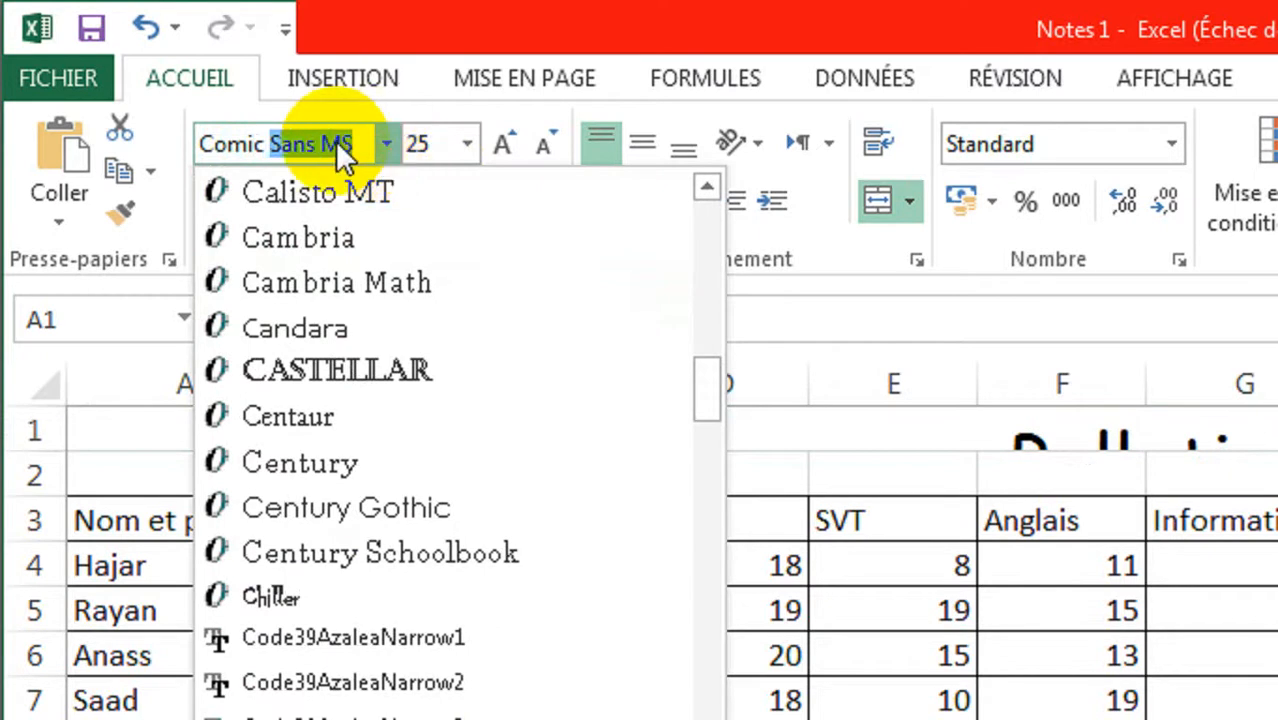
{"action": "key", "text": "Return"}
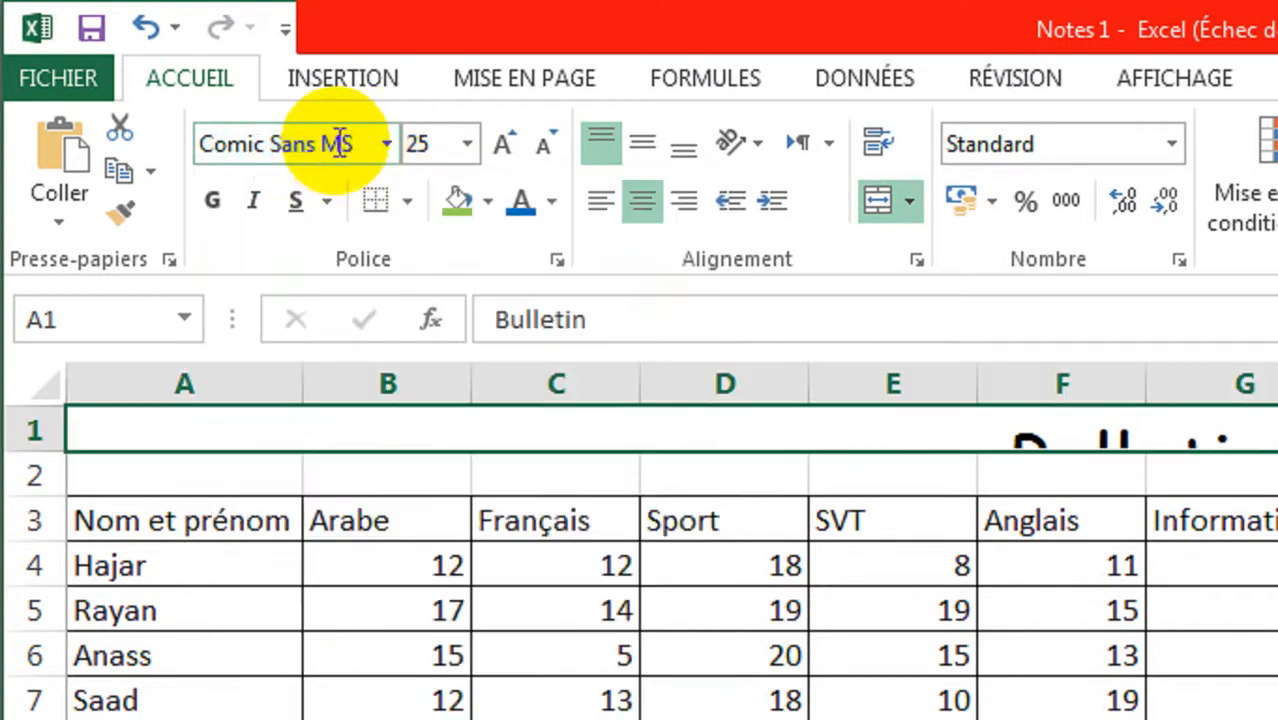
Make the Bulletin title bold and italic, and give its text the standard blue (Bleu) color
{"action": "left_click", "coordinate": [210, 203]}
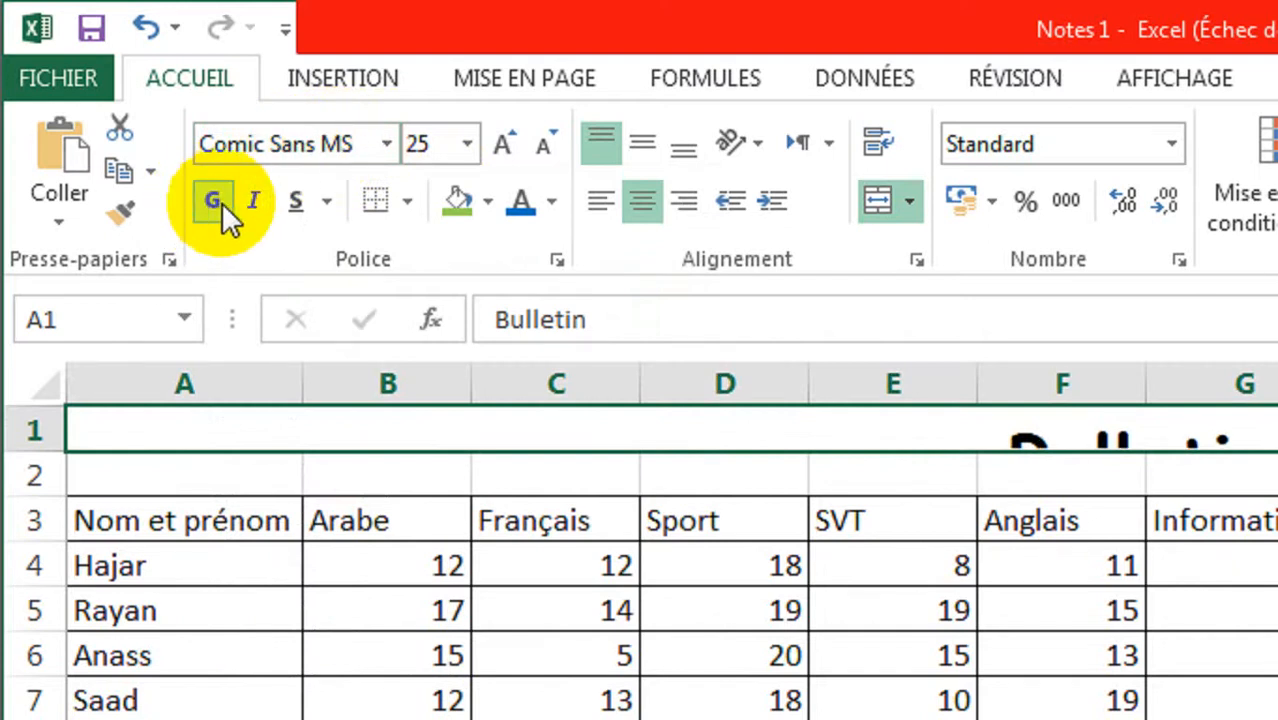
{"action": "left_click", "coordinate": [255, 202]}
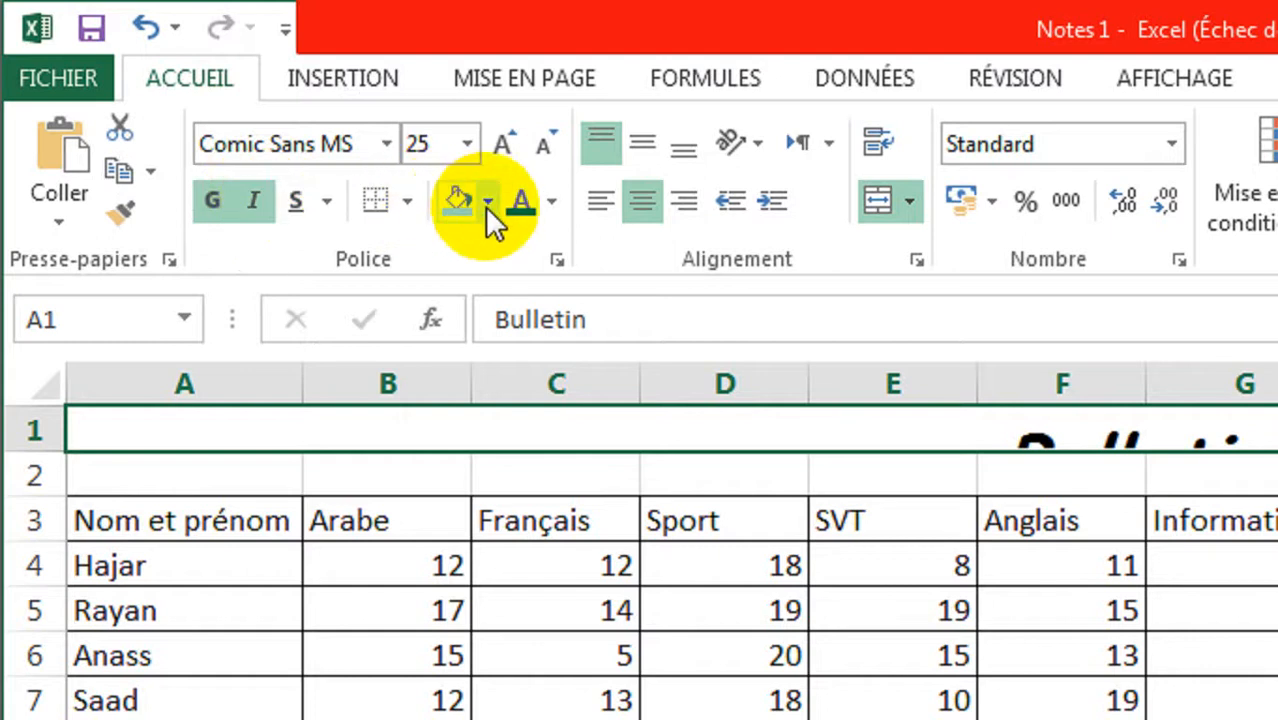
{"action": "left_click", "coordinate": [554, 199]}
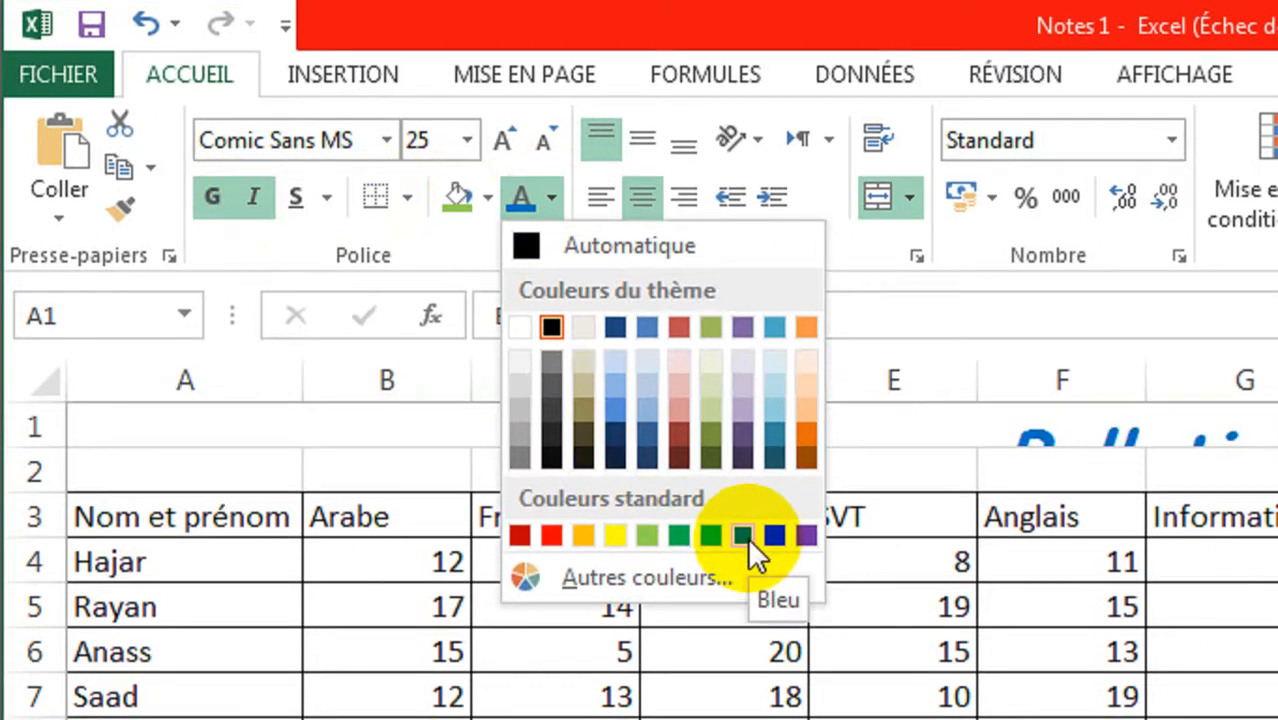
{"action": "left_click", "coordinate": [747, 537]}
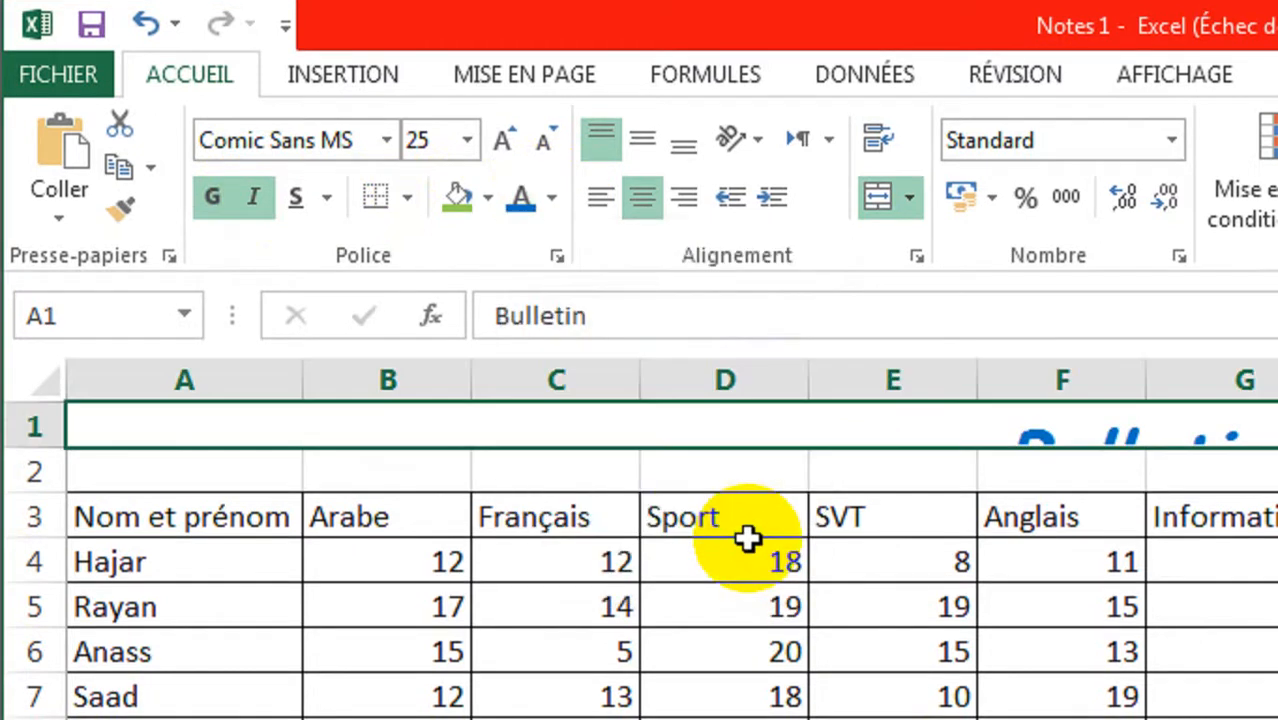
Fill the merged title cell with the standard light green and auto-fit the height of row 1
{"action": "left_click", "coordinate": [485, 203]}
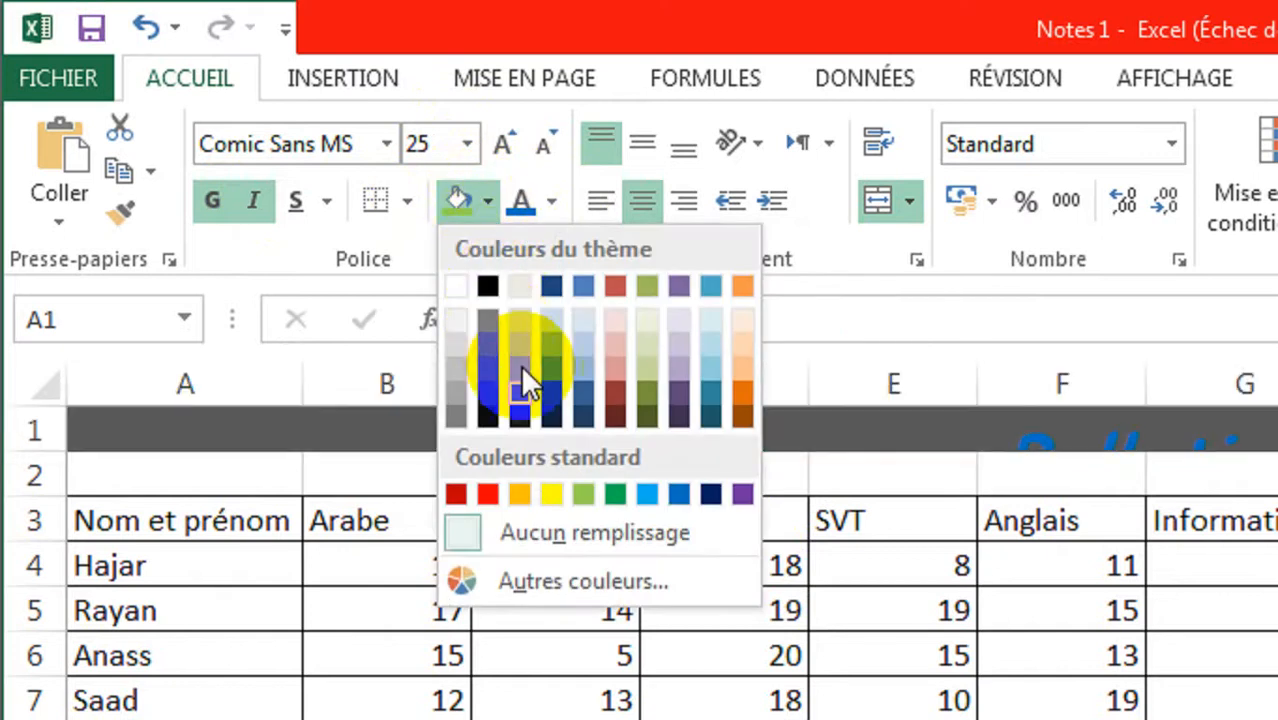
{"action": "left_click", "coordinate": [586, 494]}
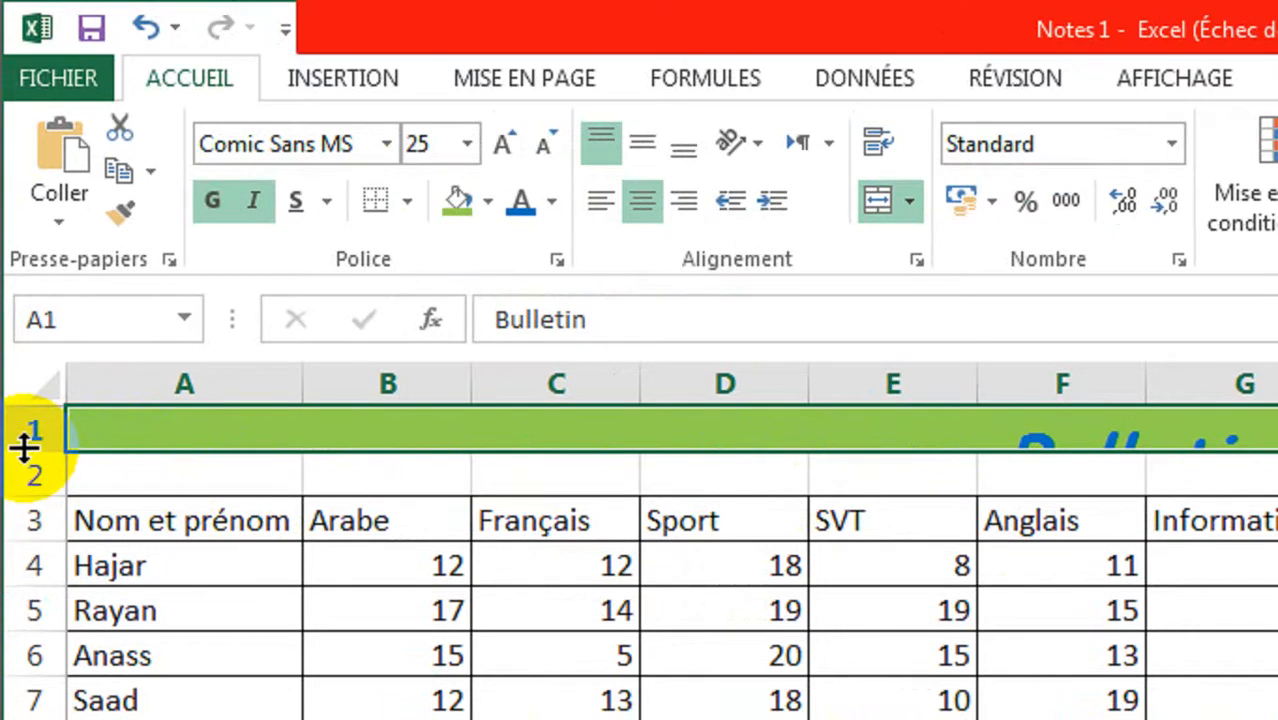
{"action": "double_click", "coordinate": [24, 450]}
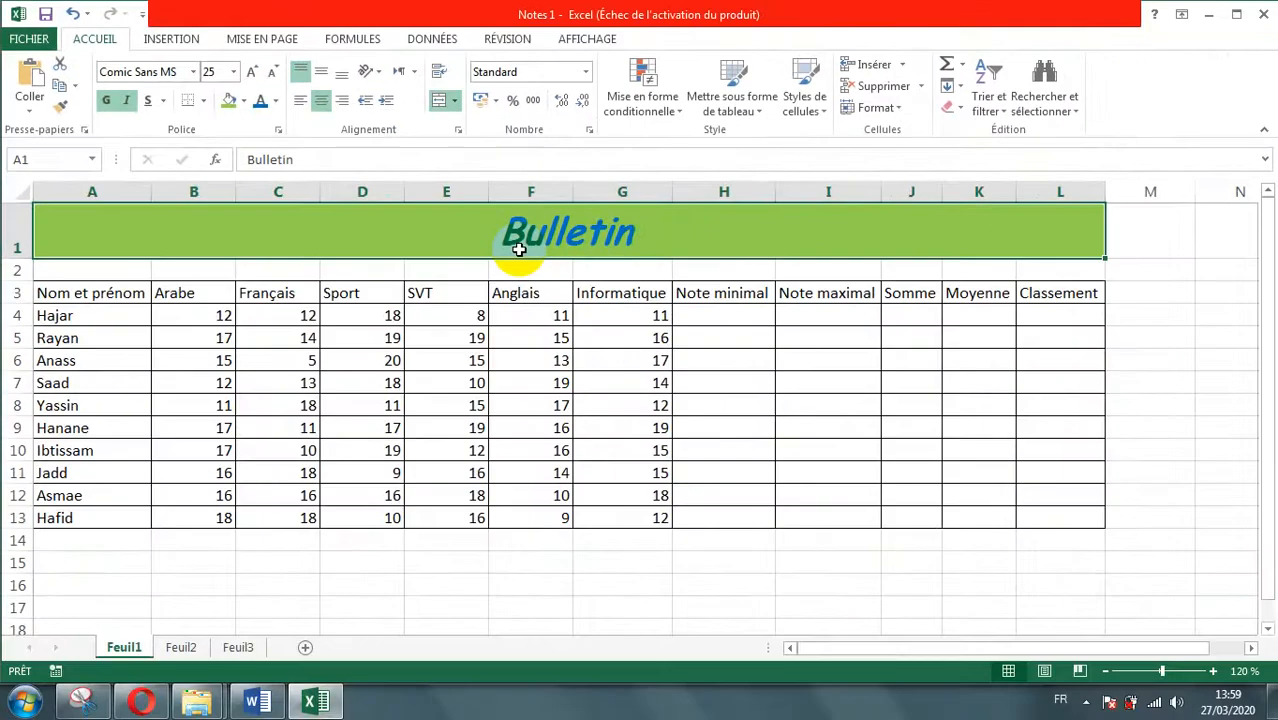
Switch to the Word document and read instruction 4 on applying a border to A3:L13
{"action": "key", "text": "alt+Tab"}
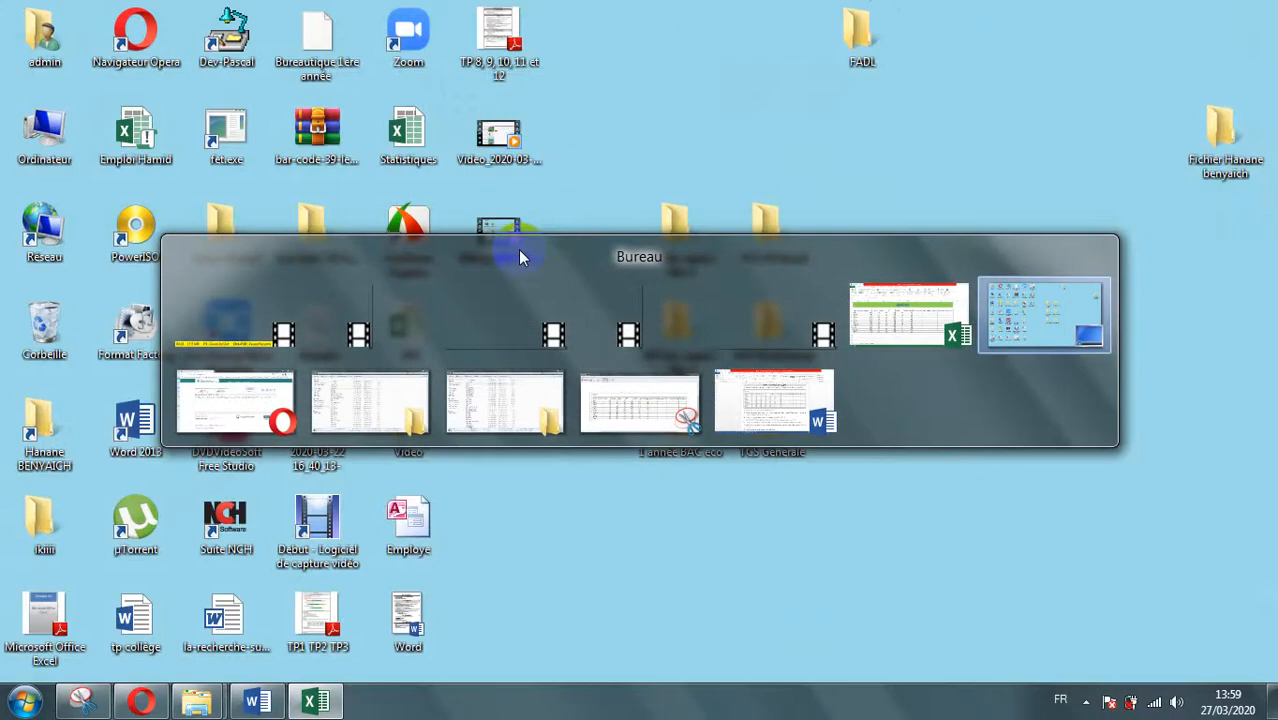
{"action": "key", "text": "Tab"}
{"action": "key", "text": "Tab"}
{"action": "key", "text": "Tab"}
{"action": "key", "text": "Tab"}
{"action": "key", "text": "Tab"}
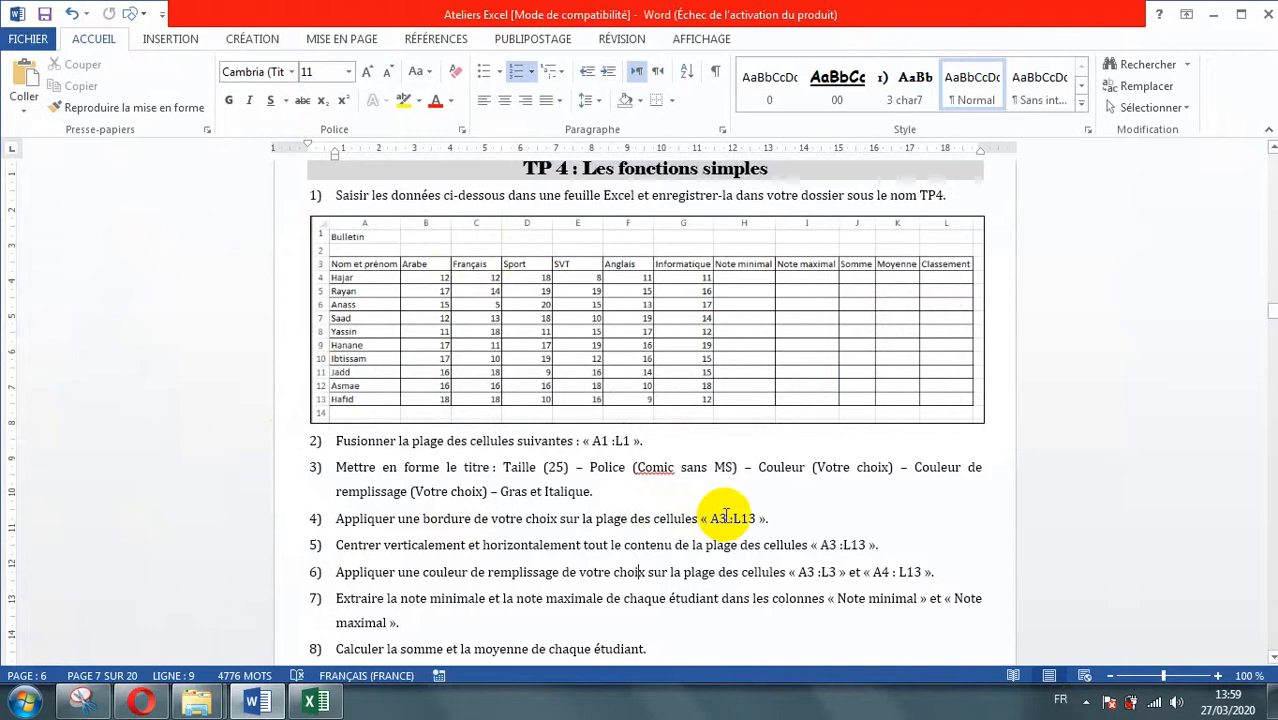
Switch back to the grades workbook in Excel and select the range A3:L13
{"action": "key", "text": "alt+Tab"}
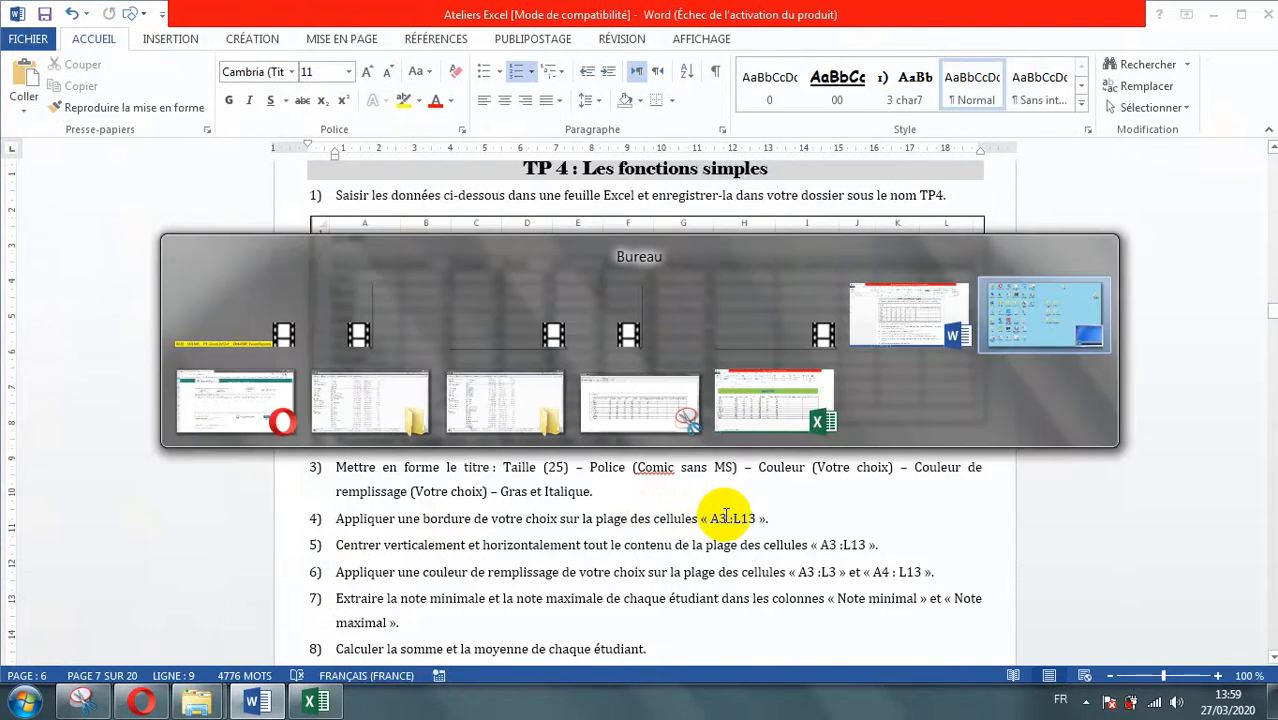
{"action": "key", "text": "alt+Tab"}
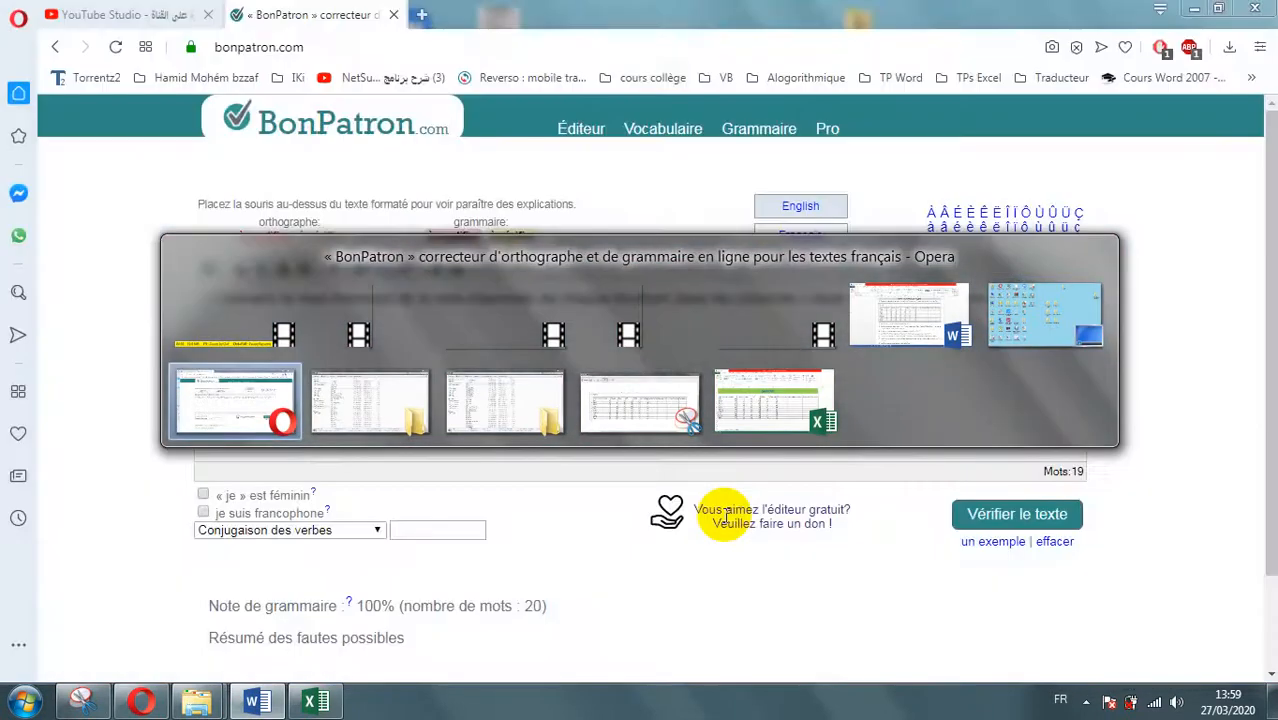
{"action": "key", "text": "alt+Tab"}
{"action": "key", "text": "alt+Tab"}
{"action": "key", "text": "alt+Tab"}
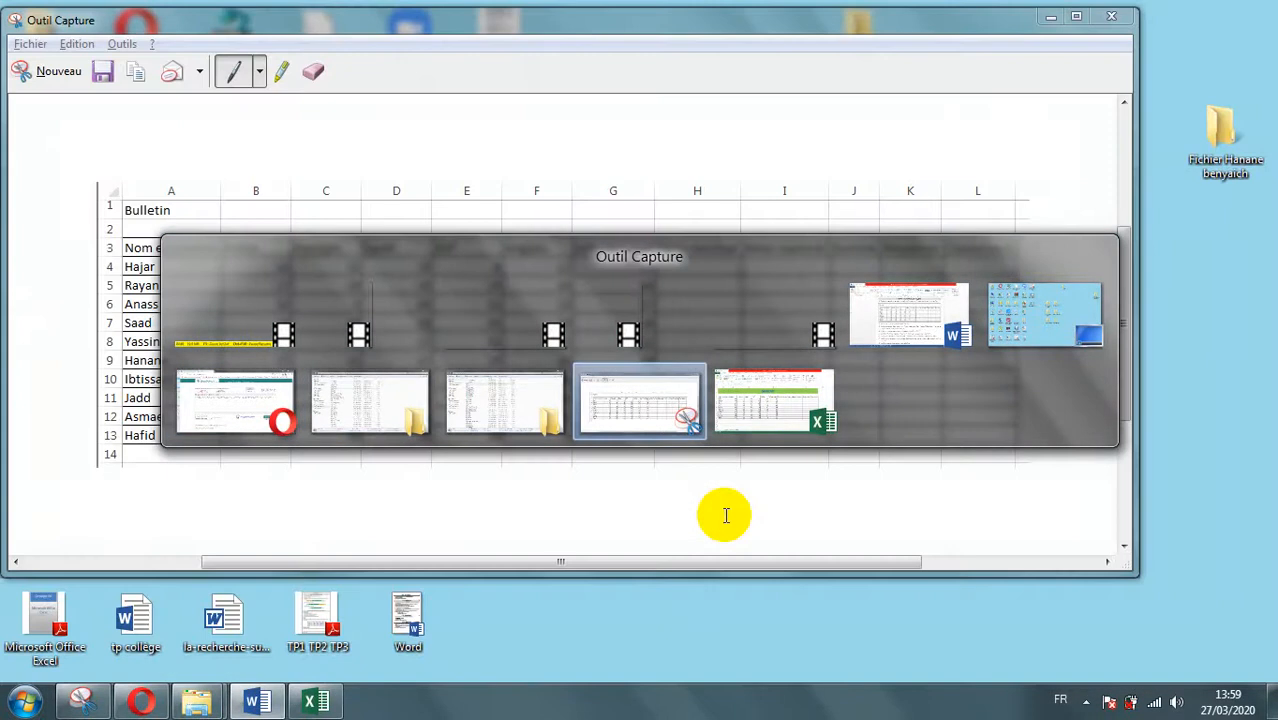
{"action": "key", "text": "alt+Tab"}
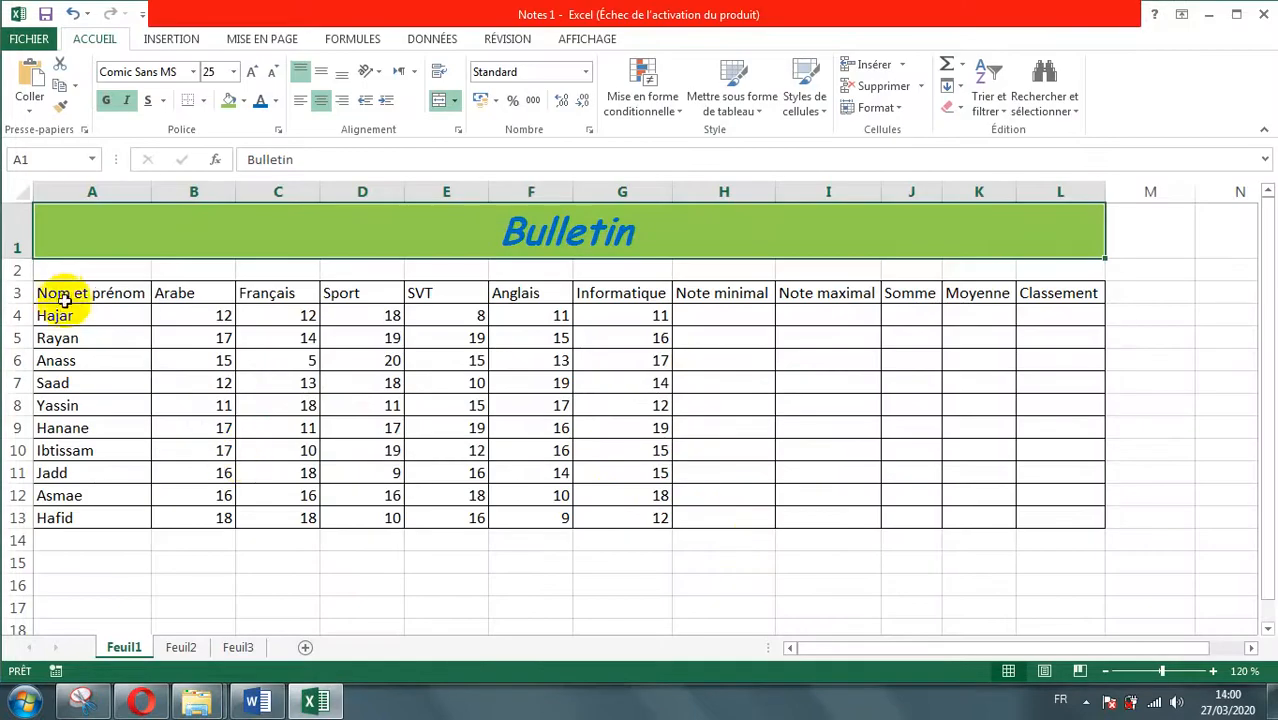
{"action": "left_click", "coordinate": [78, 296]}
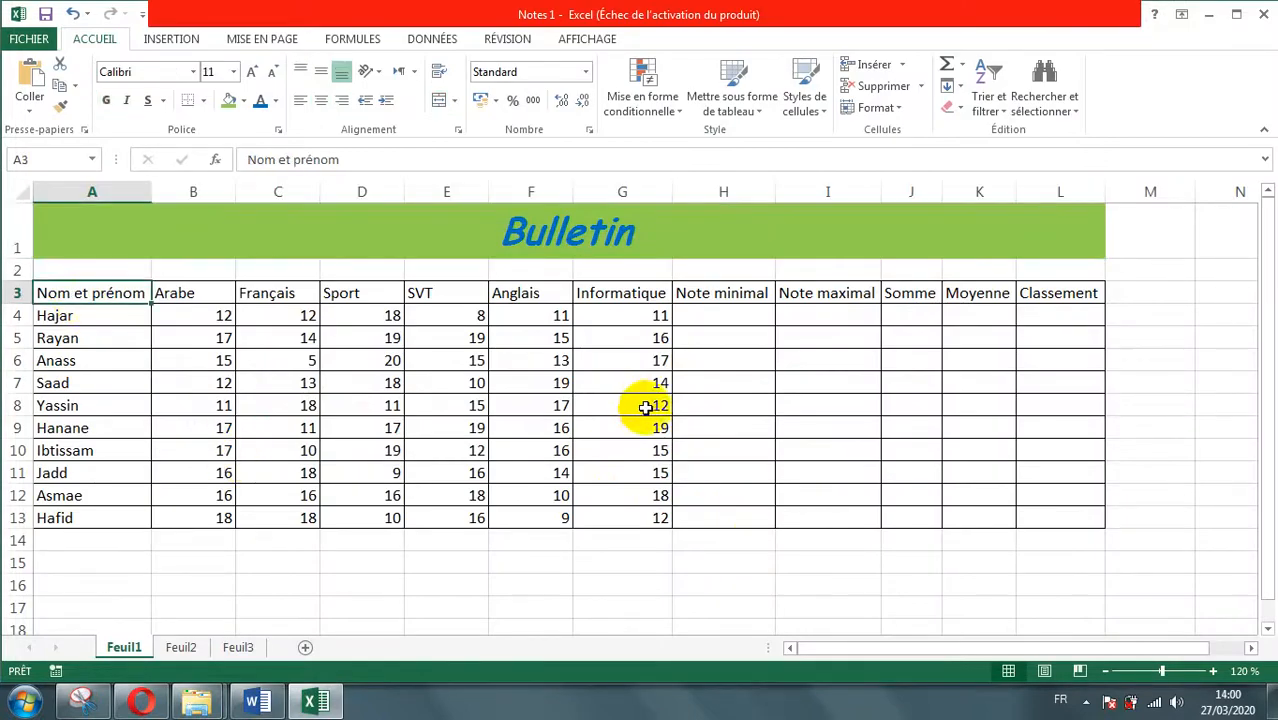
{"action": "left_click", "coordinate": [1042, 519]}
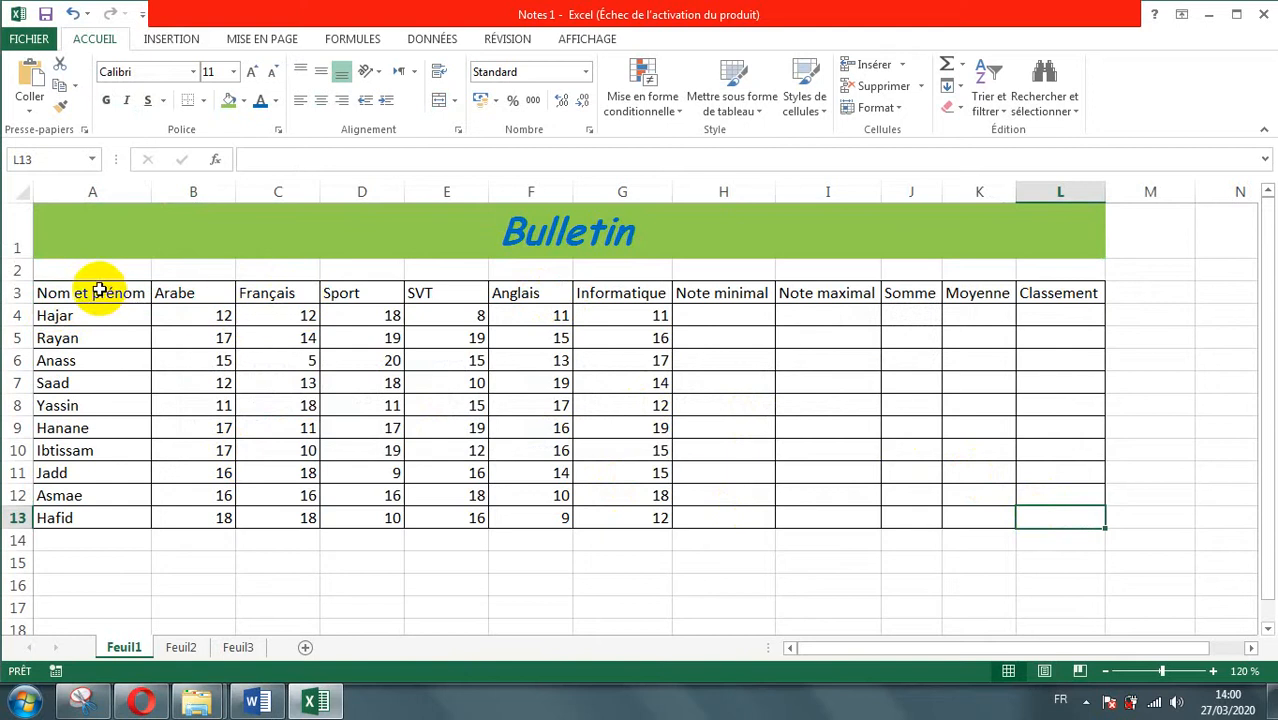
{"action": "left_click_drag", "start_coordinate": [100, 290], "coordinate": [1051, 515]}
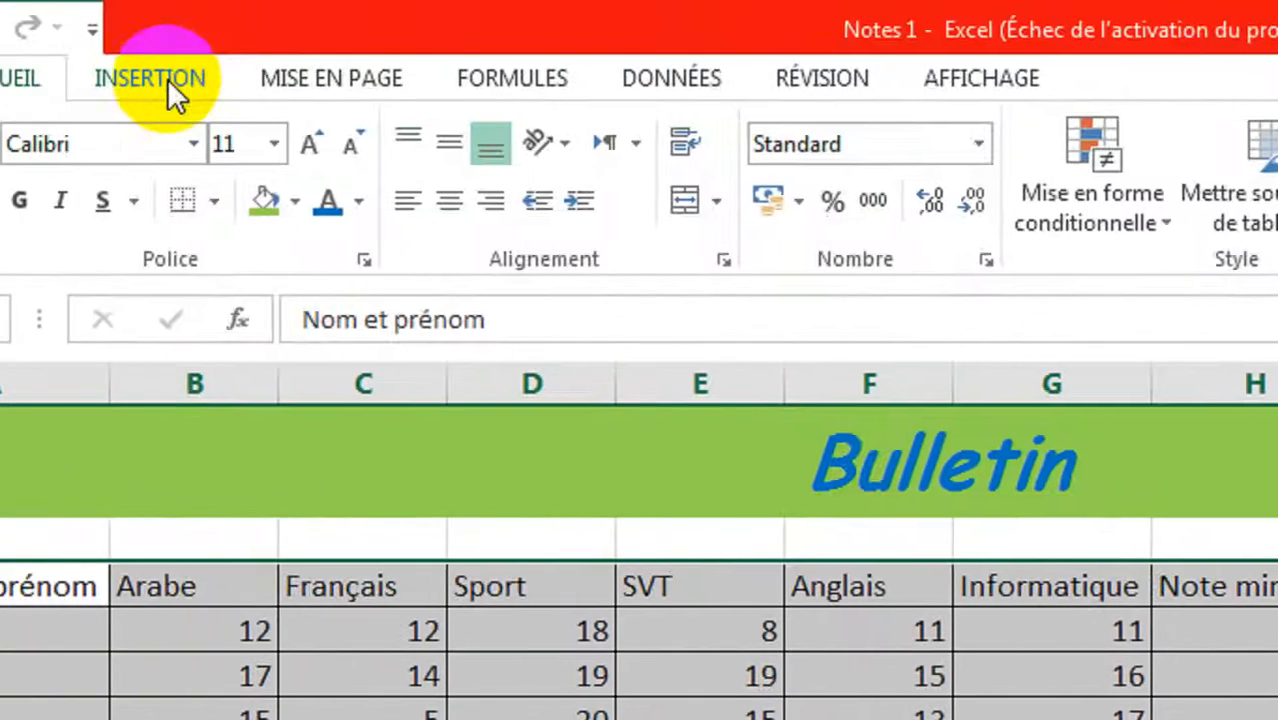
Set a thick solid outline in standard dark blue for A3:L13 in the detailed border settings
{"action": "left_click", "coordinate": [8, 78]}
{"action": "left_click", "coordinate": [8, 78]}
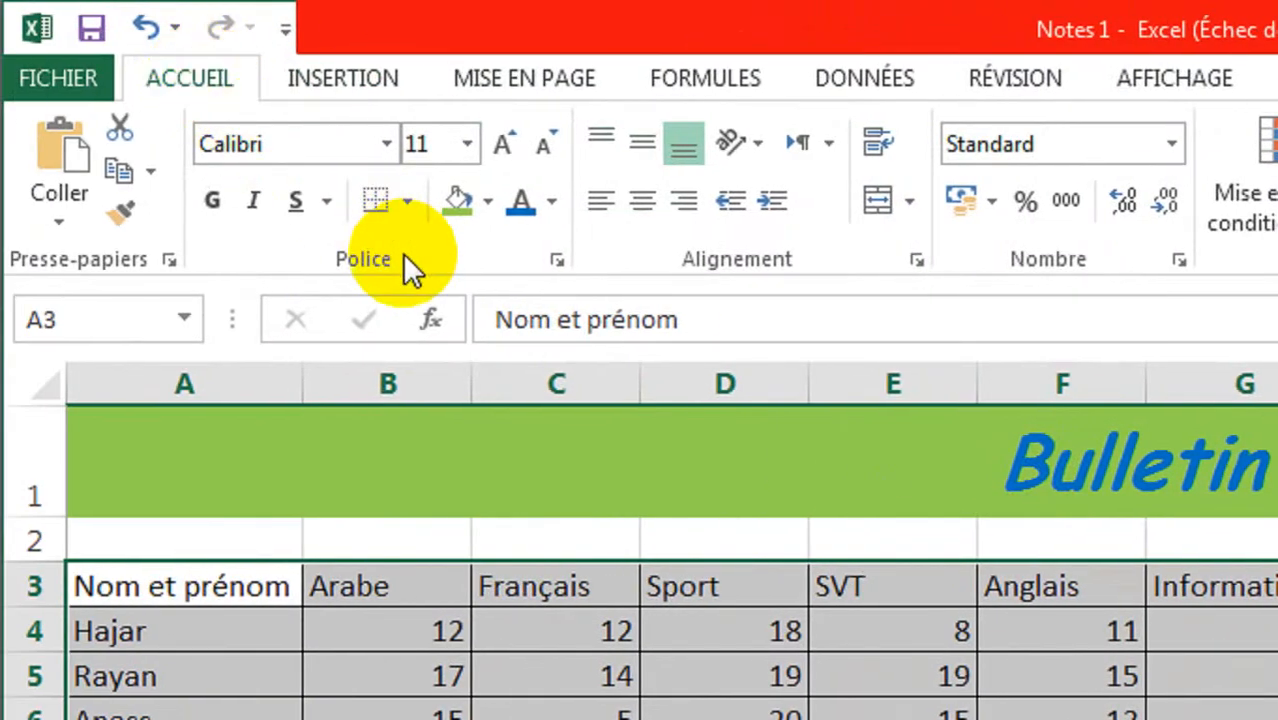
{"action": "left_click", "coordinate": [406, 202]}
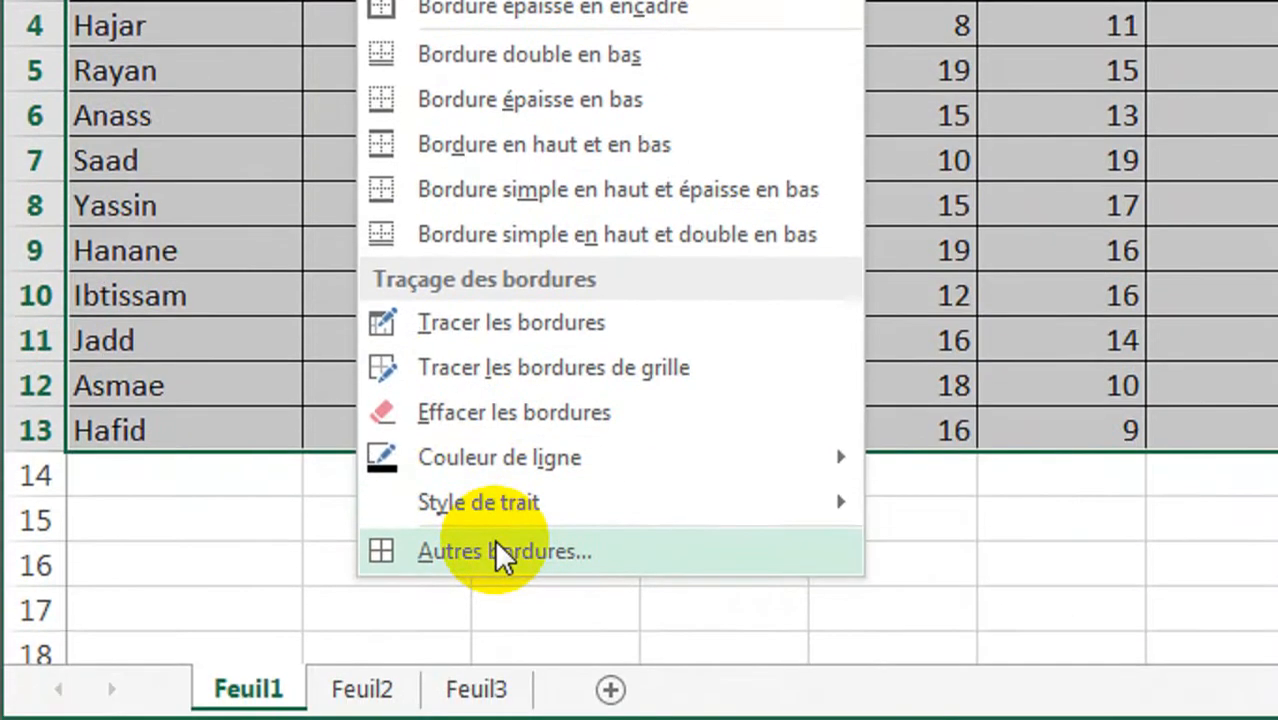
{"action": "left_click", "coordinate": [494, 541]}
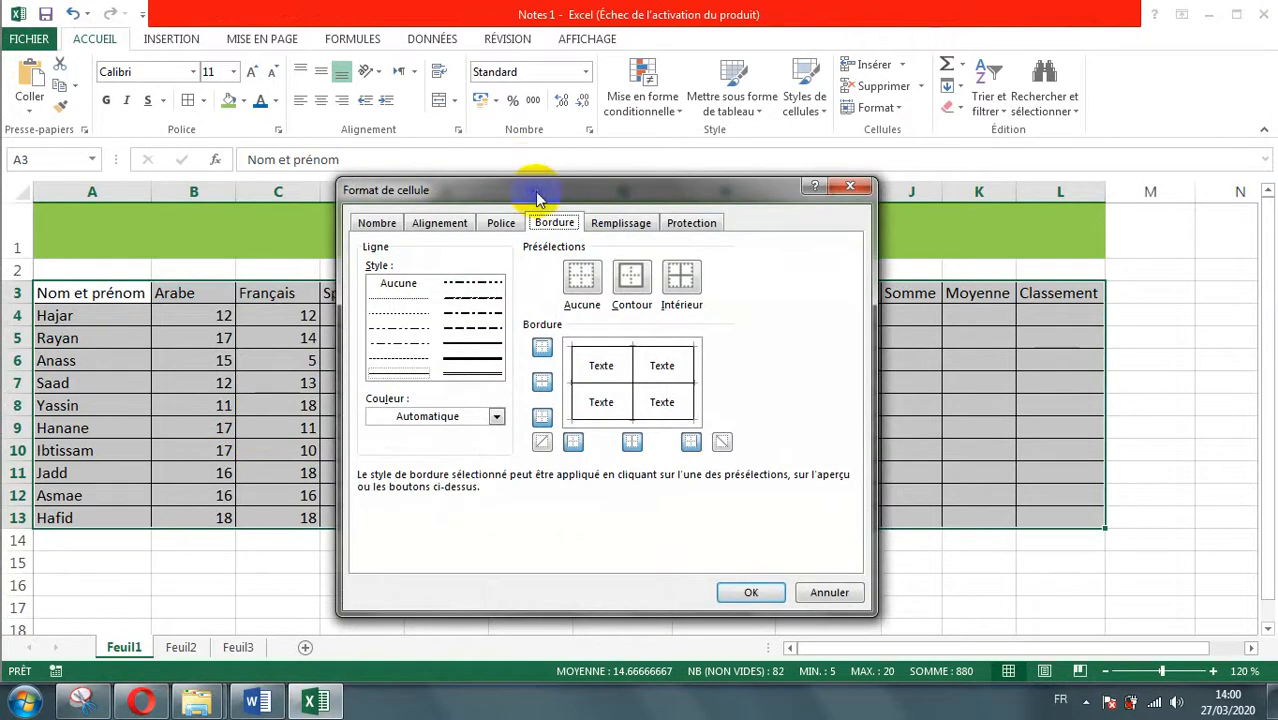
{"action": "left_click_drag", "start_coordinate": [519, 194], "coordinate": [486, 182]}
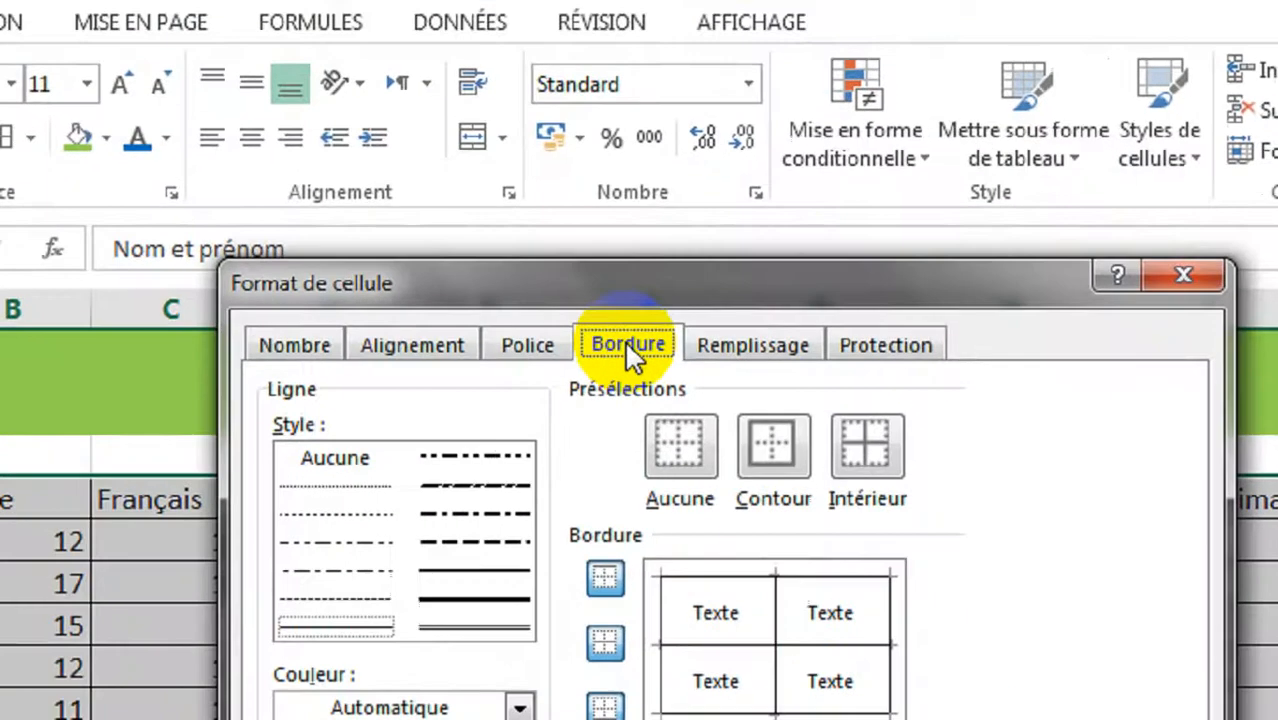
{"action": "left_click", "coordinate": [520, 210]}
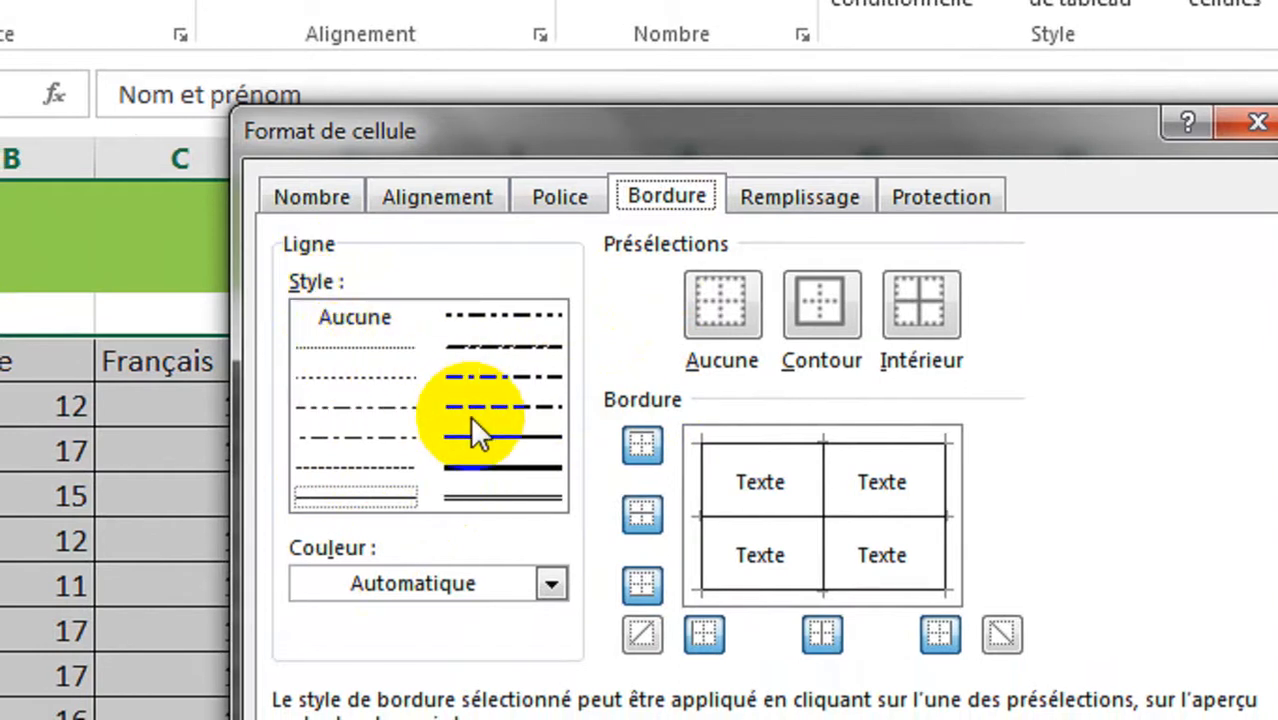
{"action": "left_click", "coordinate": [498, 467]}
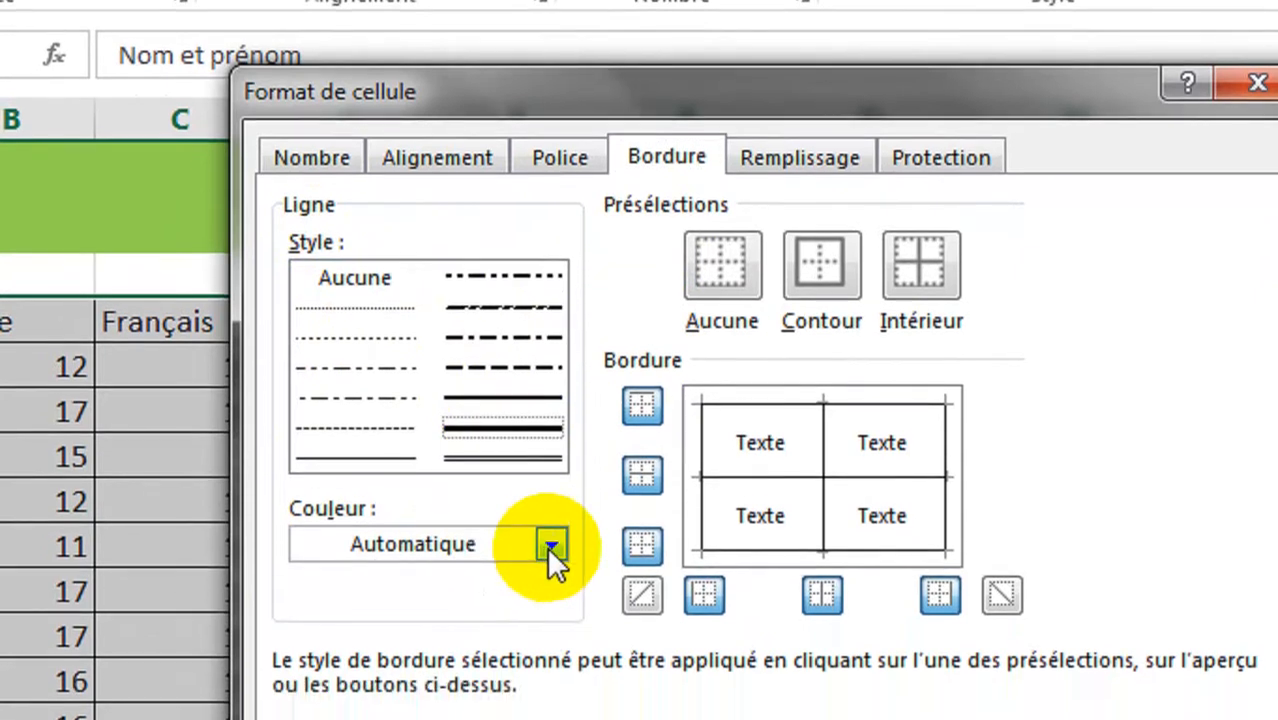
{"action": "left_click", "coordinate": [551, 576]}
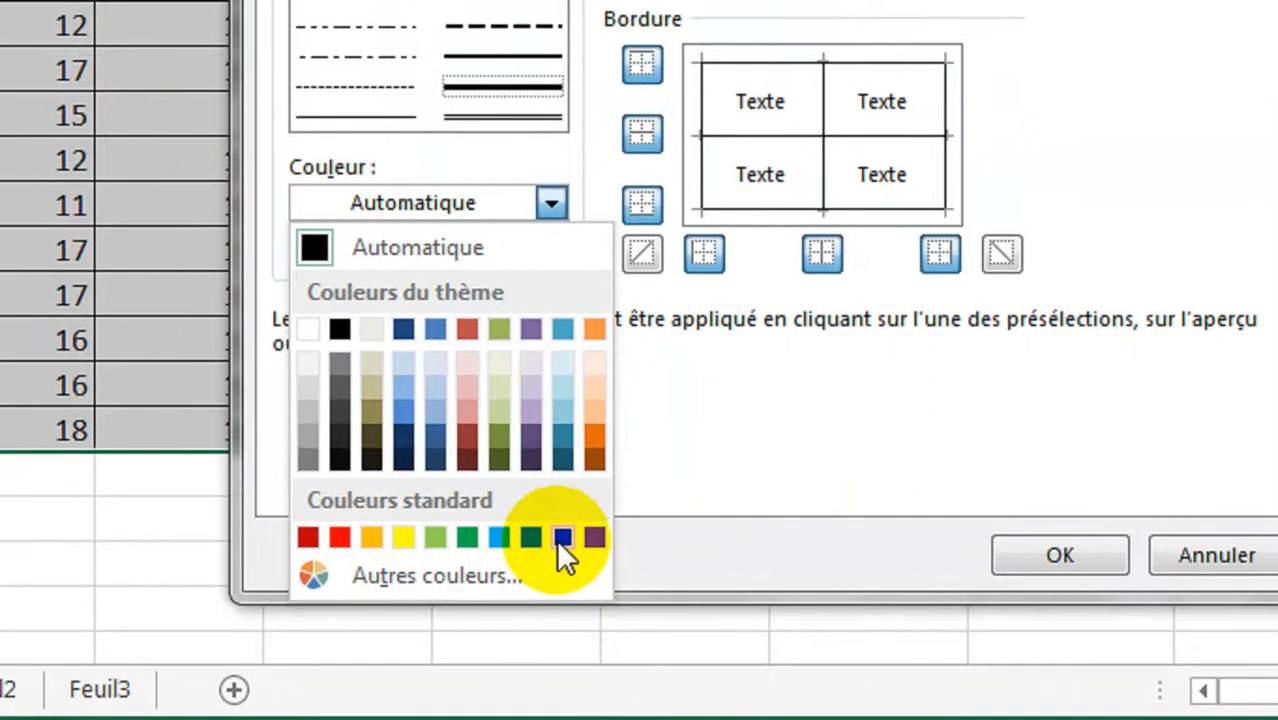
{"action": "left_click", "coordinate": [558, 543]}
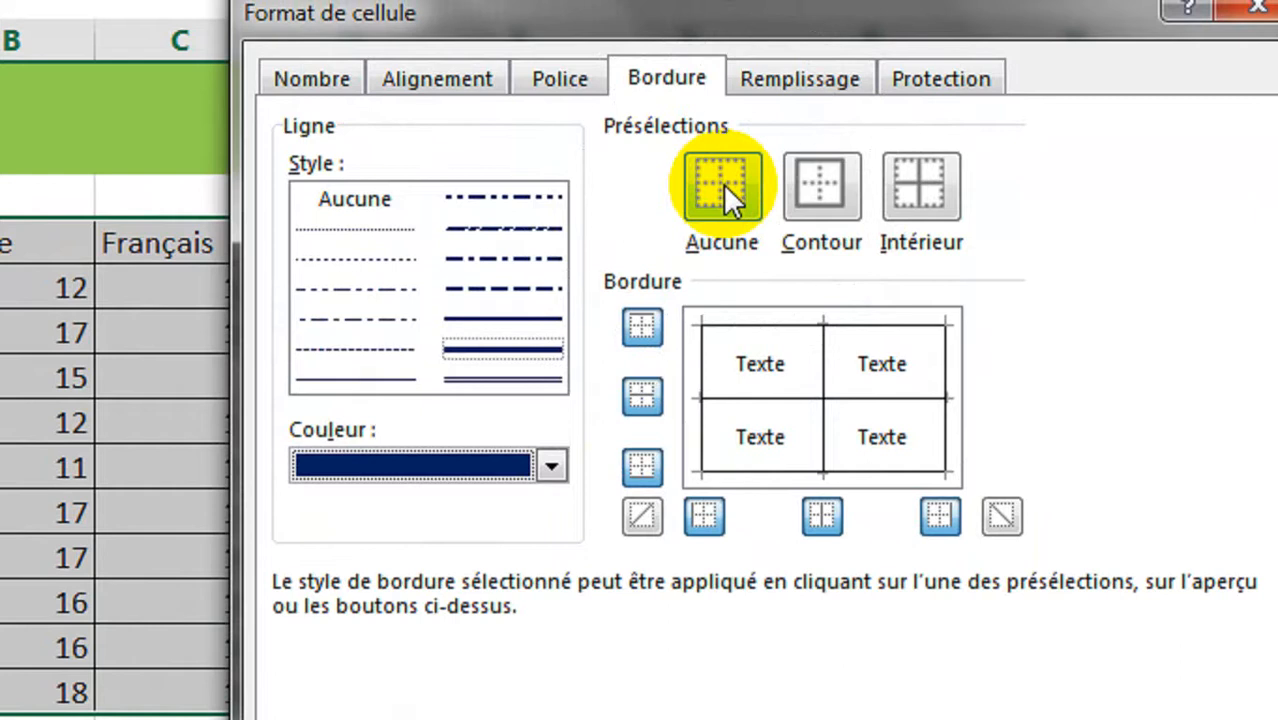
{"action": "left_click", "coordinate": [815, 199]}
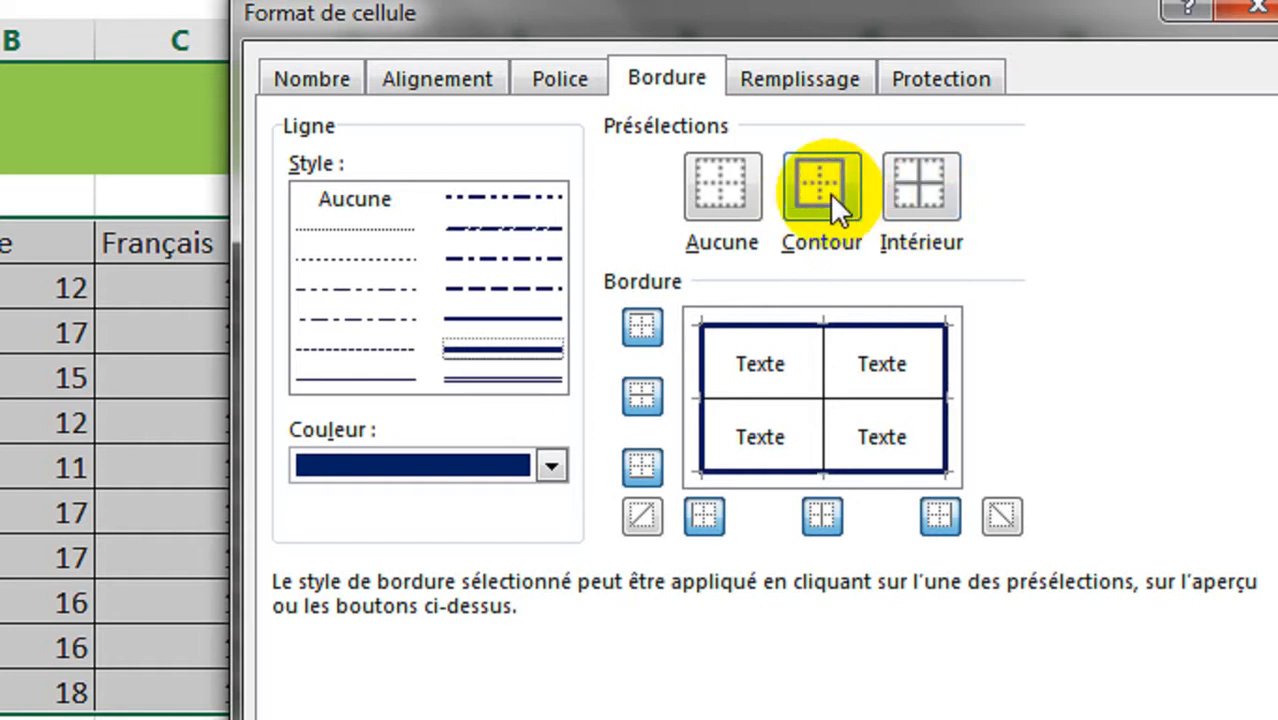
Set medium solid teal inside borders for A3:L13, apply the border settings and deselect the table
{"action": "left_click", "coordinate": [490, 318]}
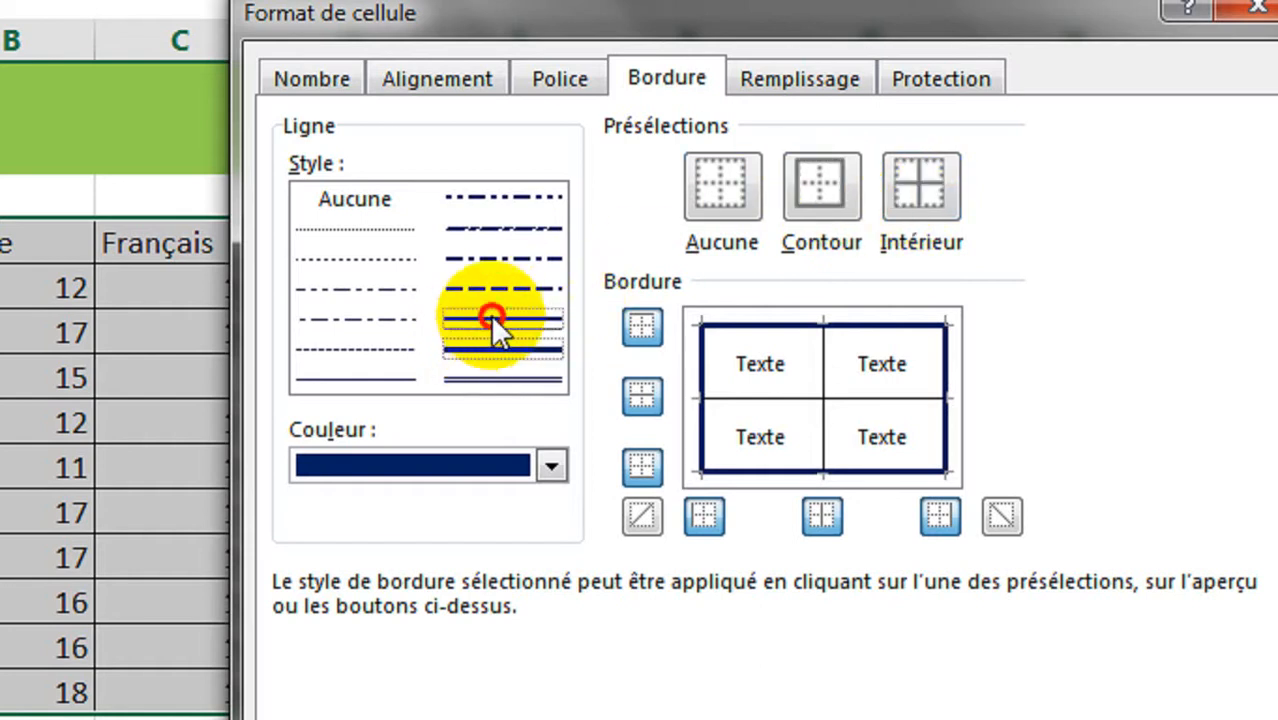
{"action": "left_click", "coordinate": [550, 462]}
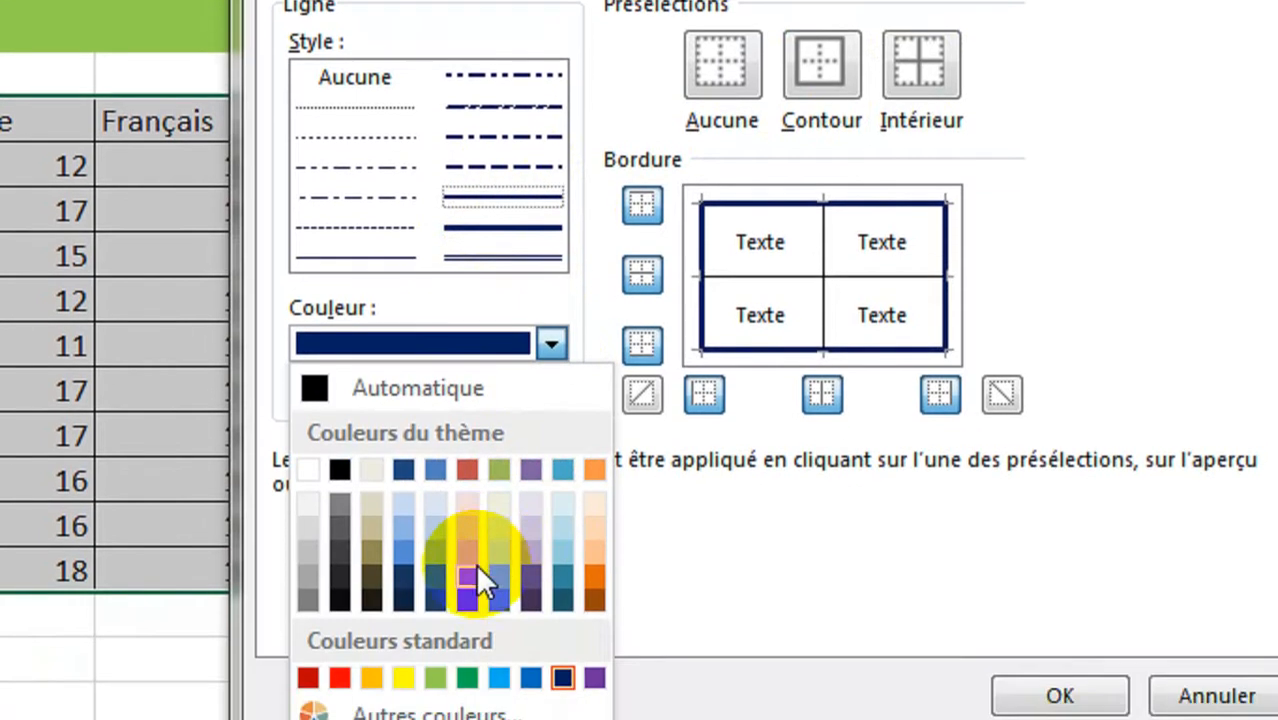
{"action": "left_click", "coordinate": [563, 576]}
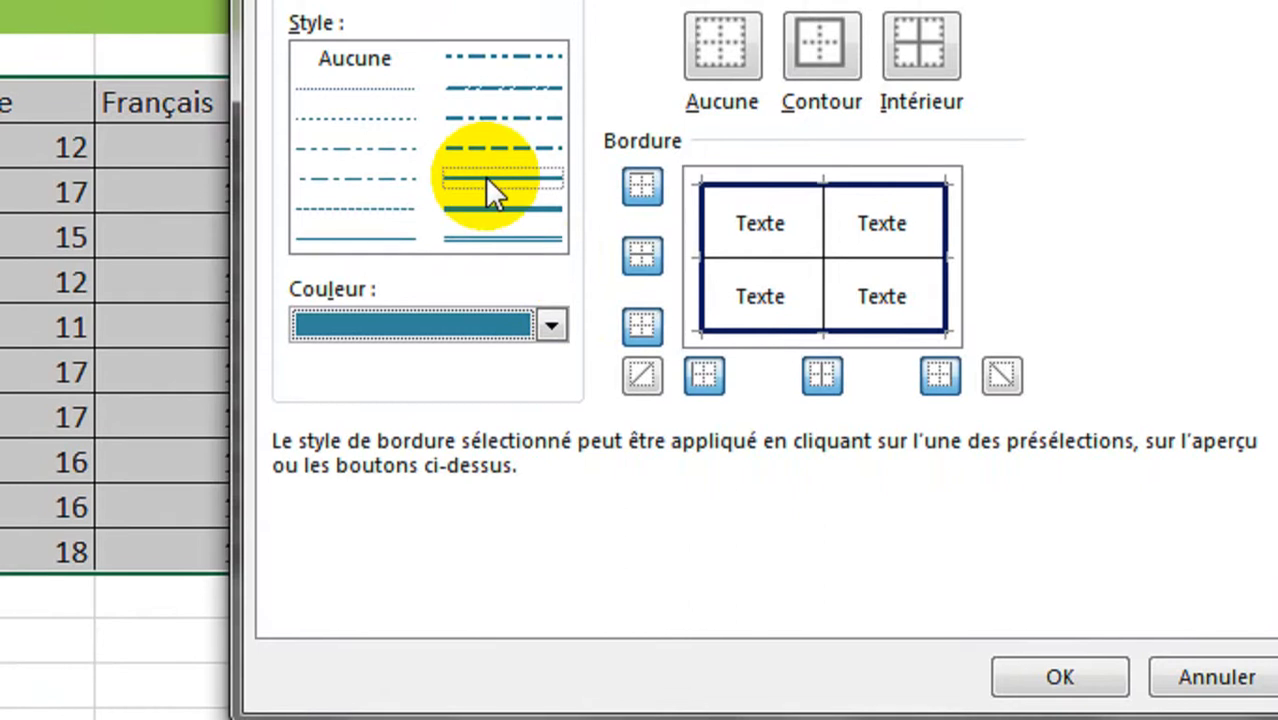
{"action": "left_click", "coordinate": [487, 180]}
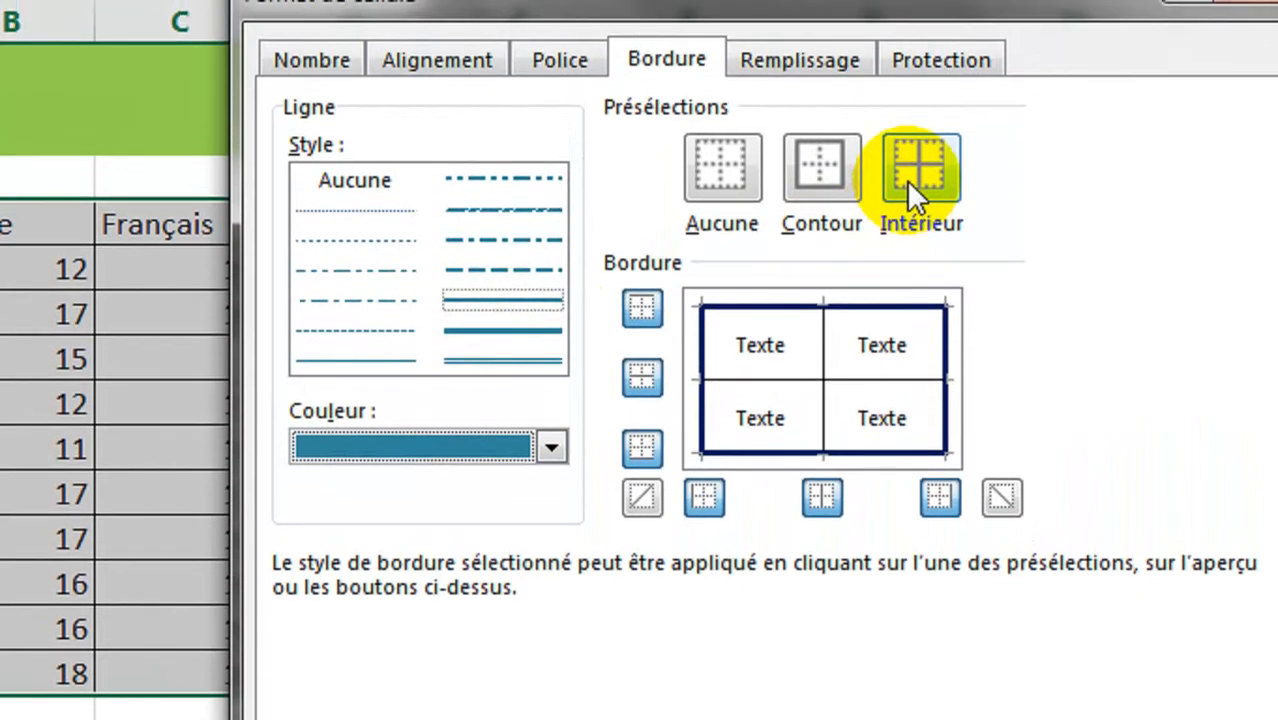
{"action": "left_click", "coordinate": [906, 179]}
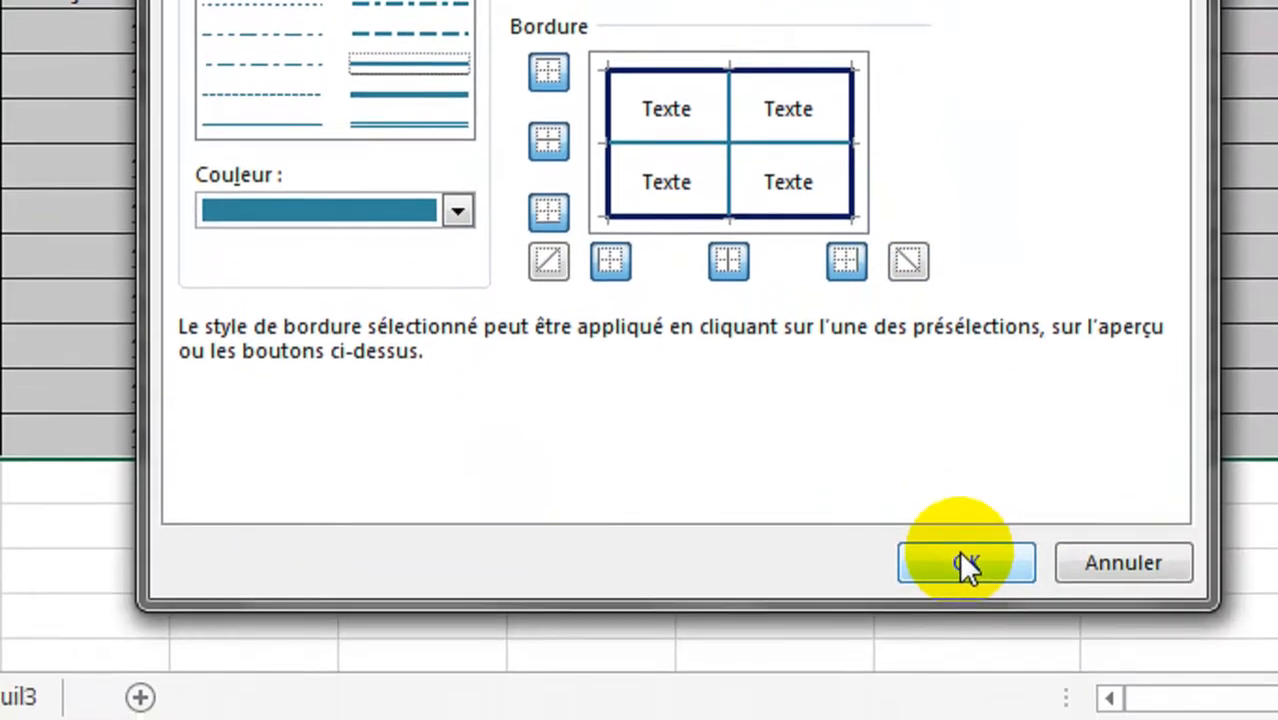
{"action": "left_click", "coordinate": [1000, 696]}
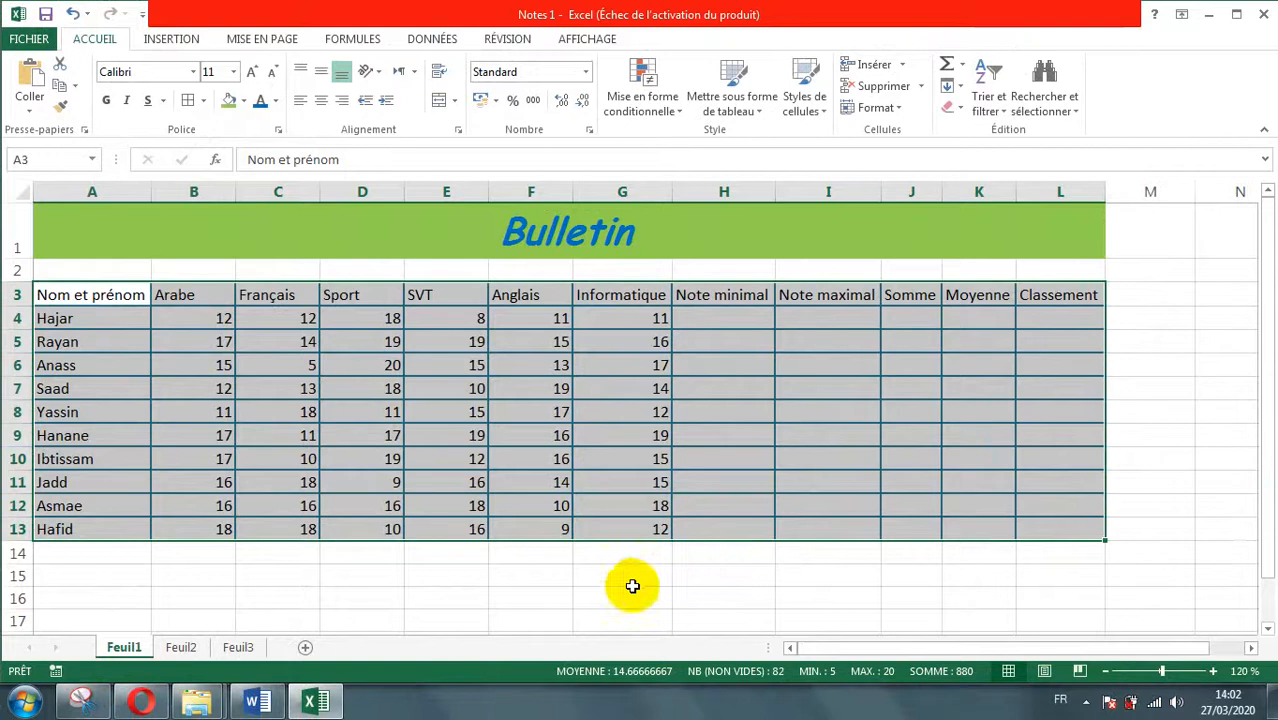
{"action": "left_click", "coordinate": [630, 585]}
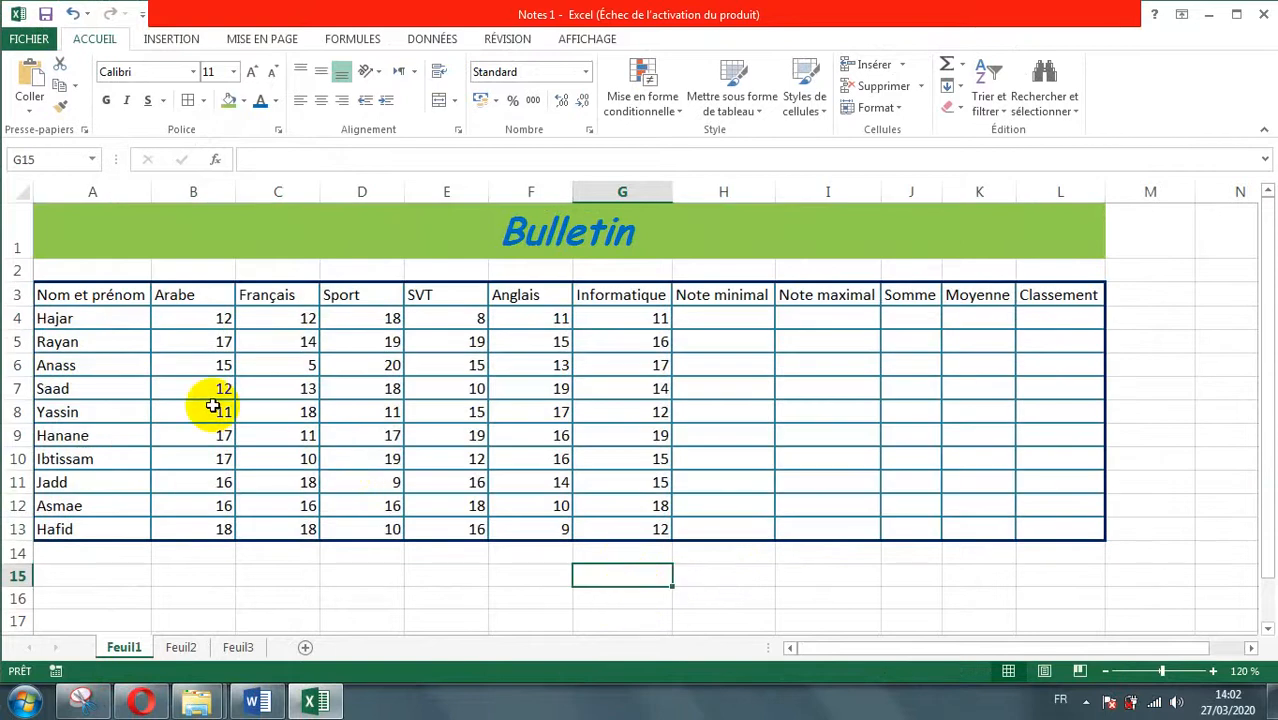
Switch to the Word document and read instruction 5 on centering the contents of A3:L13
{"action": "key", "text": "super+d"}
{"action": "key", "text": "alt+Tab"}
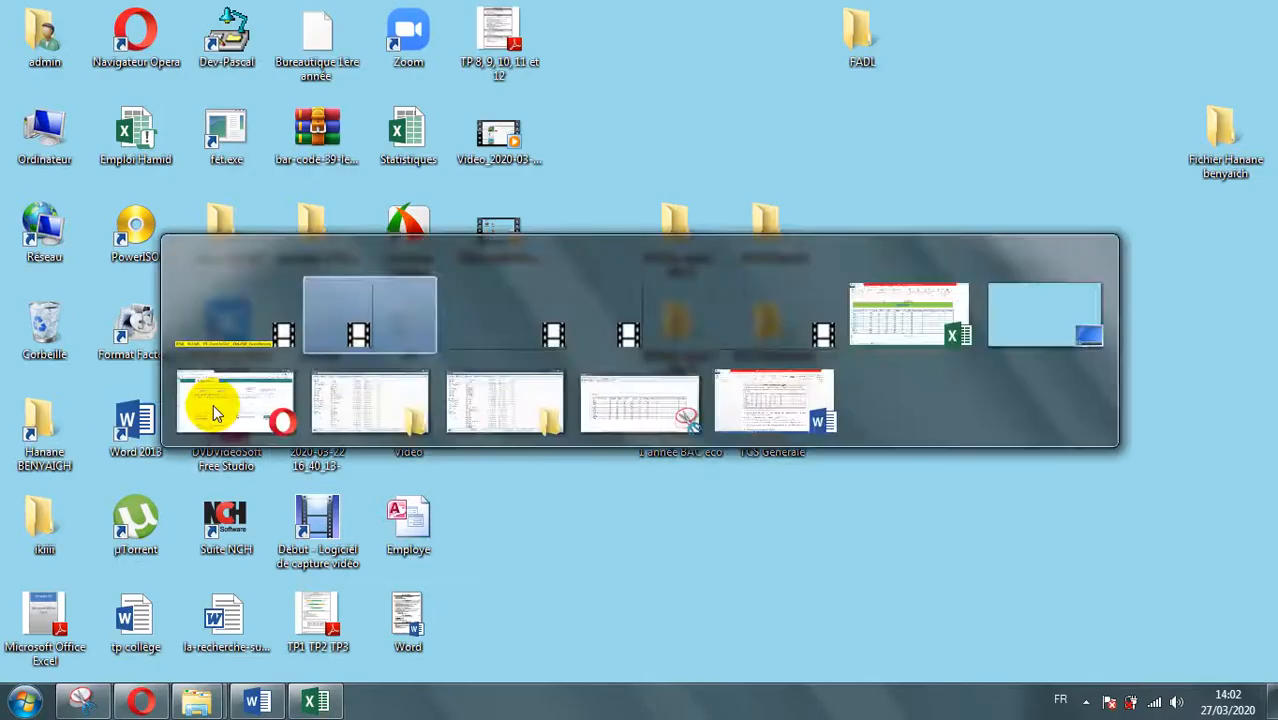
{"action": "mouse_move", "coordinate": [257, 702]}
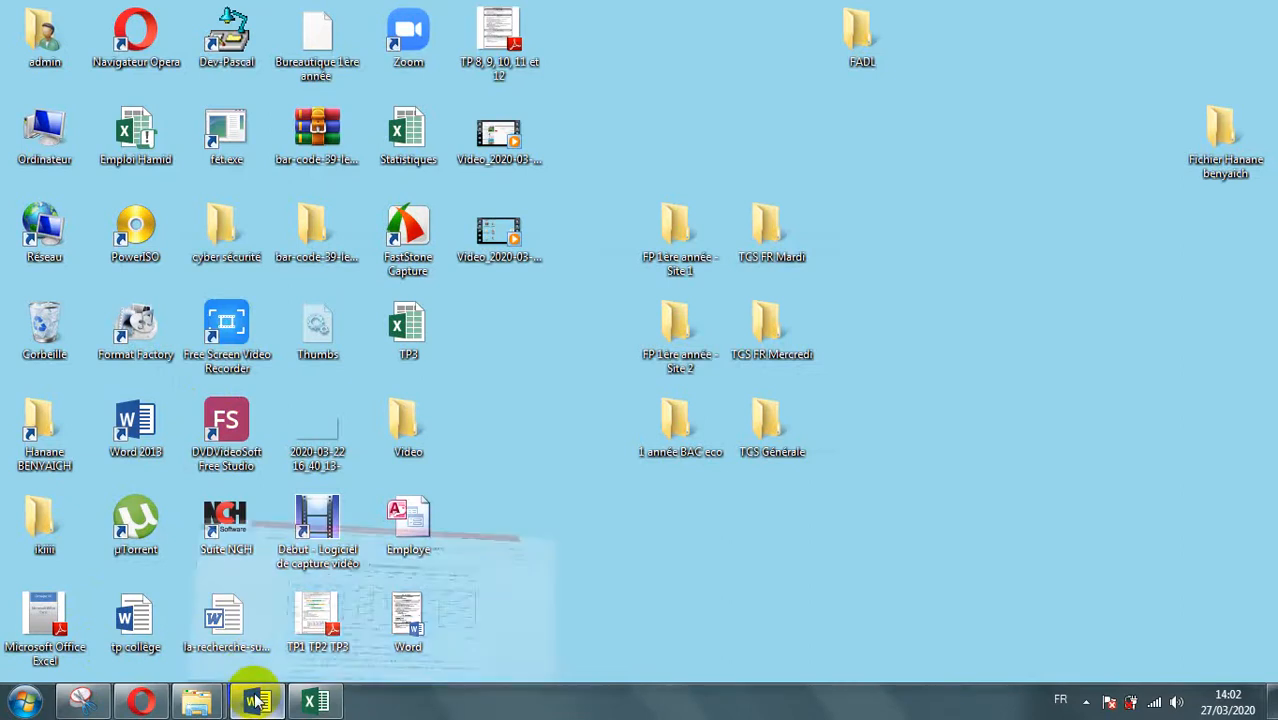
{"action": "left_click", "coordinate": [251, 623]}
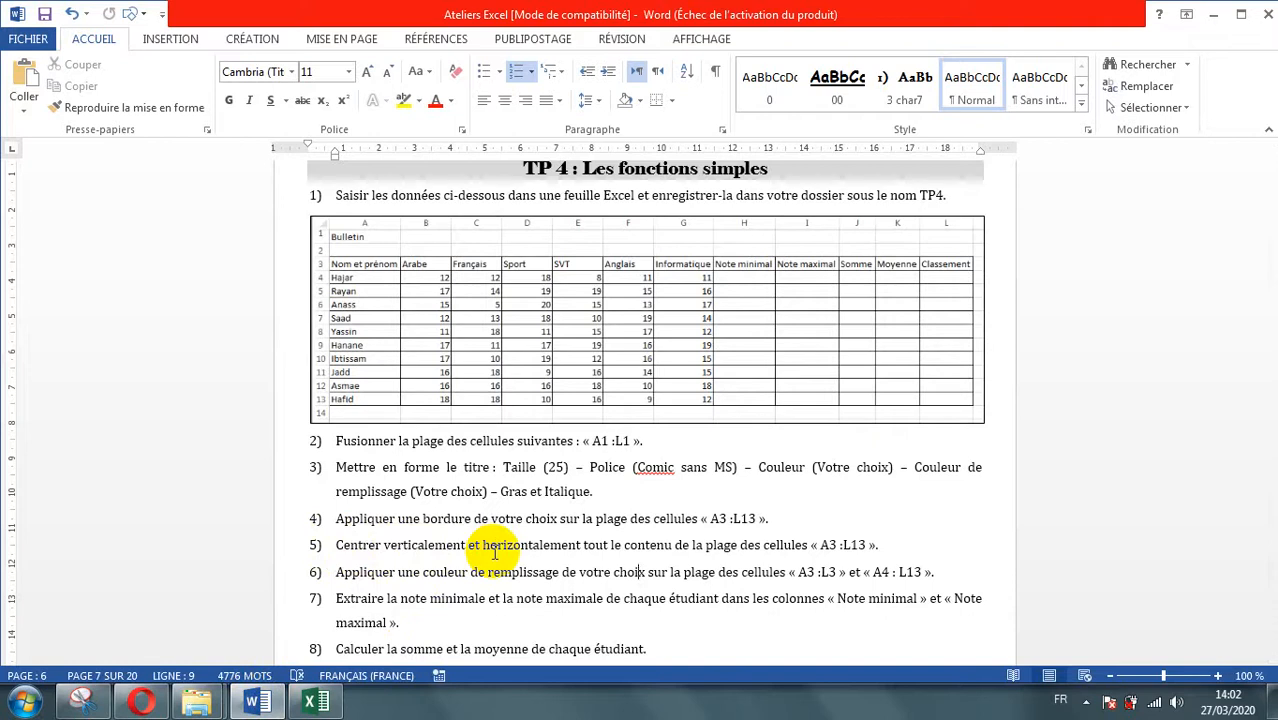
Return to the Excel workbook and select the whole table A3:L13, from the header row to Hafid's row
{"action": "key", "text": "alt+Tab"}
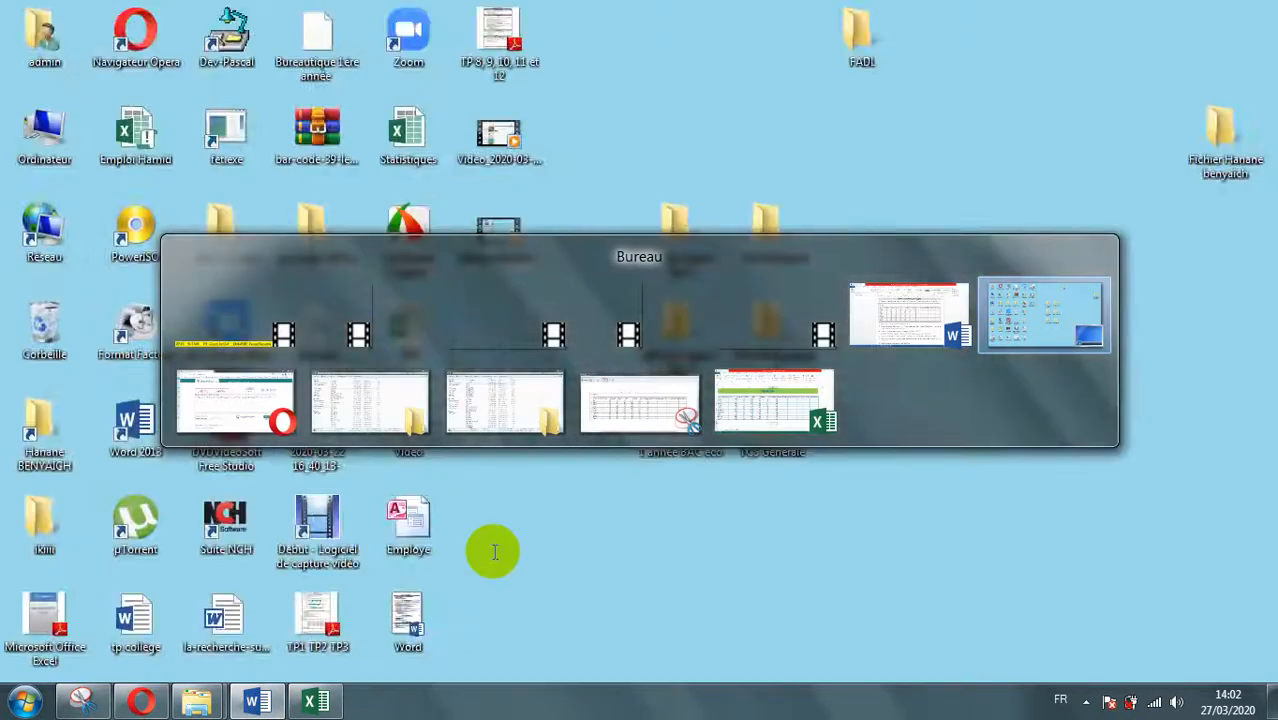
{"action": "left_click", "coordinate": [310, 702]}
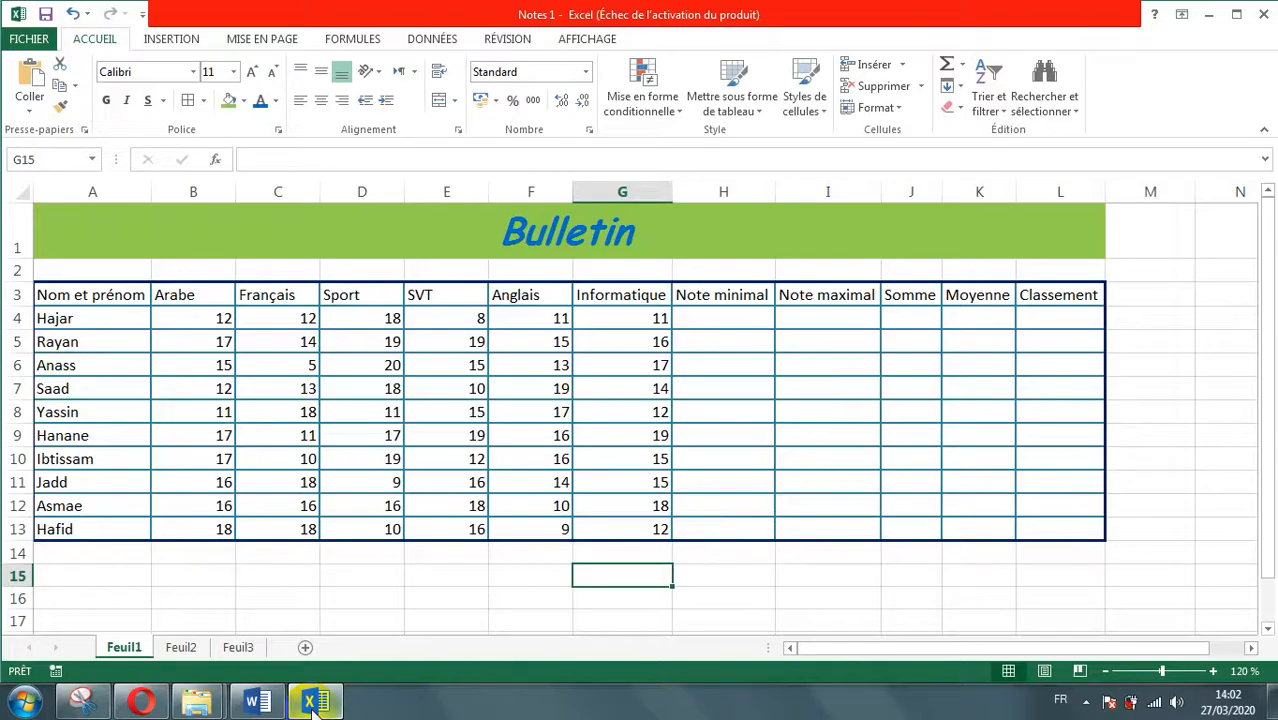
{"action": "left_click", "coordinate": [50, 295]}
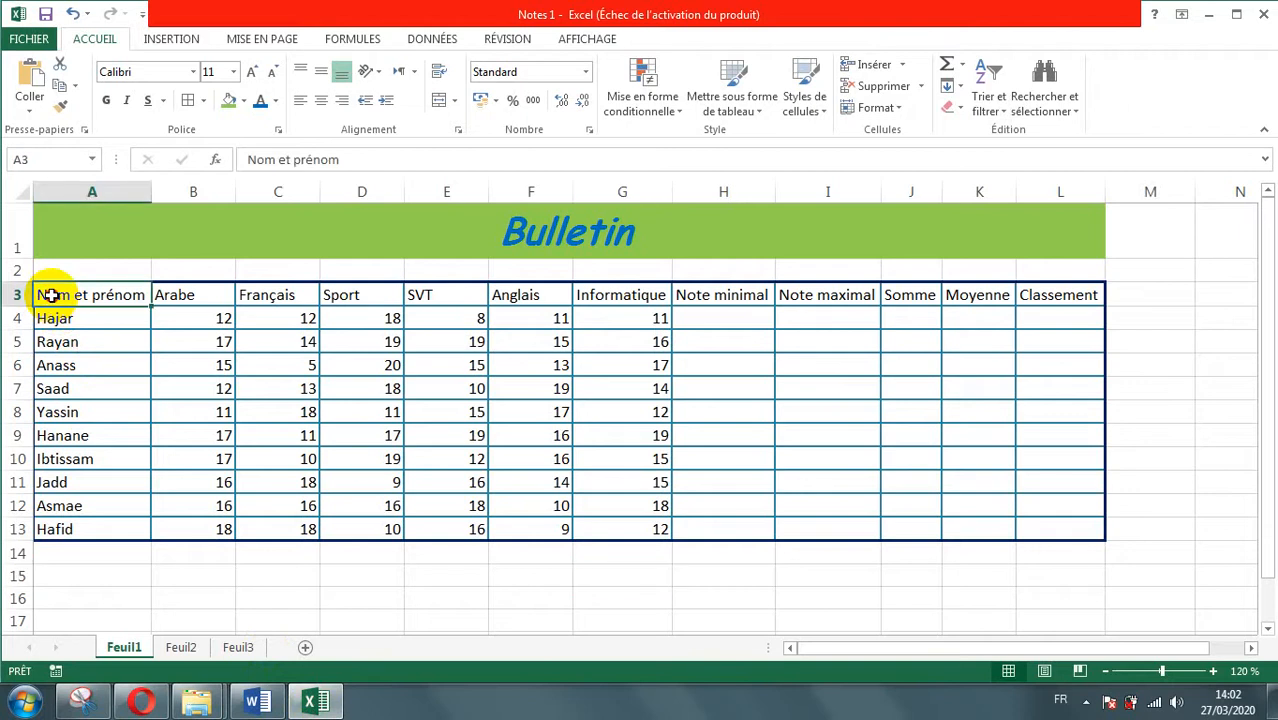
{"action": "left_click_drag", "start_coordinate": [50, 295], "coordinate": [753, 443]}
{"action": "left_click_drag", "start_coordinate": [873, 471], "coordinate": [1038, 527]}
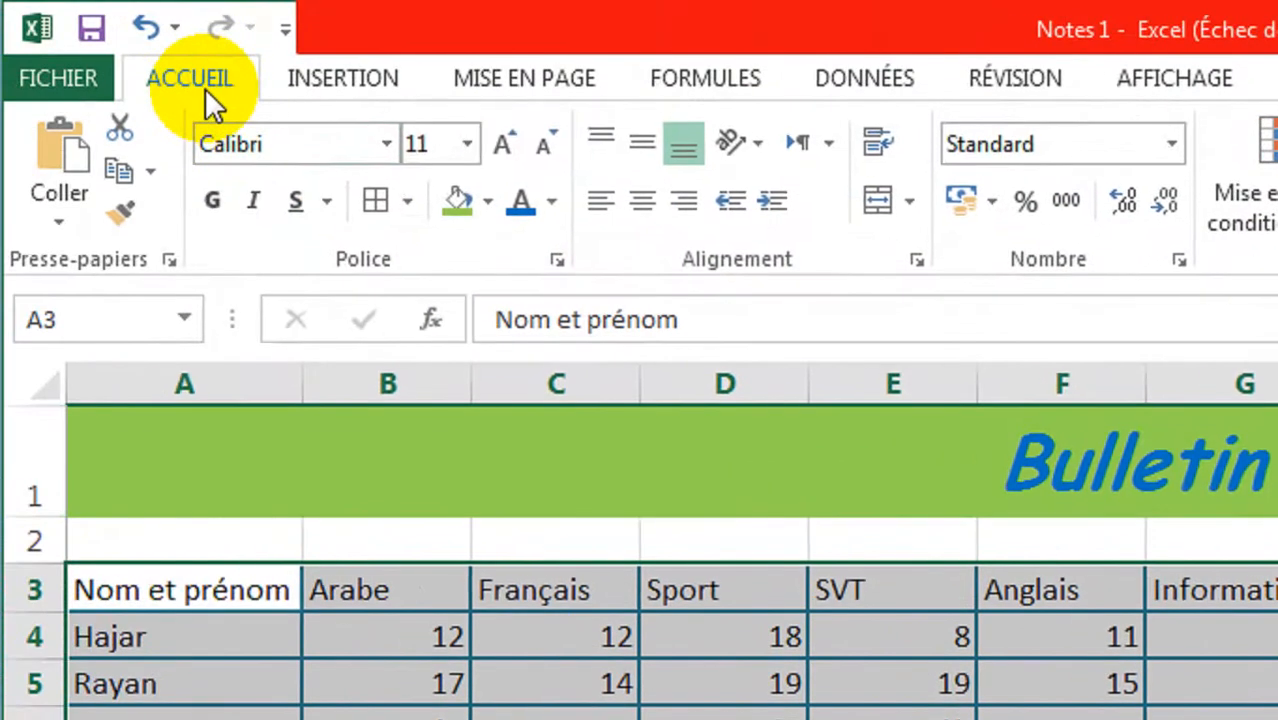
Center the contents of A3:L13 both vertically and horizontally
{"action": "left_click", "coordinate": [205, 88]}
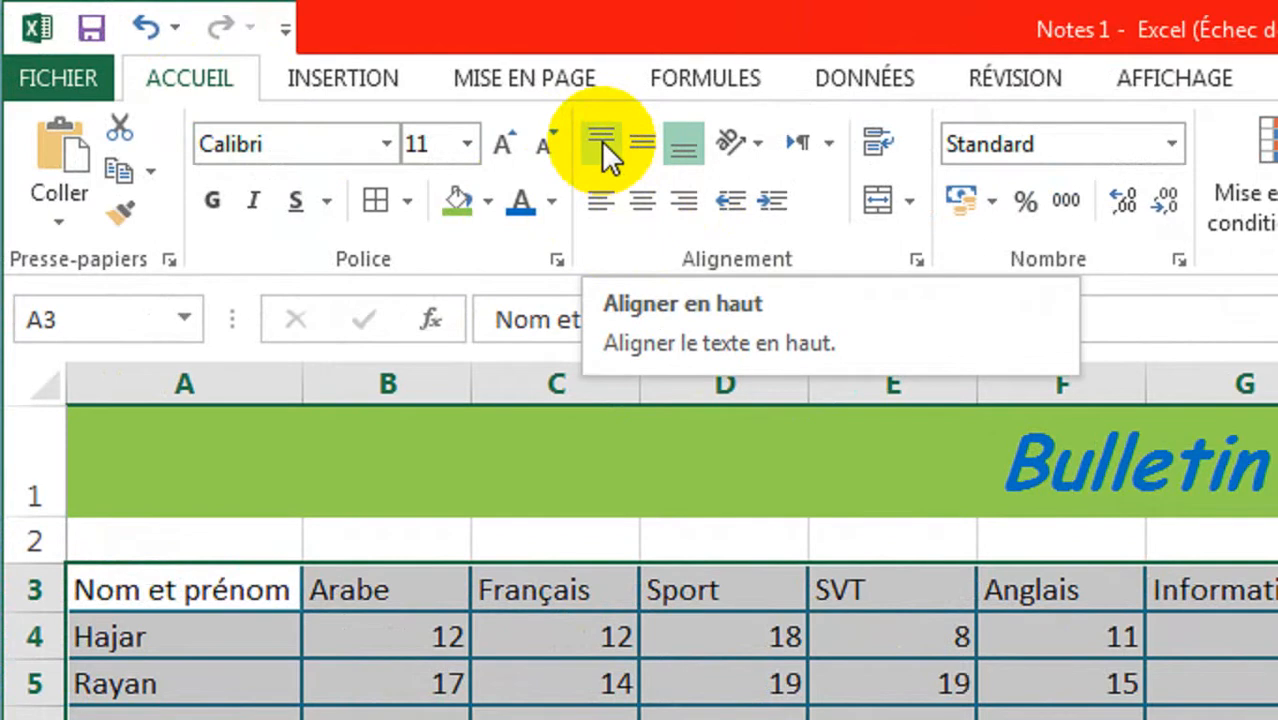
{"action": "left_click", "coordinate": [684, 150]}
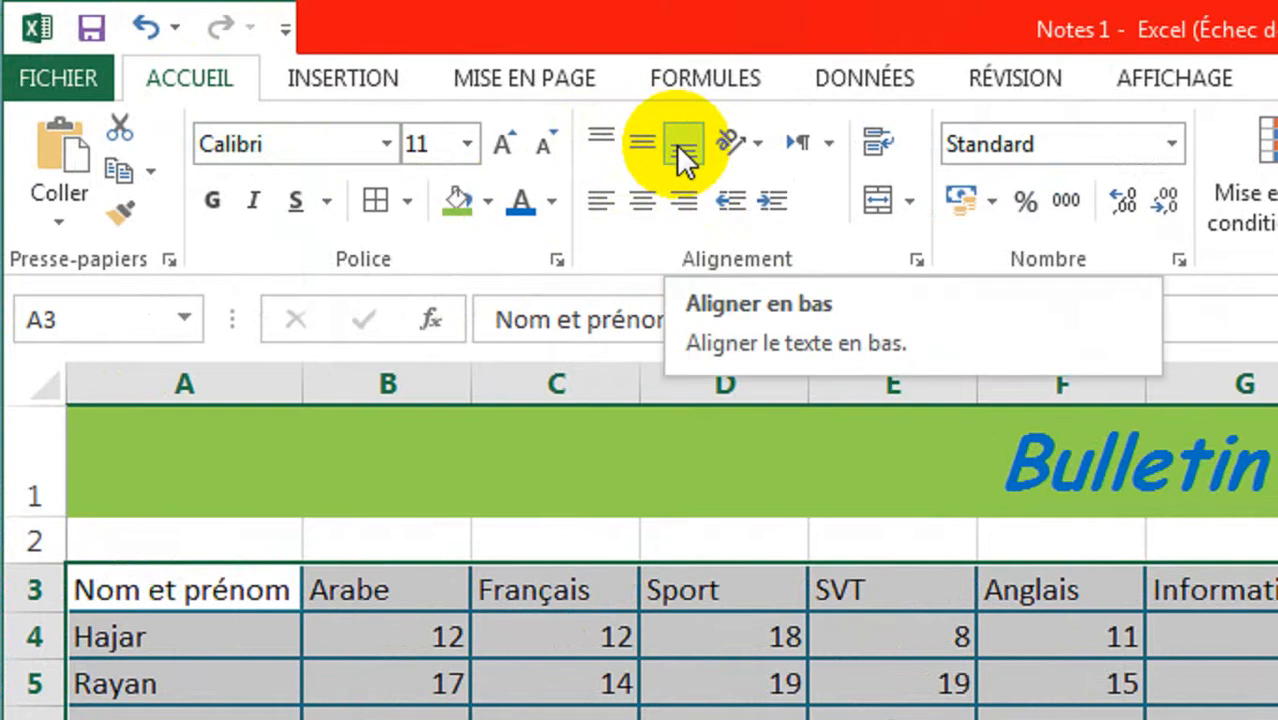
{"action": "left_click", "coordinate": [600, 150]}
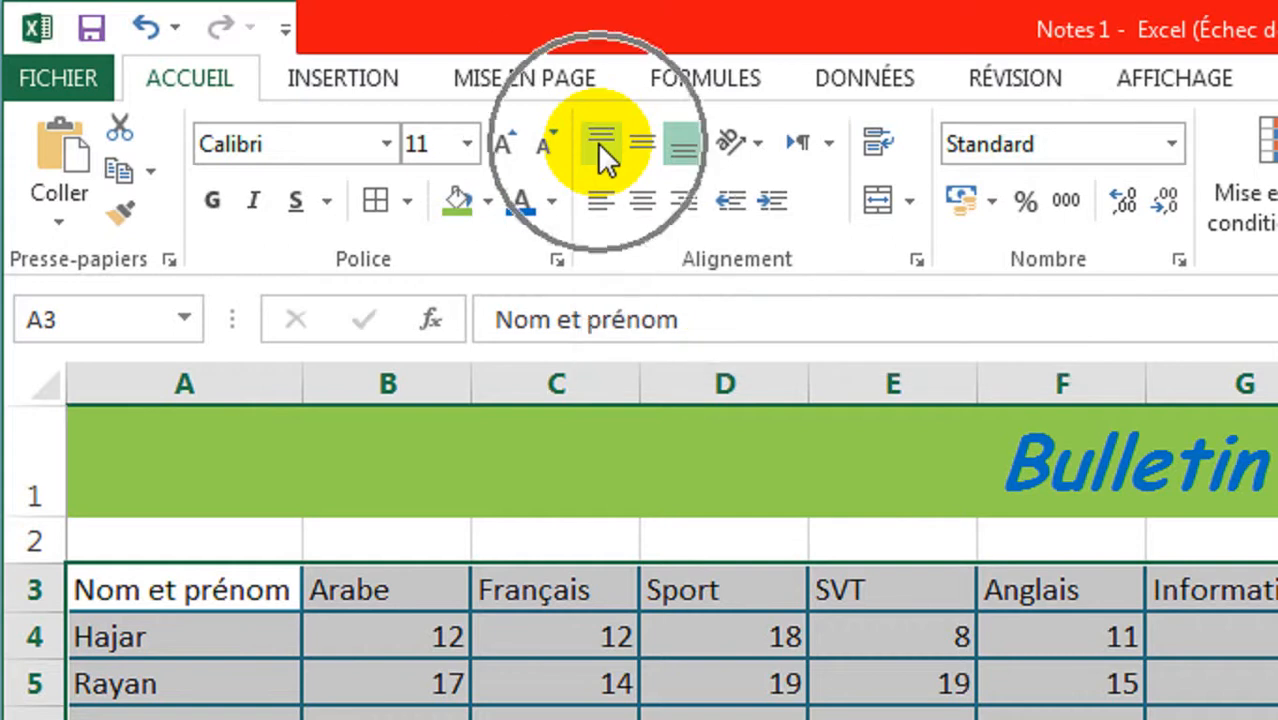
{"action": "left_click", "coordinate": [642, 150]}
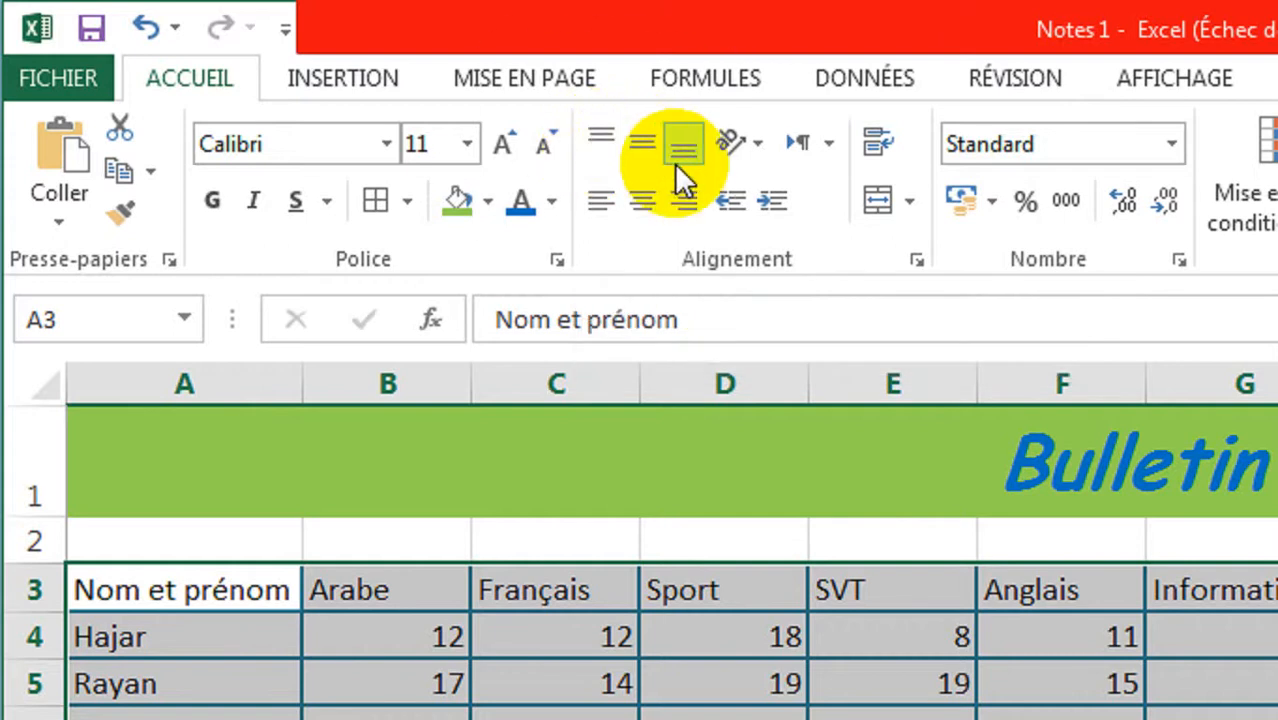
{"action": "left_click", "coordinate": [680, 160]}
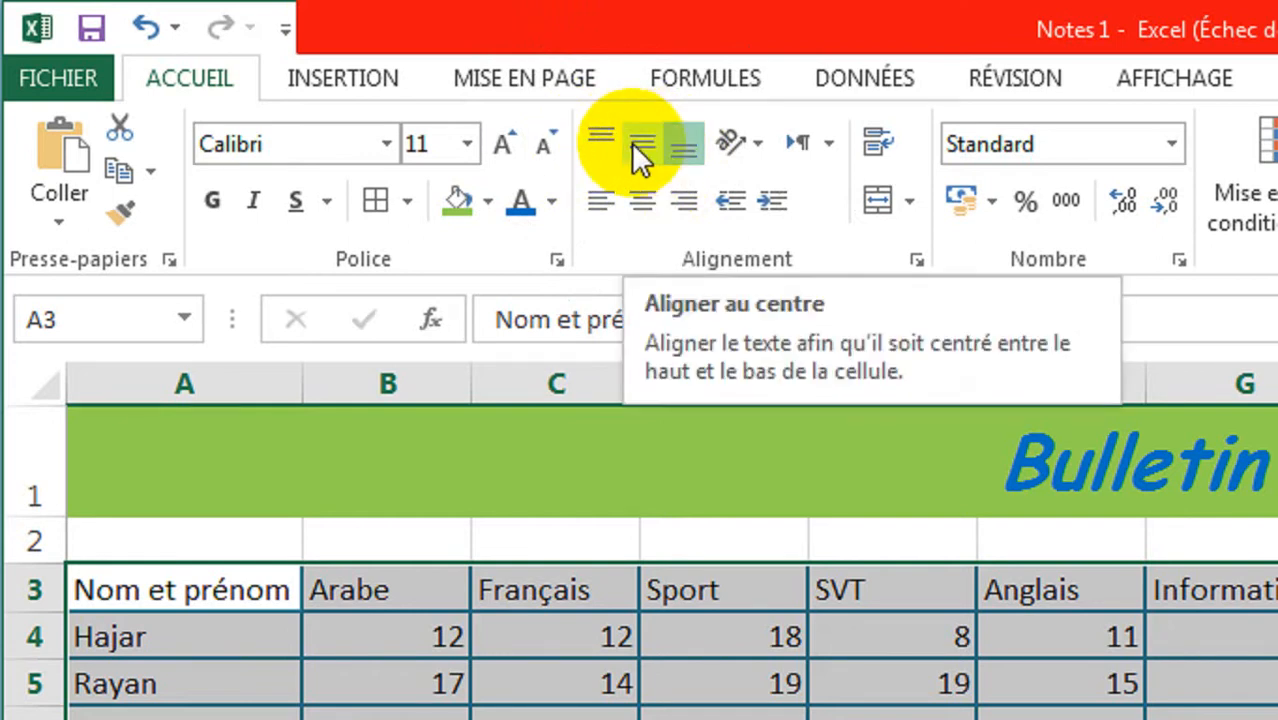
{"action": "left_click", "coordinate": [600, 202]}
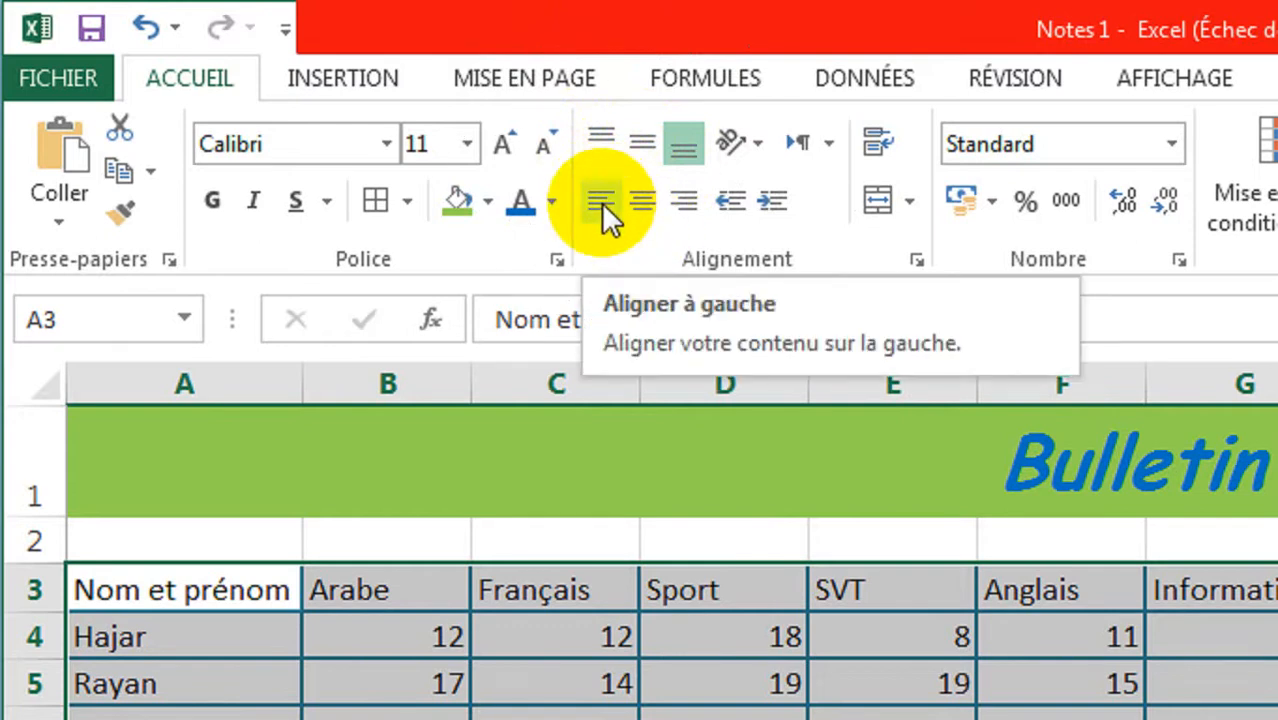
{"action": "left_click", "coordinate": [644, 142]}
{"action": "left_click", "coordinate": [643, 200]}
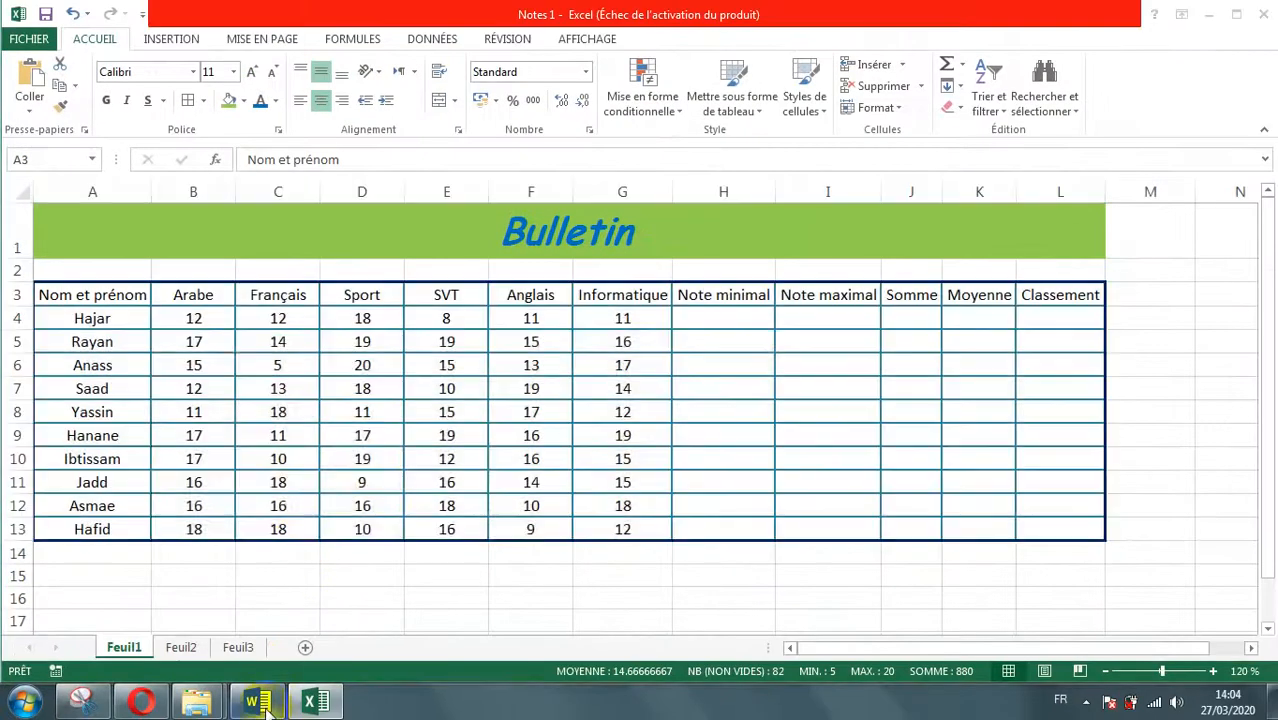
Read instruction 6 on fill colors in the Word document, return to the Excel workbook and deselect the table
{"action": "left_click", "coordinate": [275, 712]}
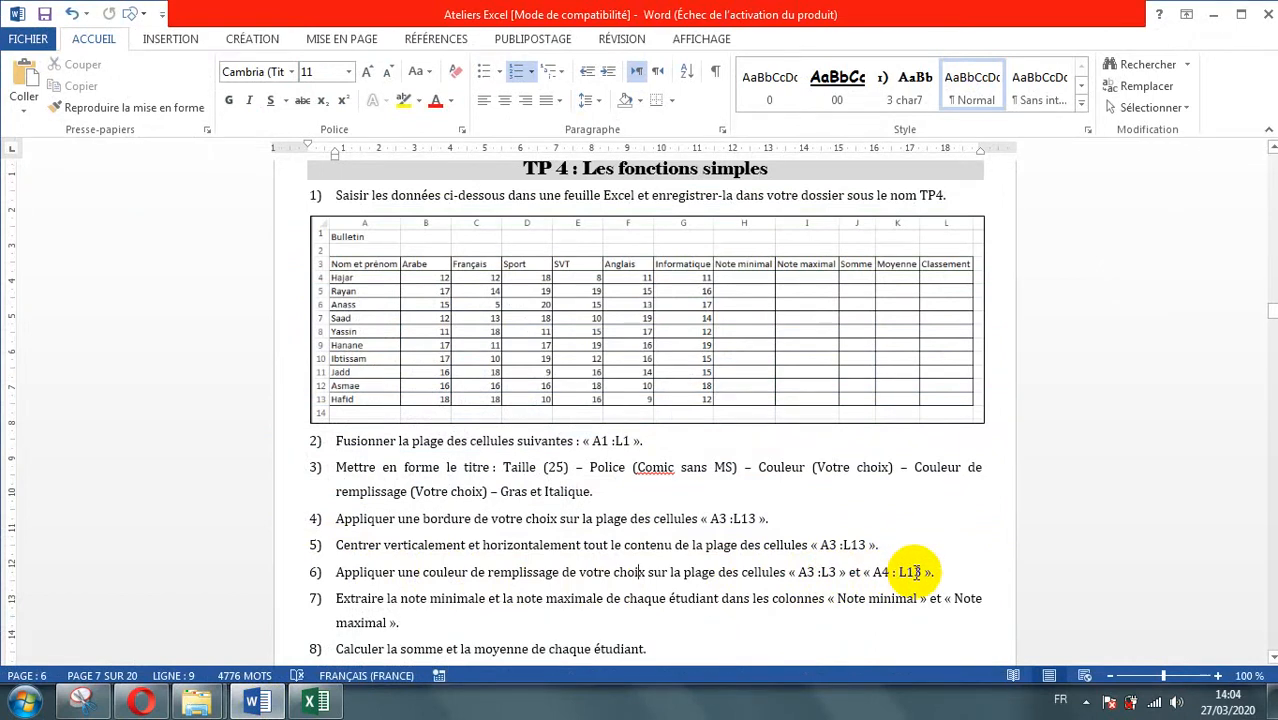
{"action": "left_click", "coordinate": [316, 703]}
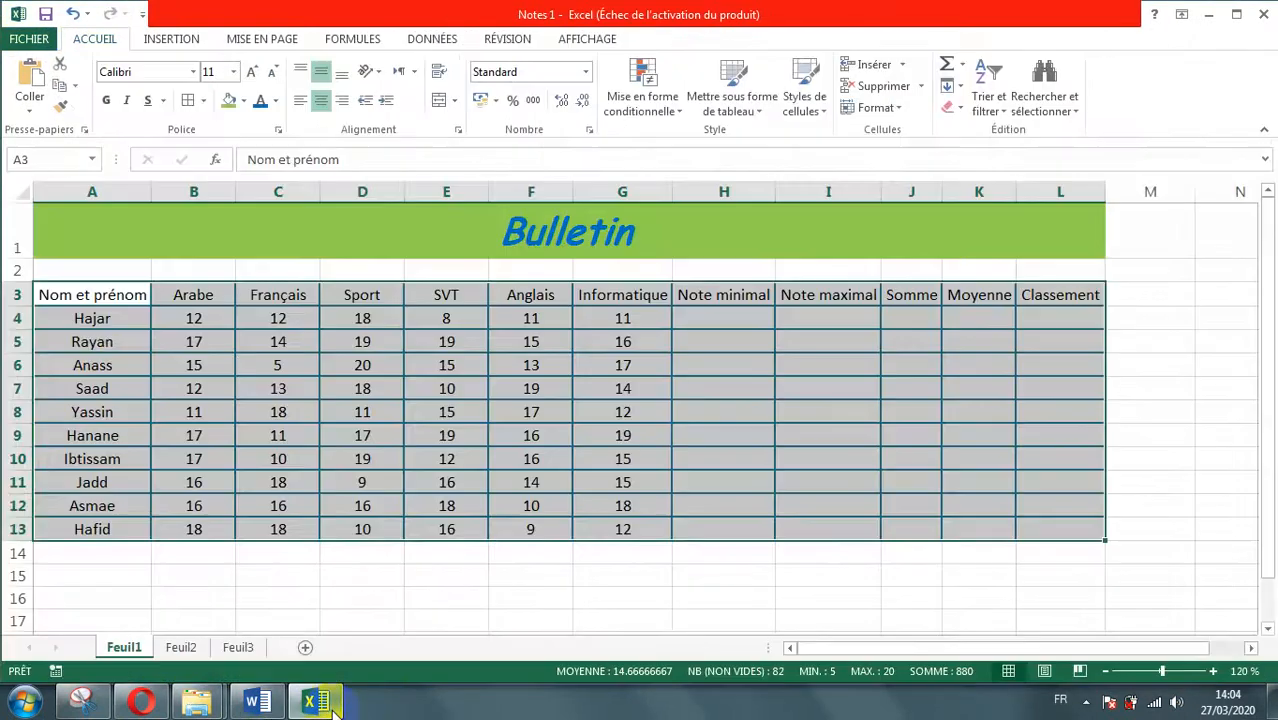
{"action": "left_click", "coordinate": [158, 364]}
Fill the header row A3:L3 and the name cells A4:A13 with Violet, Accentuation4, plus clair 60 %, and deselect them
{"action": "left_click_drag", "start_coordinate": [75, 297], "coordinate": [1027, 292]}
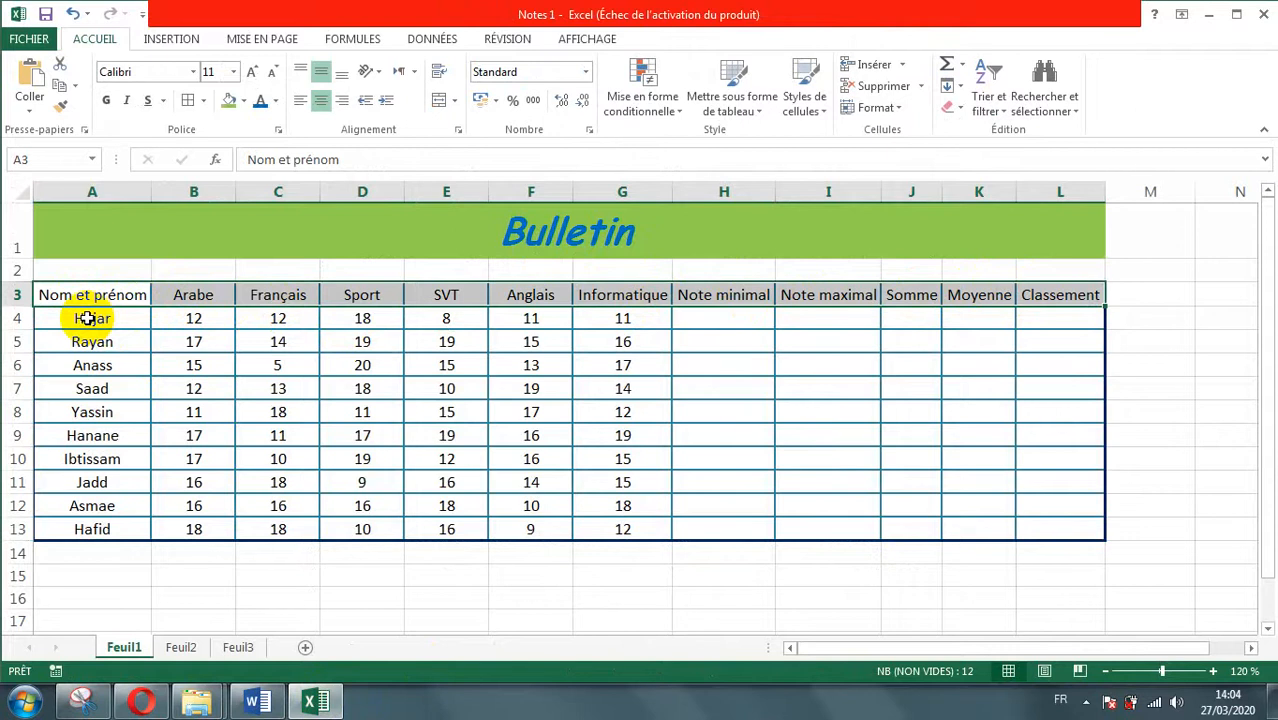
{"action": "left_click_drag", "start_coordinate": [88, 318], "coordinate": [102, 527]}
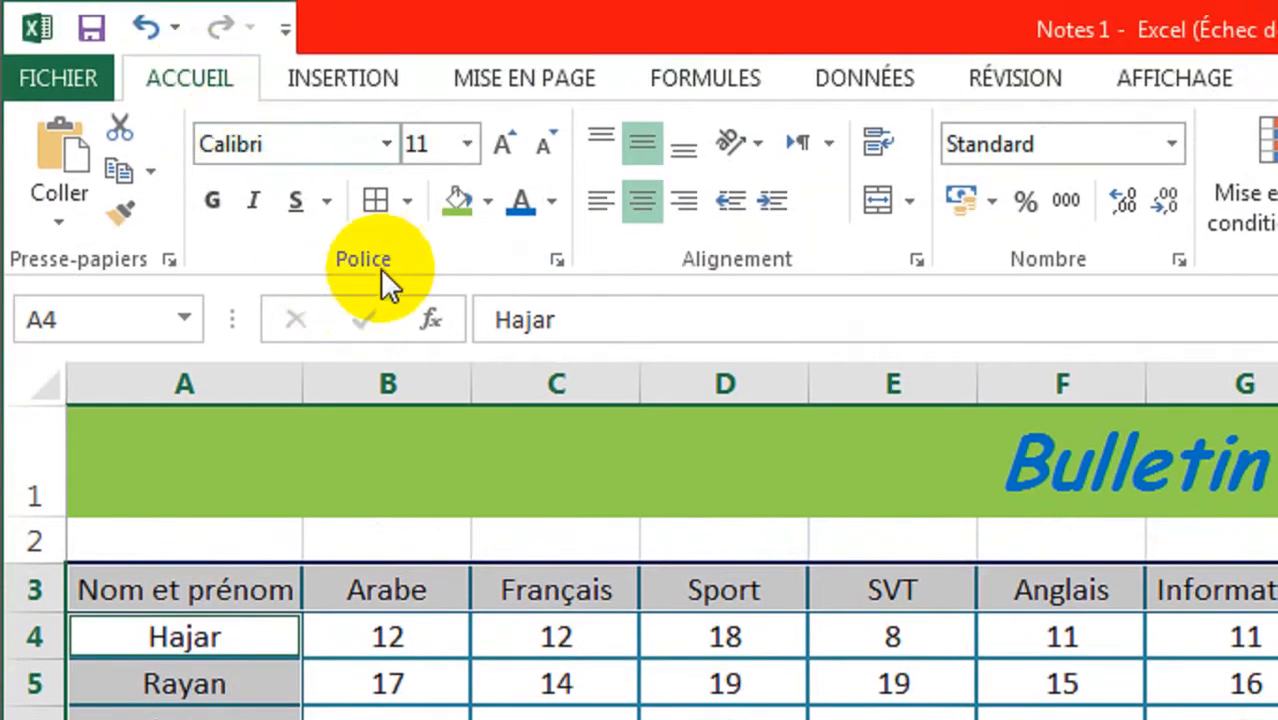
{"action": "left_click", "coordinate": [487, 204]}
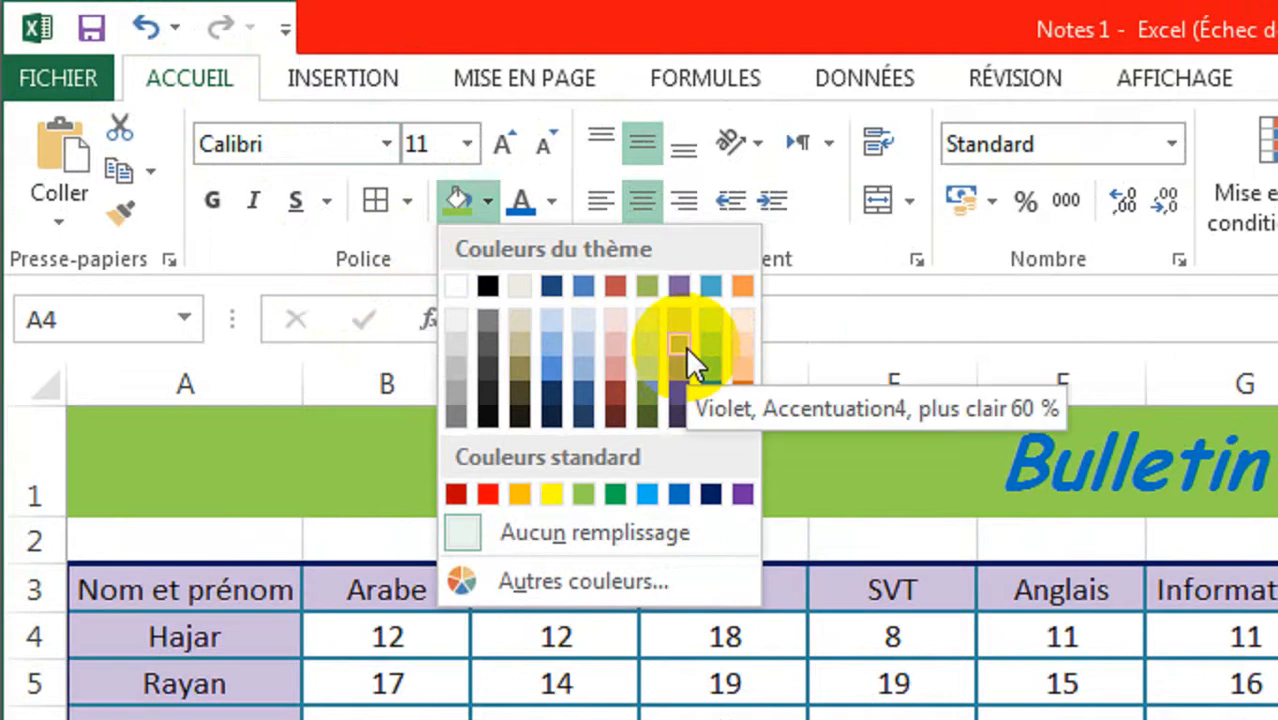
{"action": "left_click", "coordinate": [685, 345]}
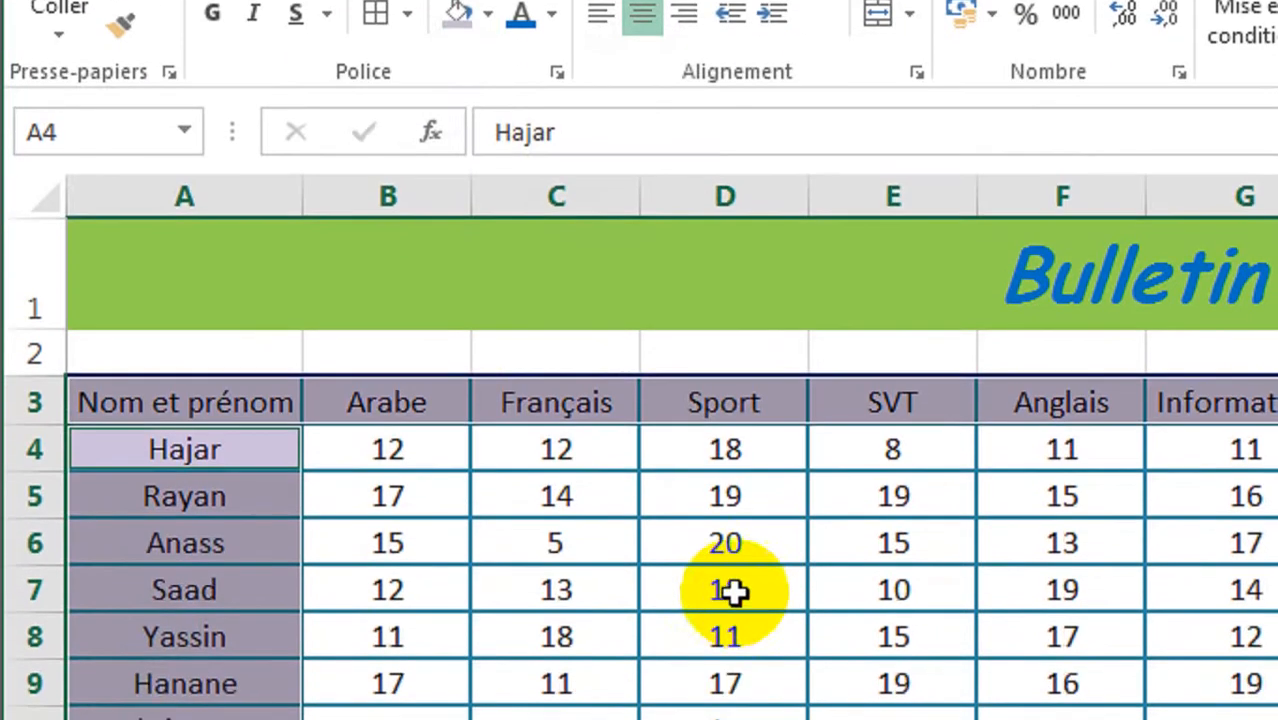
{"action": "left_click", "coordinate": [667, 524]}
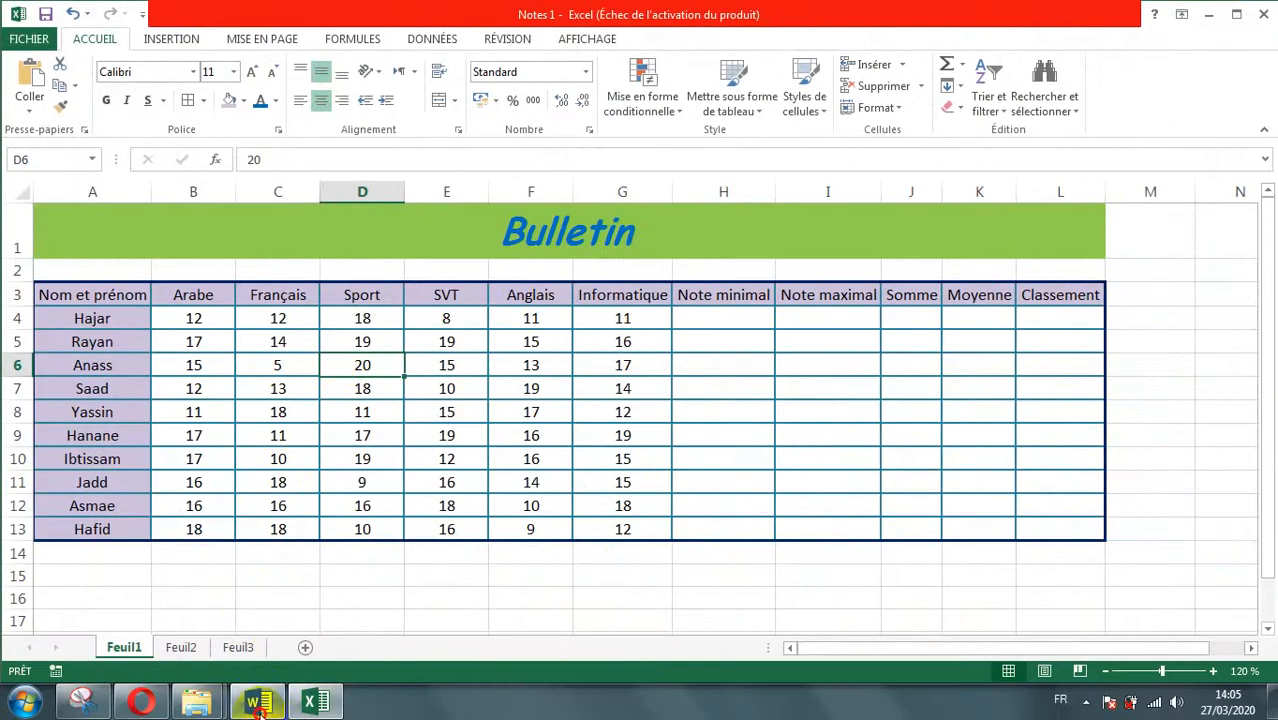
Read instruction 7 in the Word document, return to the Excel workbook and inspect the minimum and maximum grade columns H and I
{"action": "left_click", "coordinate": [258, 703]}
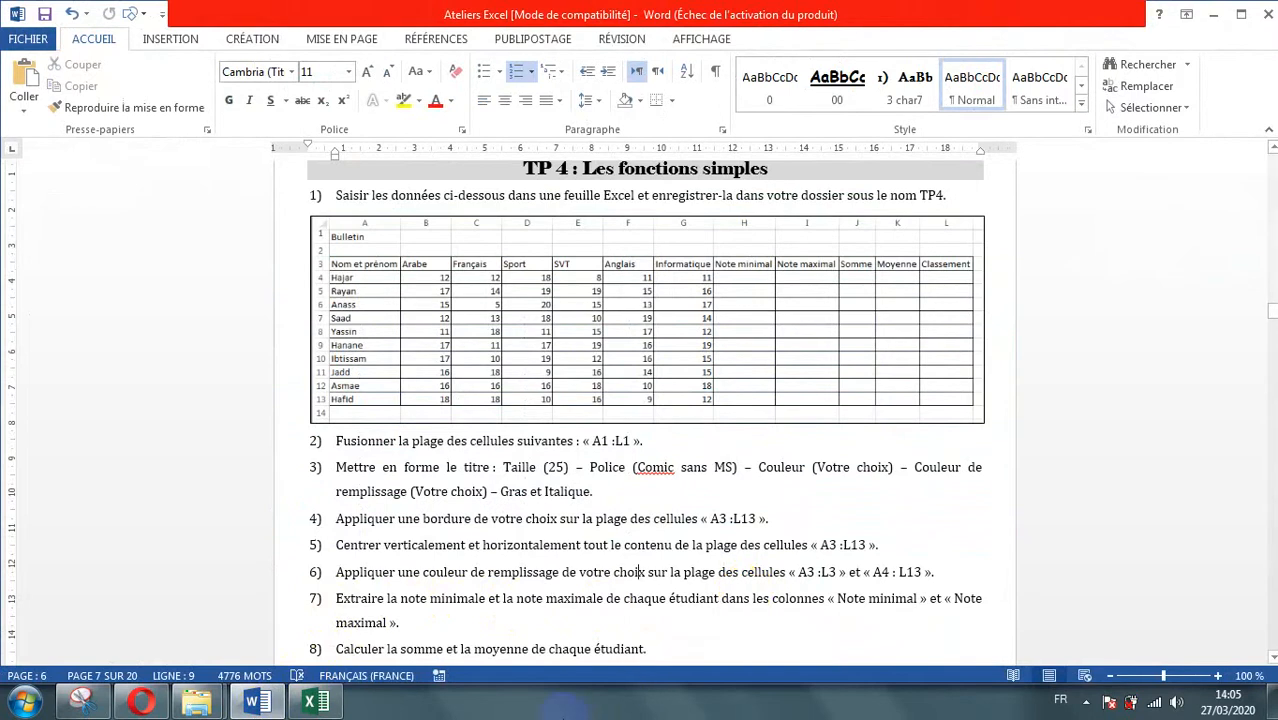
{"action": "left_click", "coordinate": [301, 706]}
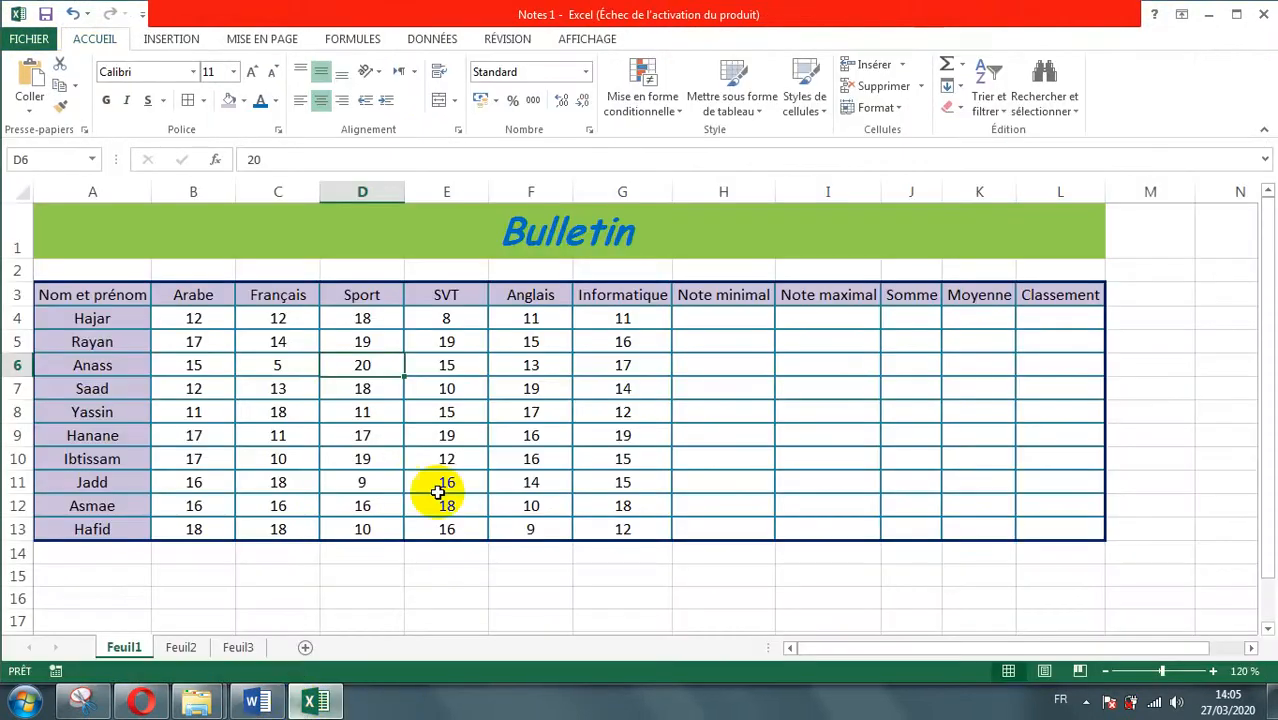
{"action": "left_click", "coordinate": [711, 192]}
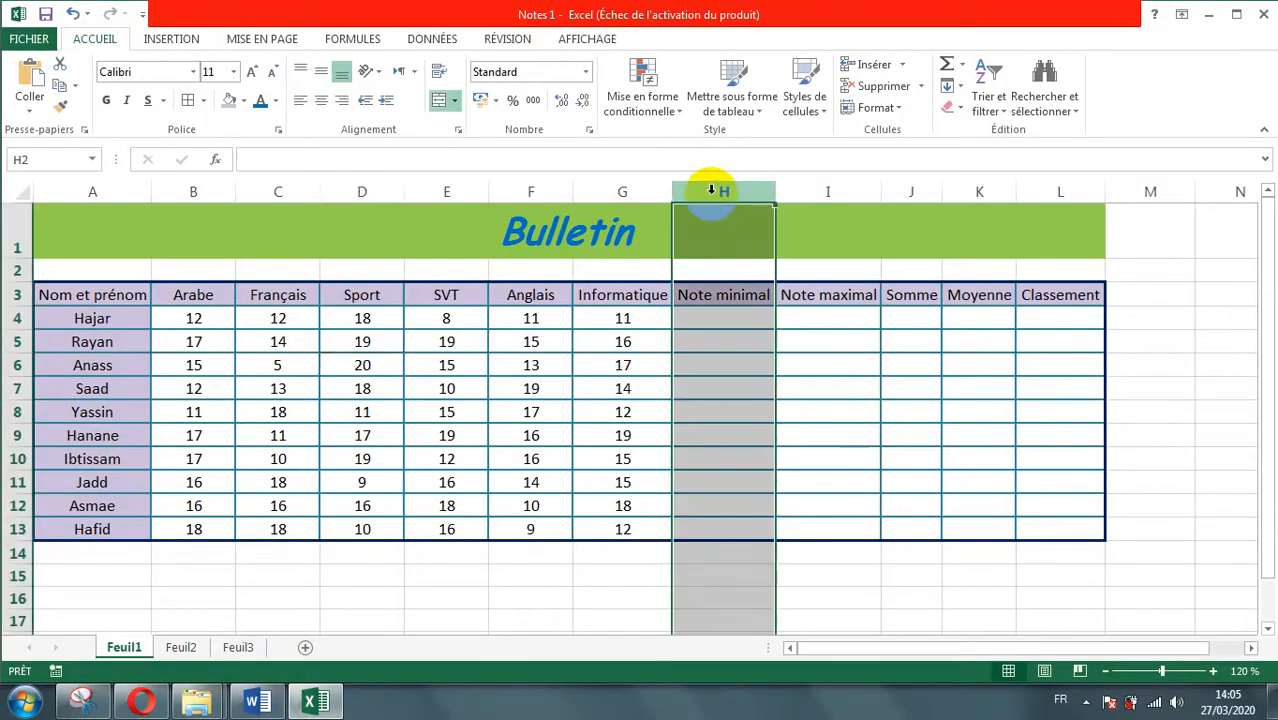
{"action": "left_click", "coordinate": [818, 190]}
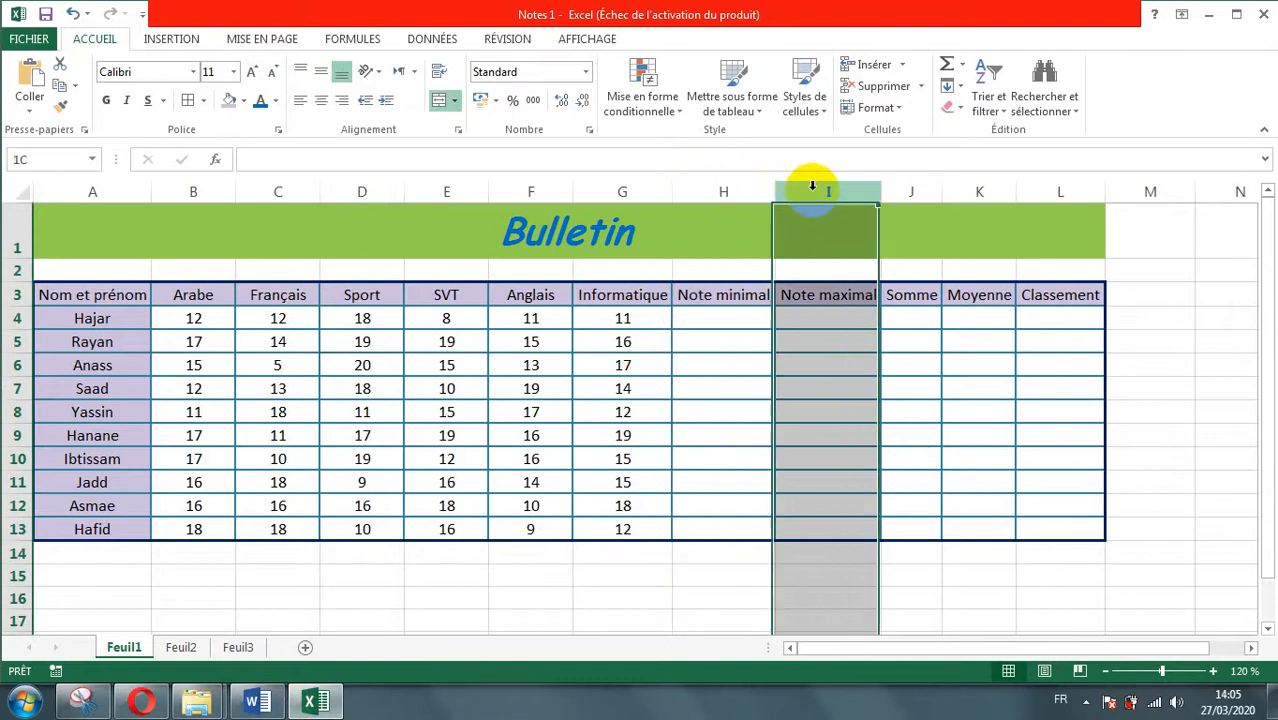
{"action": "left_click", "coordinate": [734, 190]}
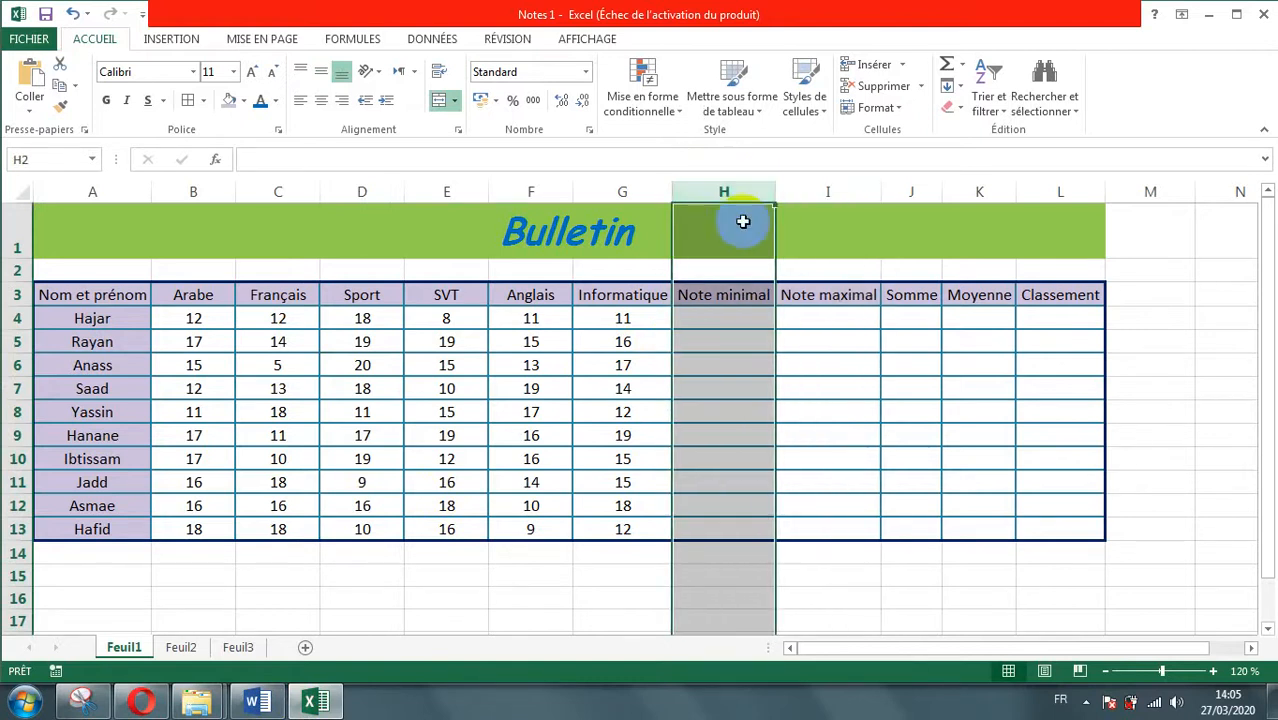
Correct the headings in H3 and I3 to "Note minimale" and "Note maximale"
{"action": "double_click", "coordinate": [767, 294]}
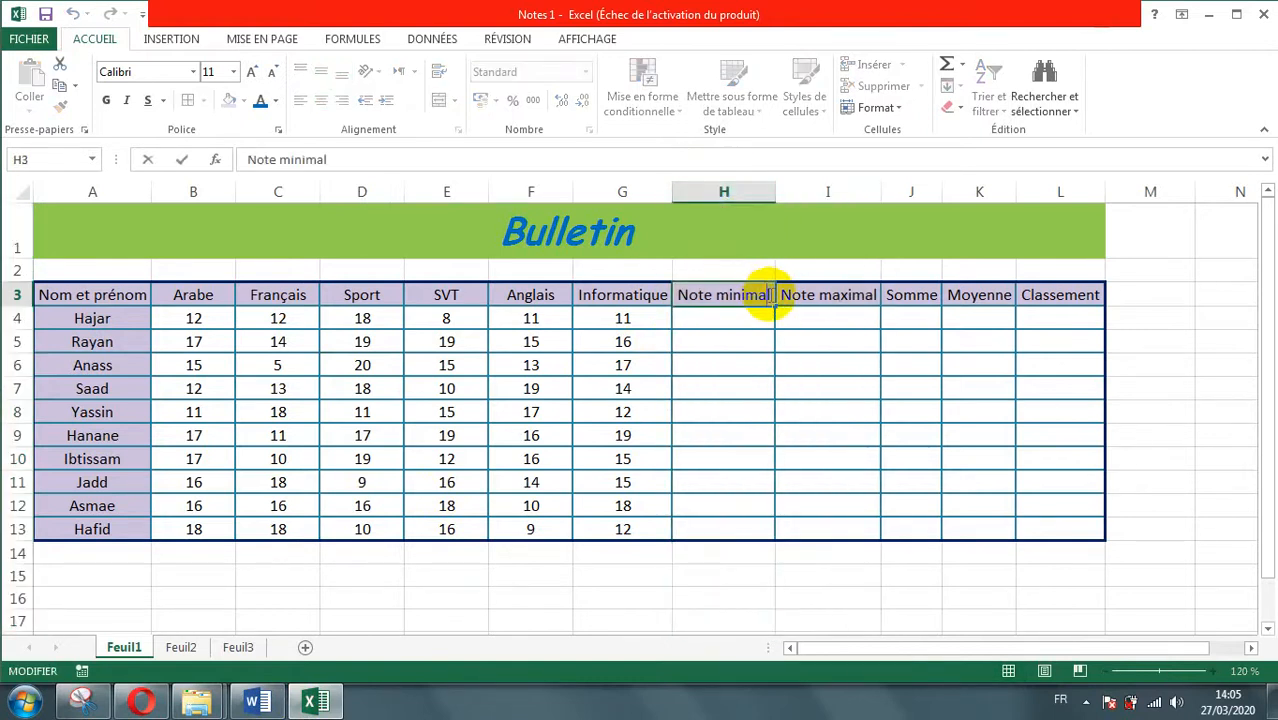
{"action": "type", "text": "e"}
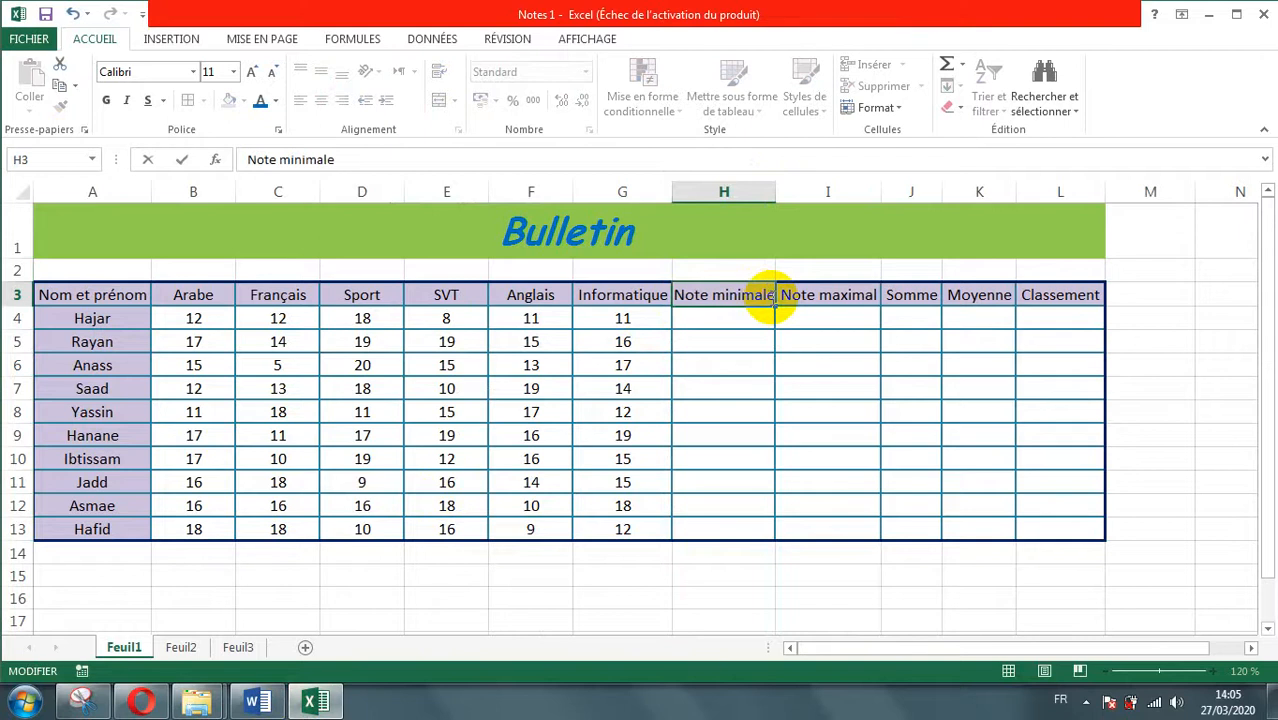
{"action": "key", "text": "Return"}
{"action": "double_click", "coordinate": [840, 298]}
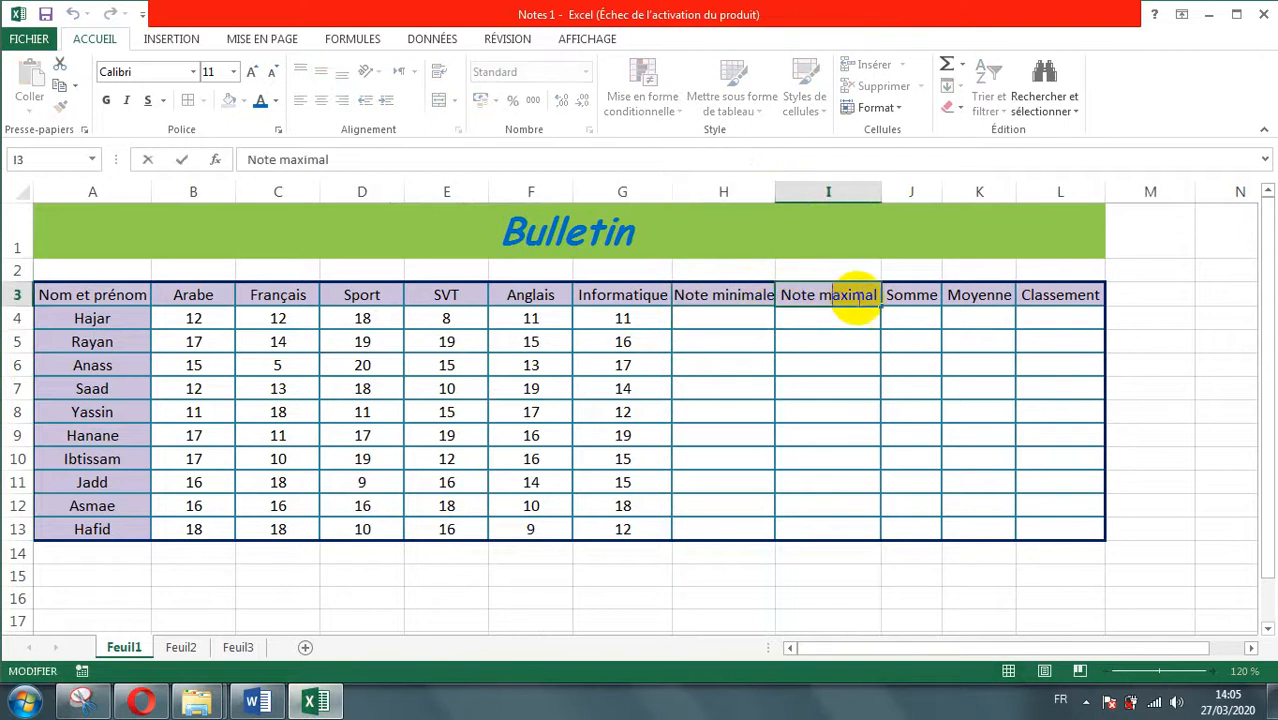
{"action": "type", "text": "e"}
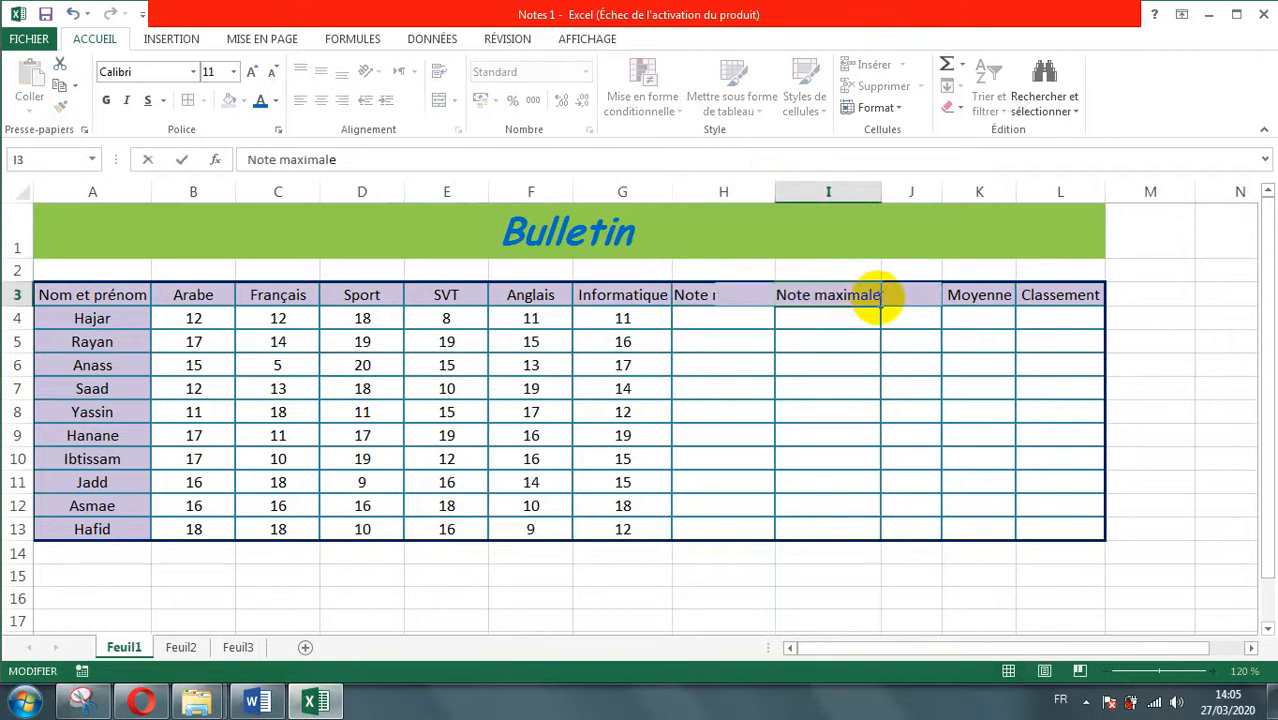
{"action": "key", "text": "Return"}
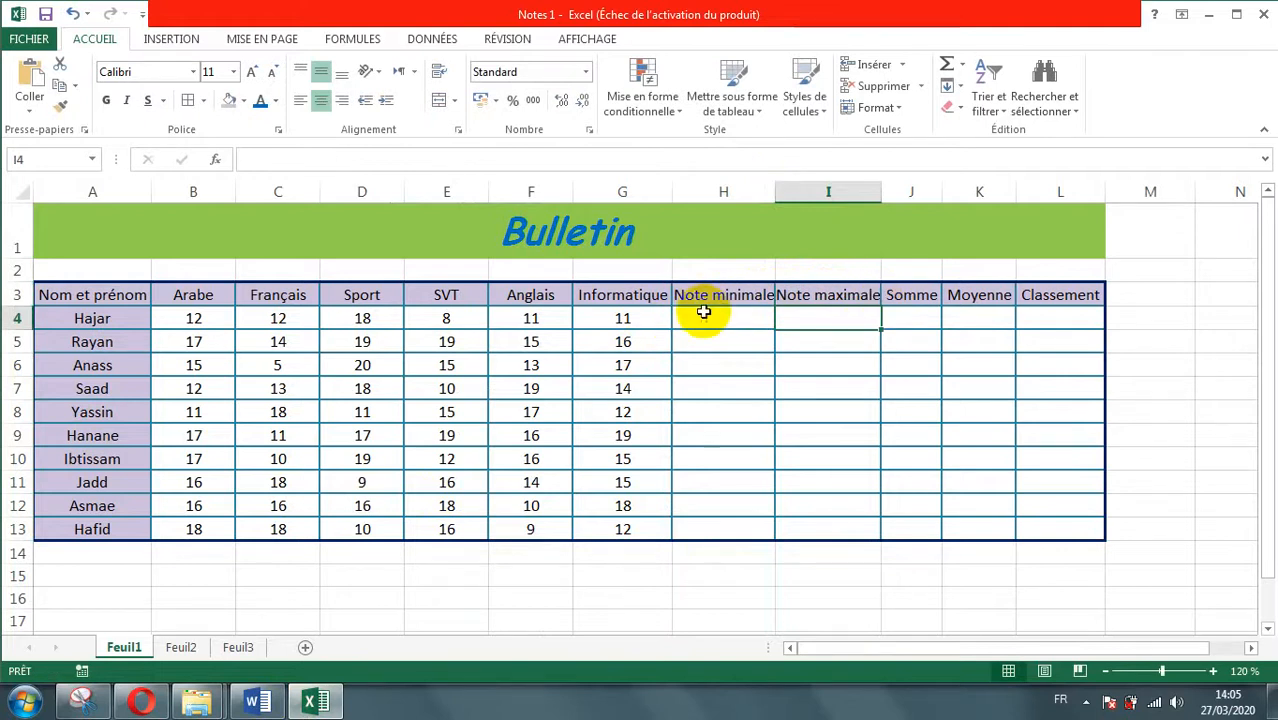
Calculate the first student's minimum grade in H4 with the built-in Min. function over B4:G4
{"action": "left_click", "coordinate": [702, 315]}
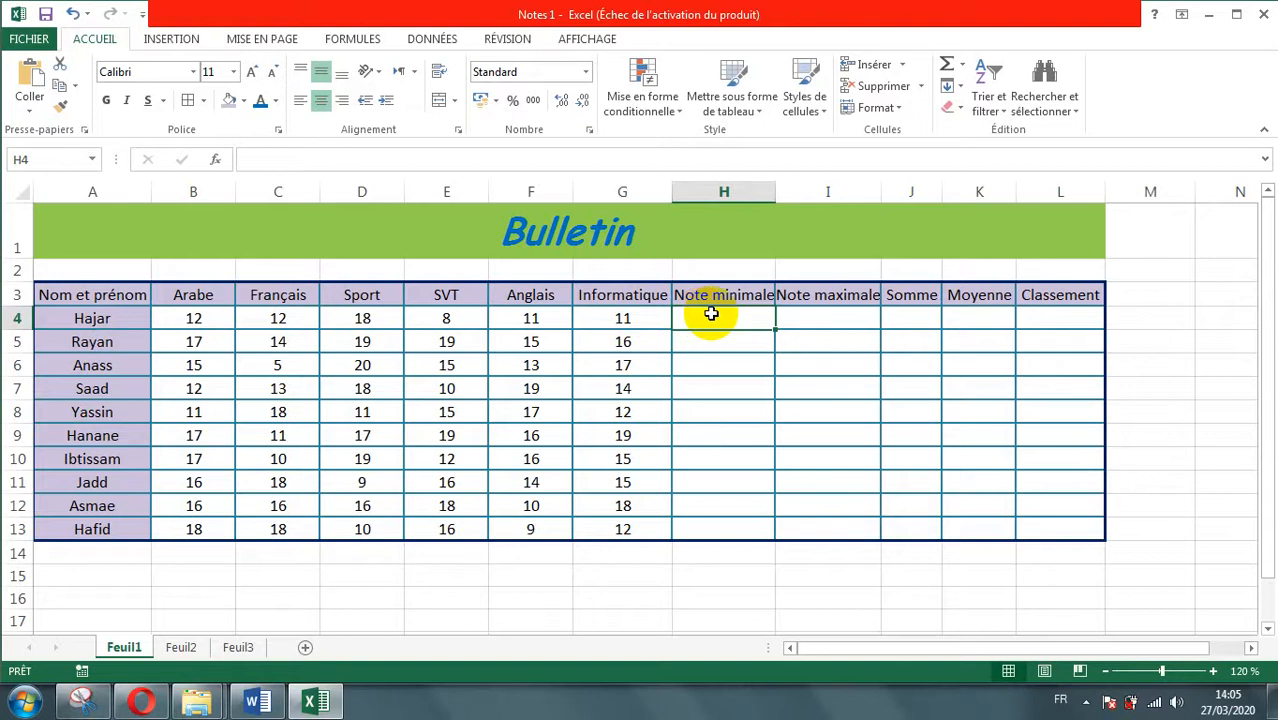
{"action": "left_click", "coordinate": [818, 315]}
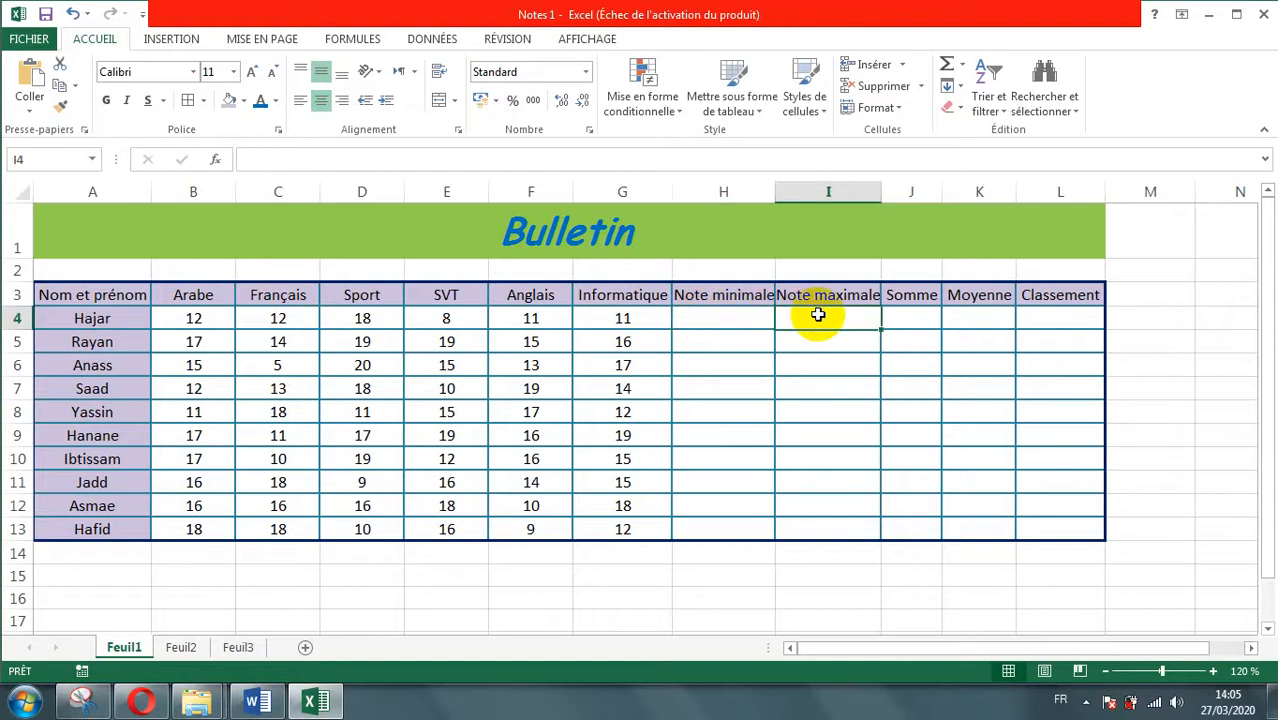
{"action": "left_click", "coordinate": [705, 320]}
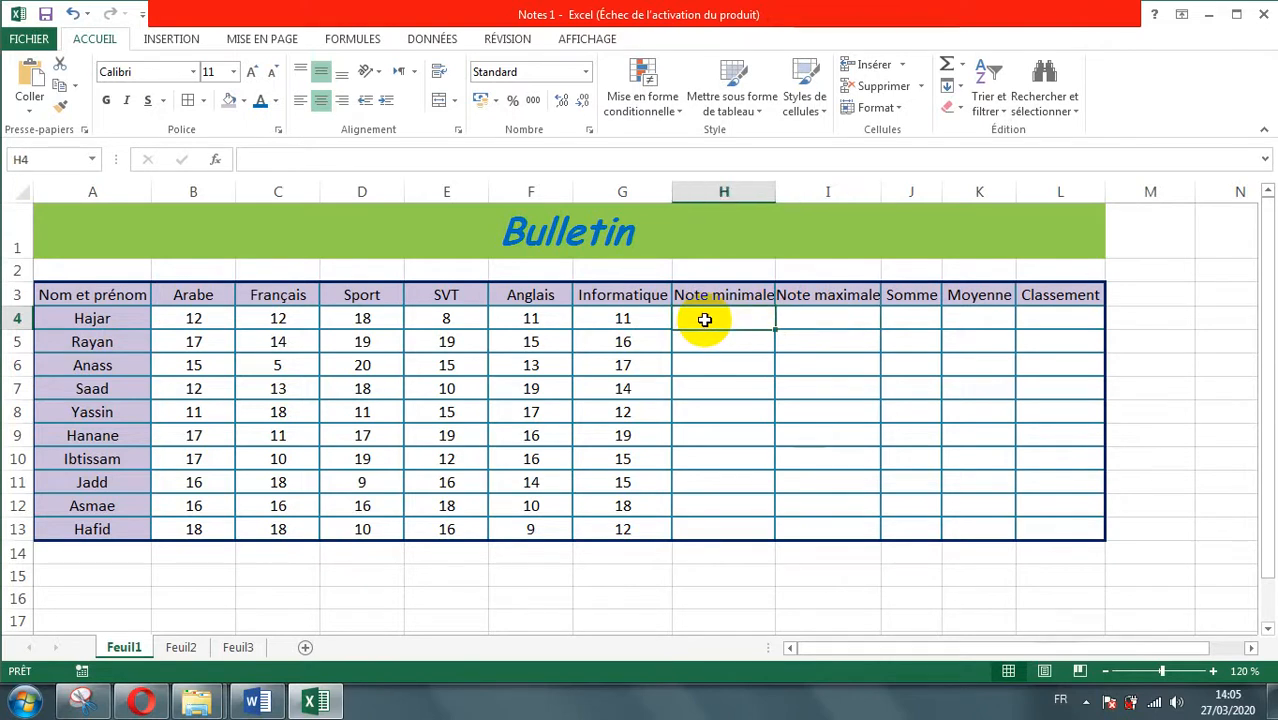
{"action": "left_click", "coordinate": [705, 320]}
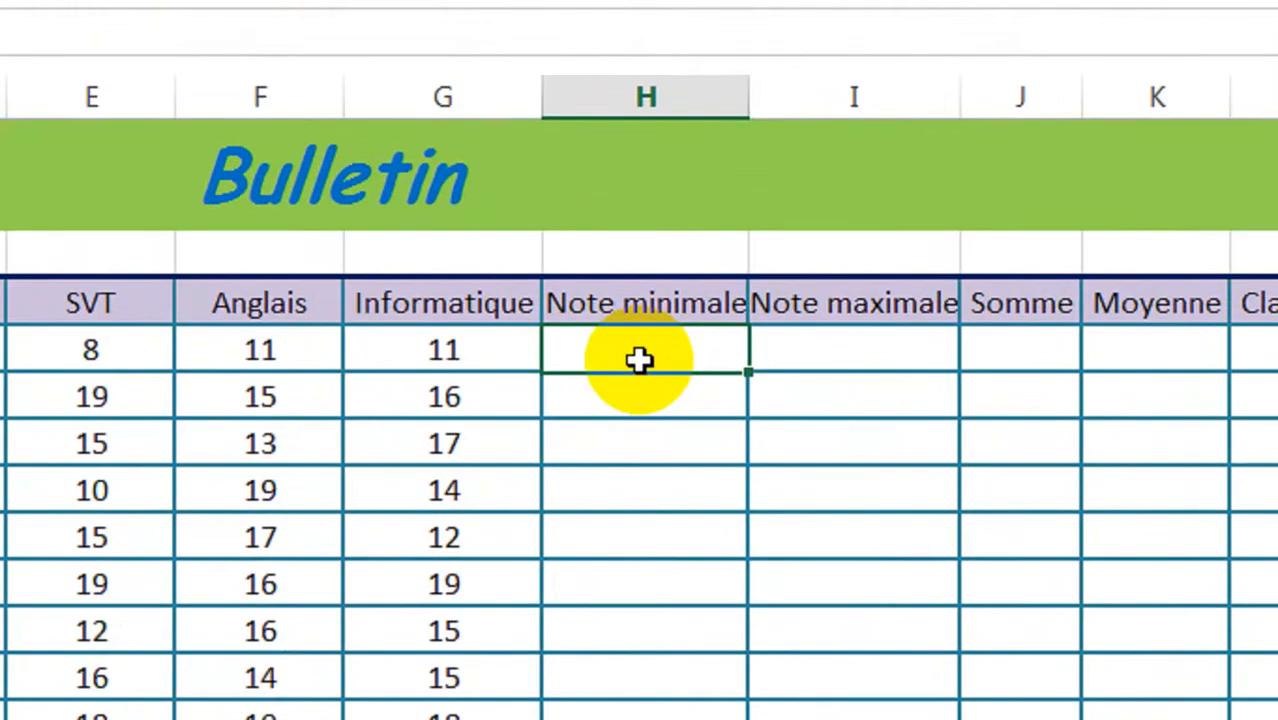
{"action": "left_click", "coordinate": [640, 360]}
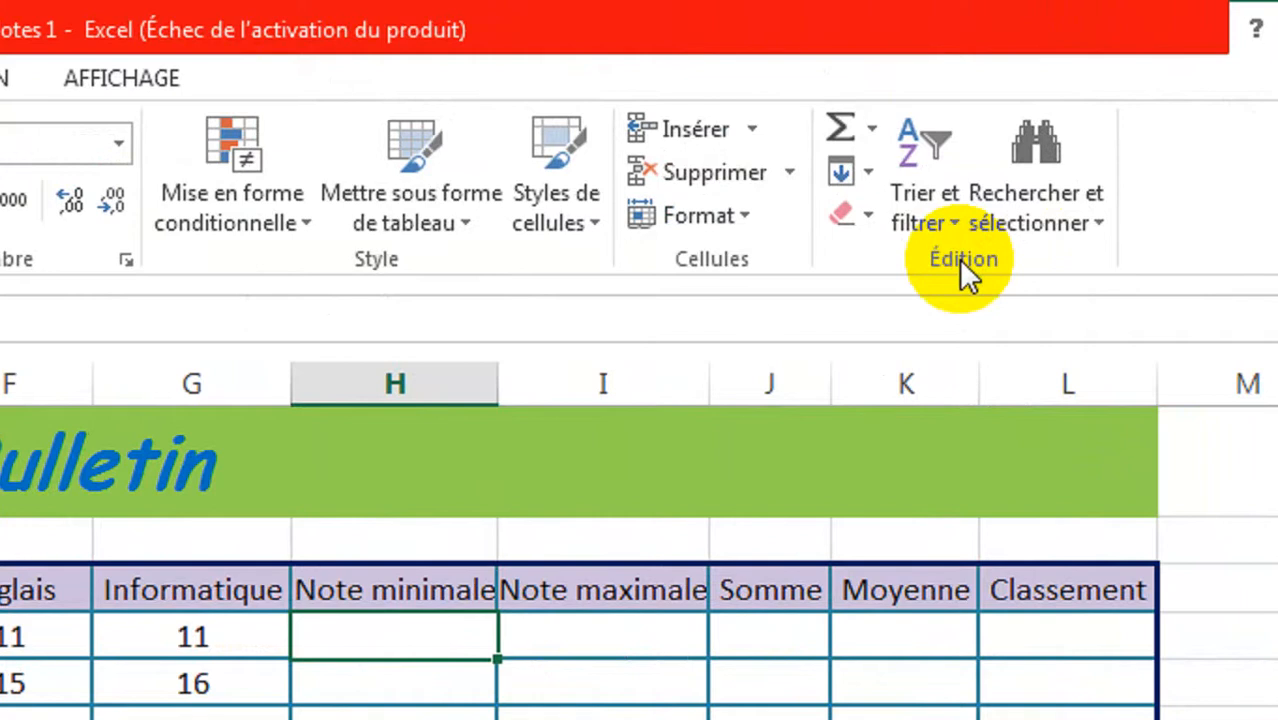
{"action": "left_click", "coordinate": [872, 138]}
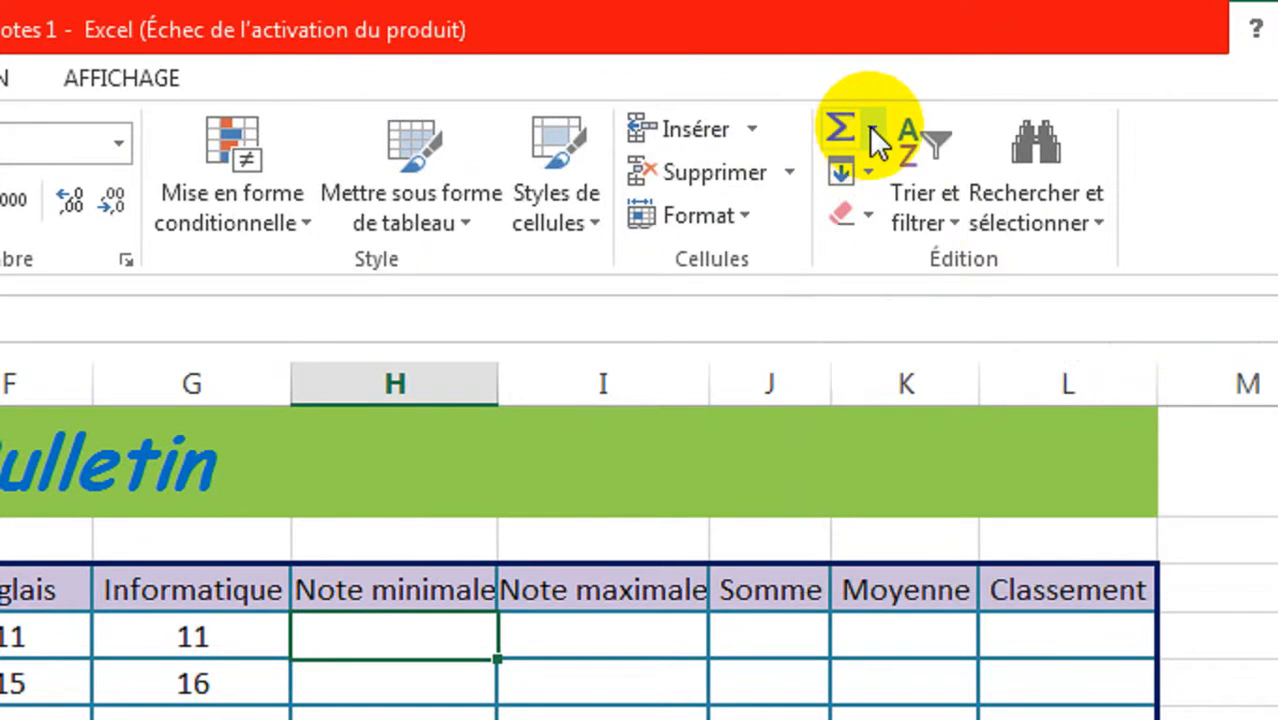
{"action": "left_click", "coordinate": [872, 138]}
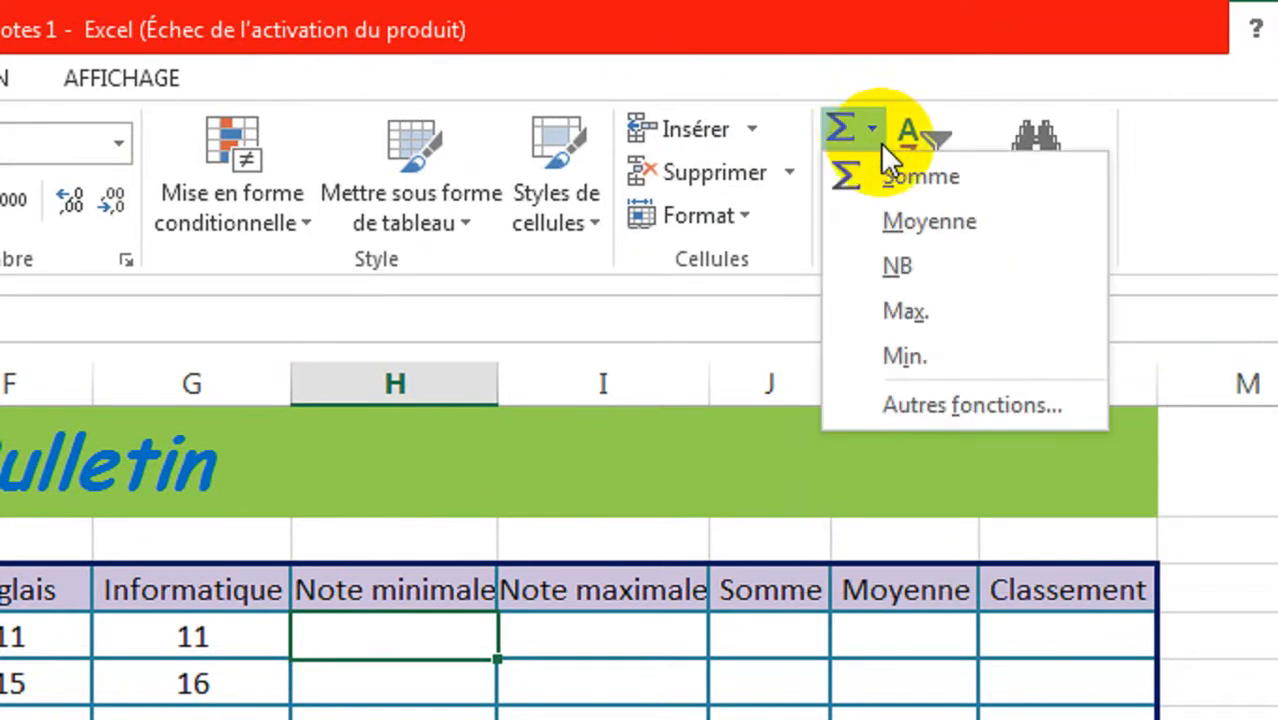
{"action": "left_click", "coordinate": [928, 352]}
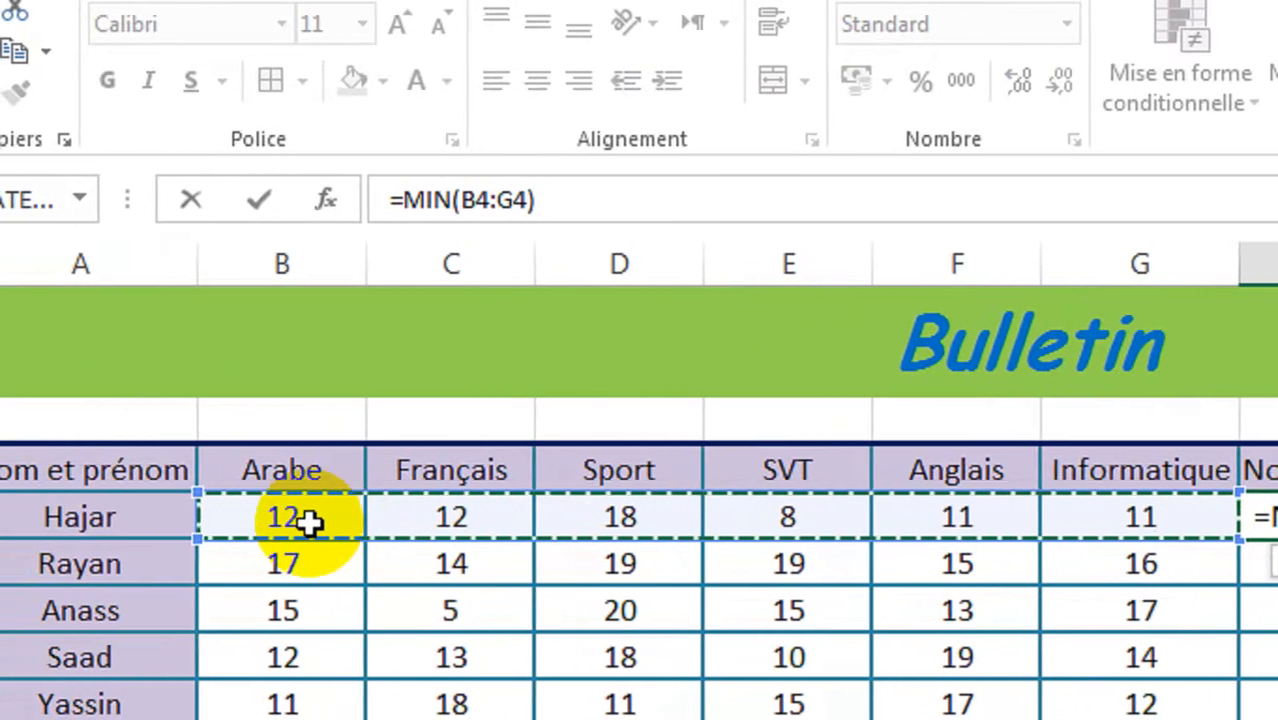
{"action": "left_click_drag", "start_coordinate": [316, 520], "coordinate": [1112, 512]}
{"action": "key", "text": "Return"}
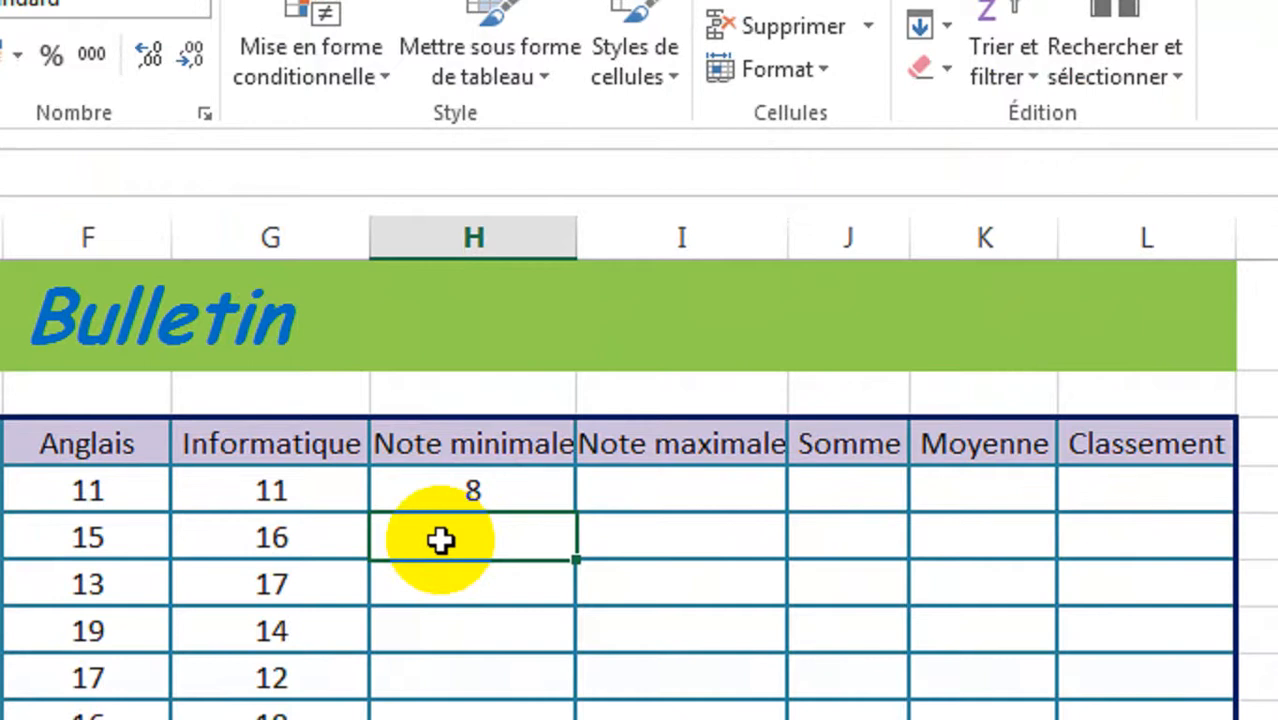
Calculate the second student's minimum grade in H5 with the formula =min(B5:G5)
{"action": "double_click", "coordinate": [441, 540]}
{"action": "type", "text": "="}
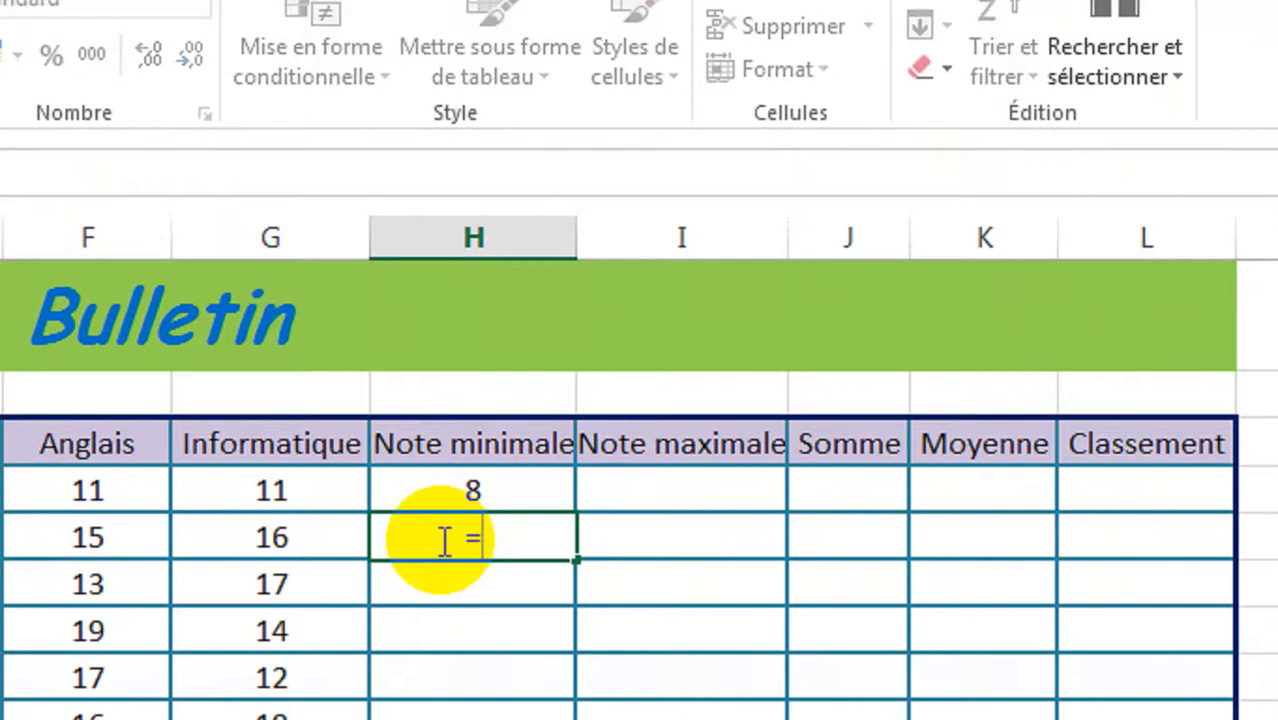
{"action": "type", "text": "min"}
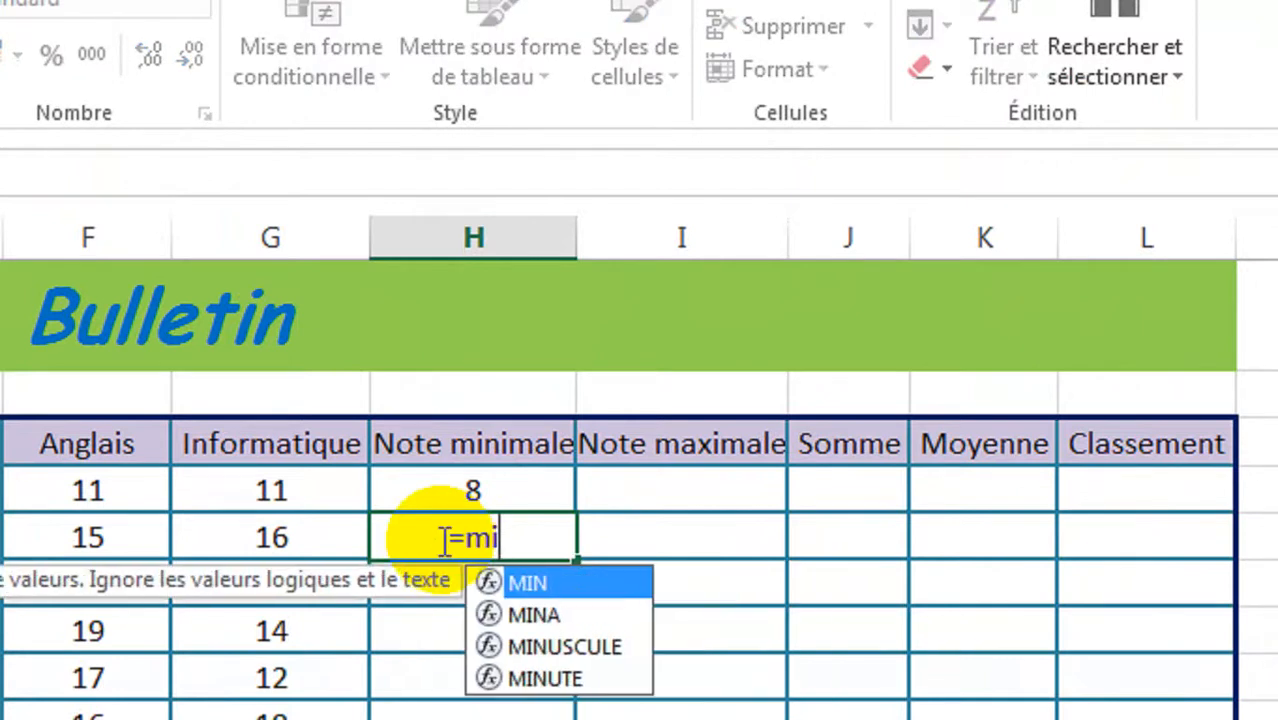
{"action": "type", "text": "("}
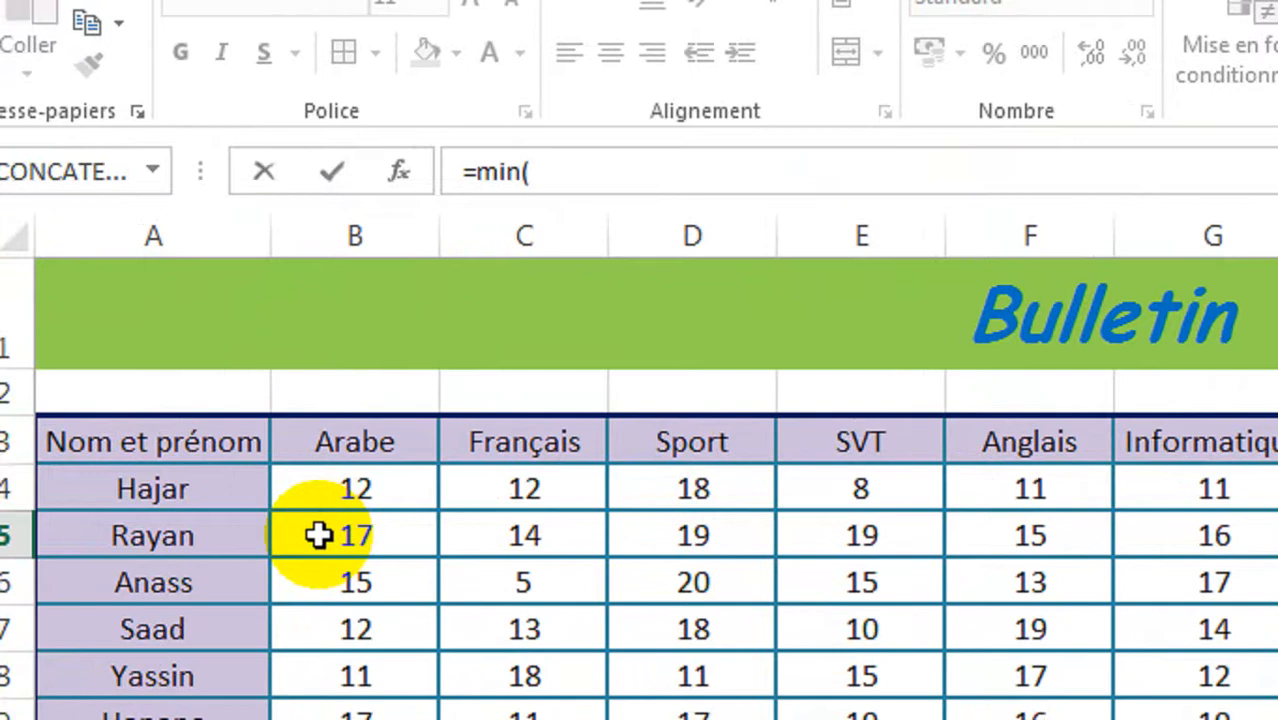
{"action": "left_click_drag", "start_coordinate": [319, 536], "coordinate": [1080, 557]}
{"action": "left_click_drag", "start_coordinate": [1005, 540], "coordinate": [959, 519]}
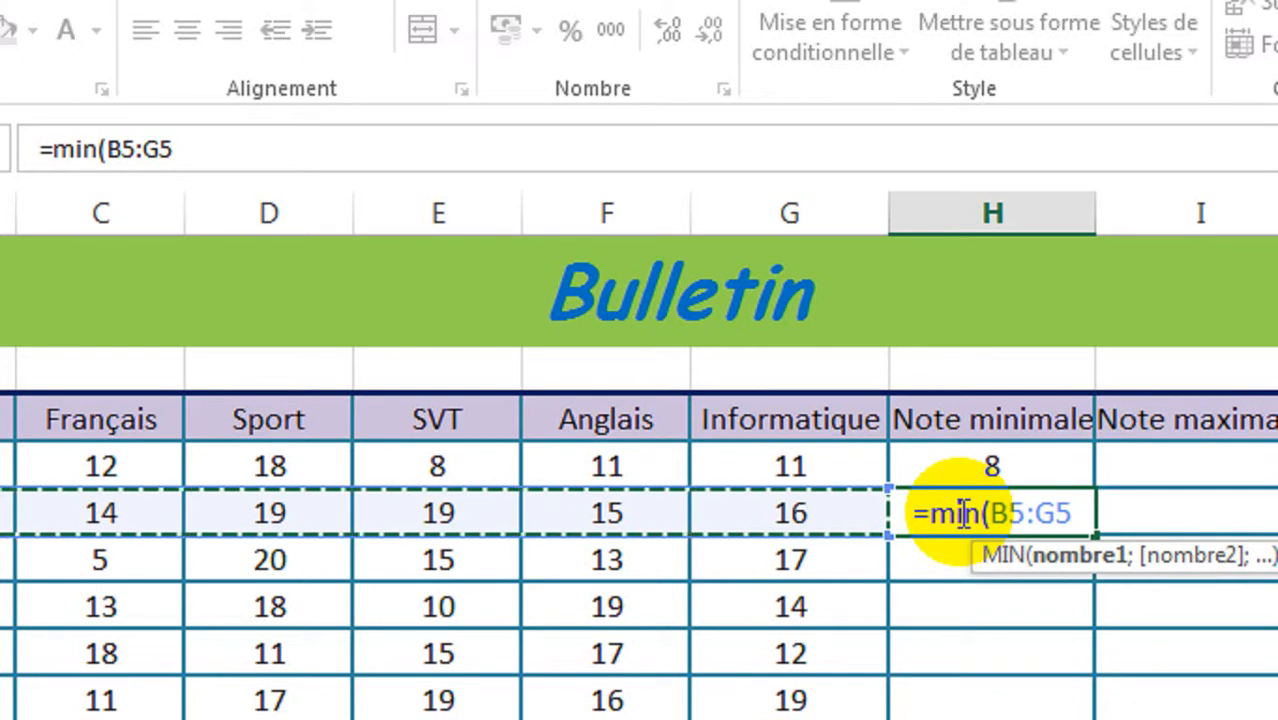
{"action": "type", "text": ")"}
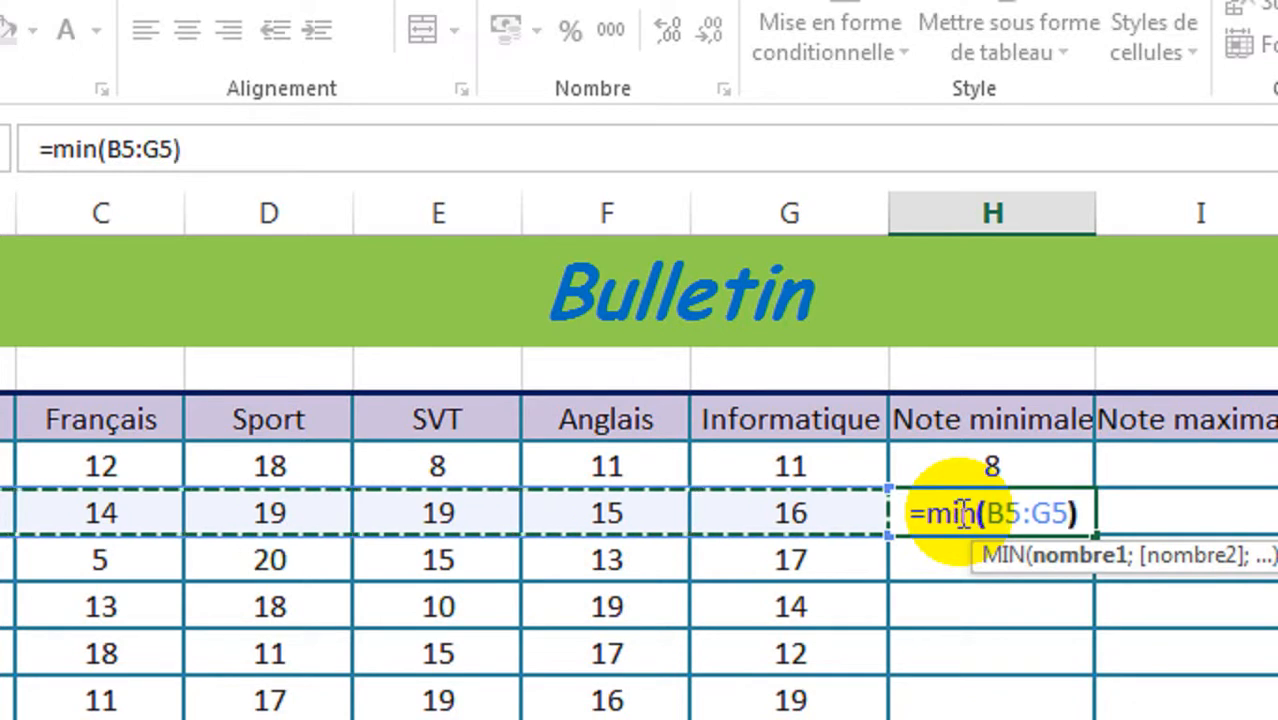
{"action": "key", "text": "Return"}
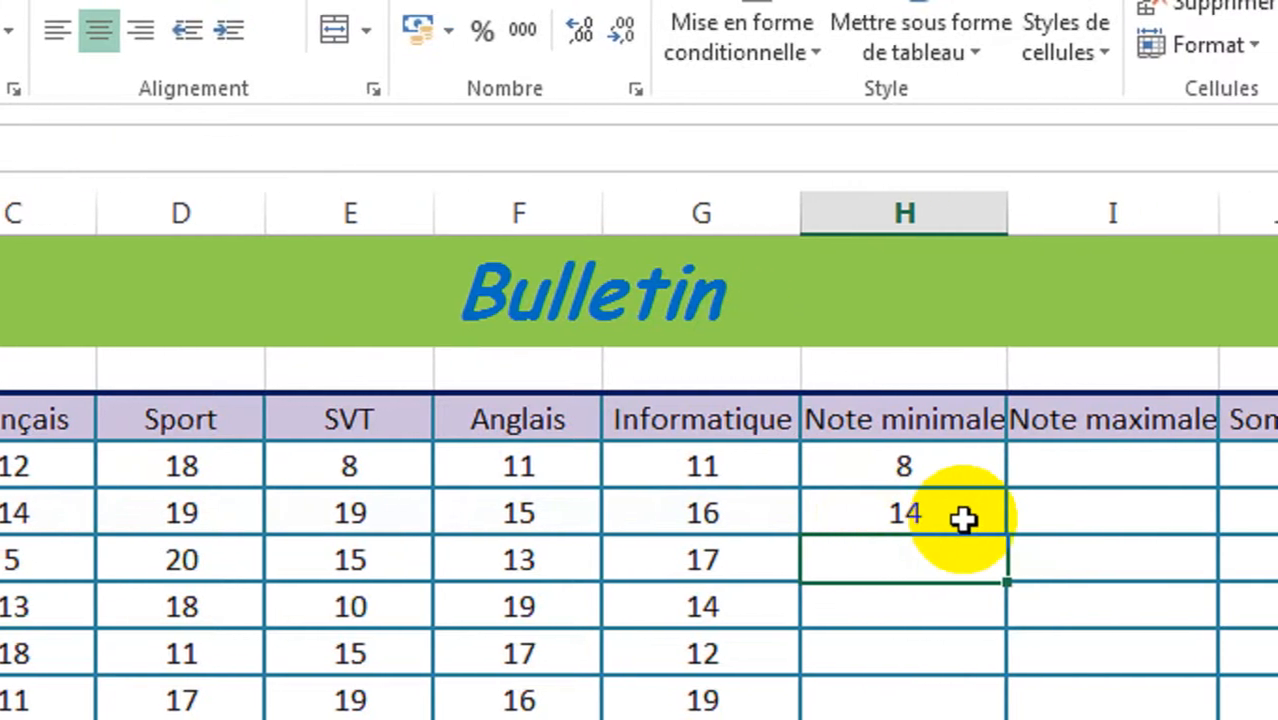
Fill the minimum grade formula from H4 down to H13 for all the students
{"action": "left_click", "coordinate": [1052, 518]}
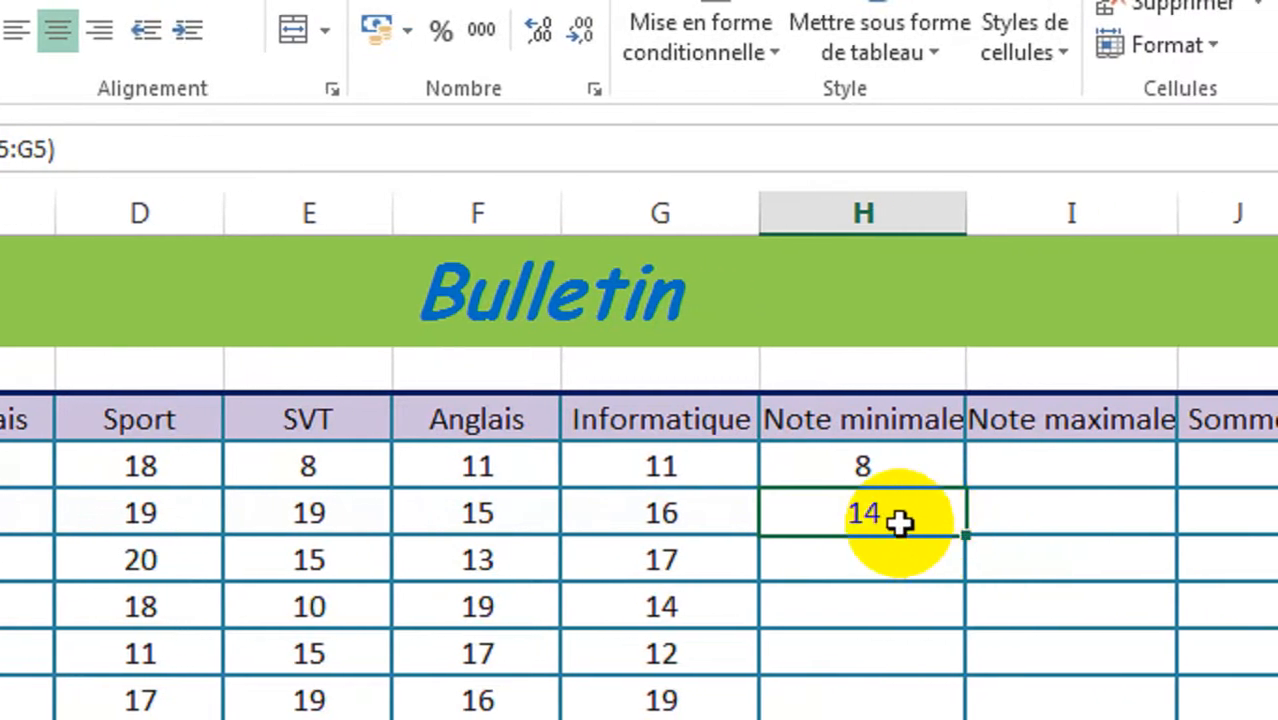
{"action": "left_click", "coordinate": [867, 469]}
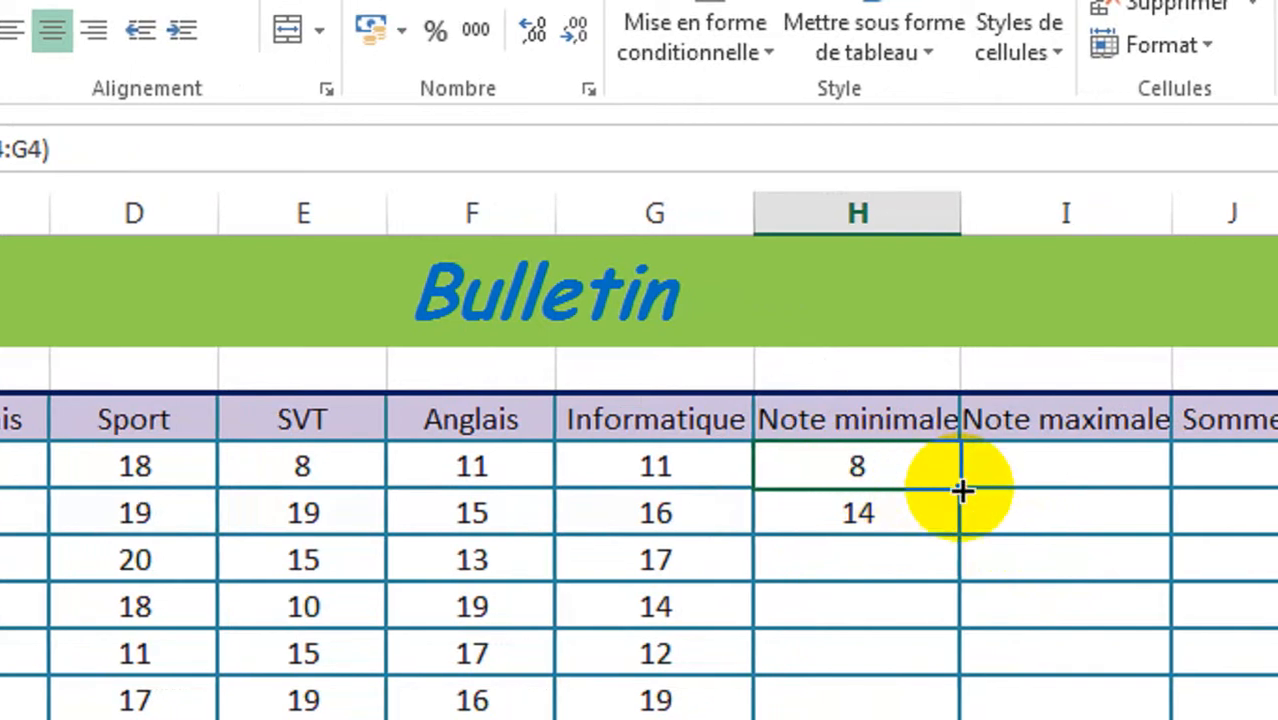
{"action": "left_click", "coordinate": [961, 491]}
{"action": "left_click_drag", "start_coordinate": [961, 491], "coordinate": [965, 719]}
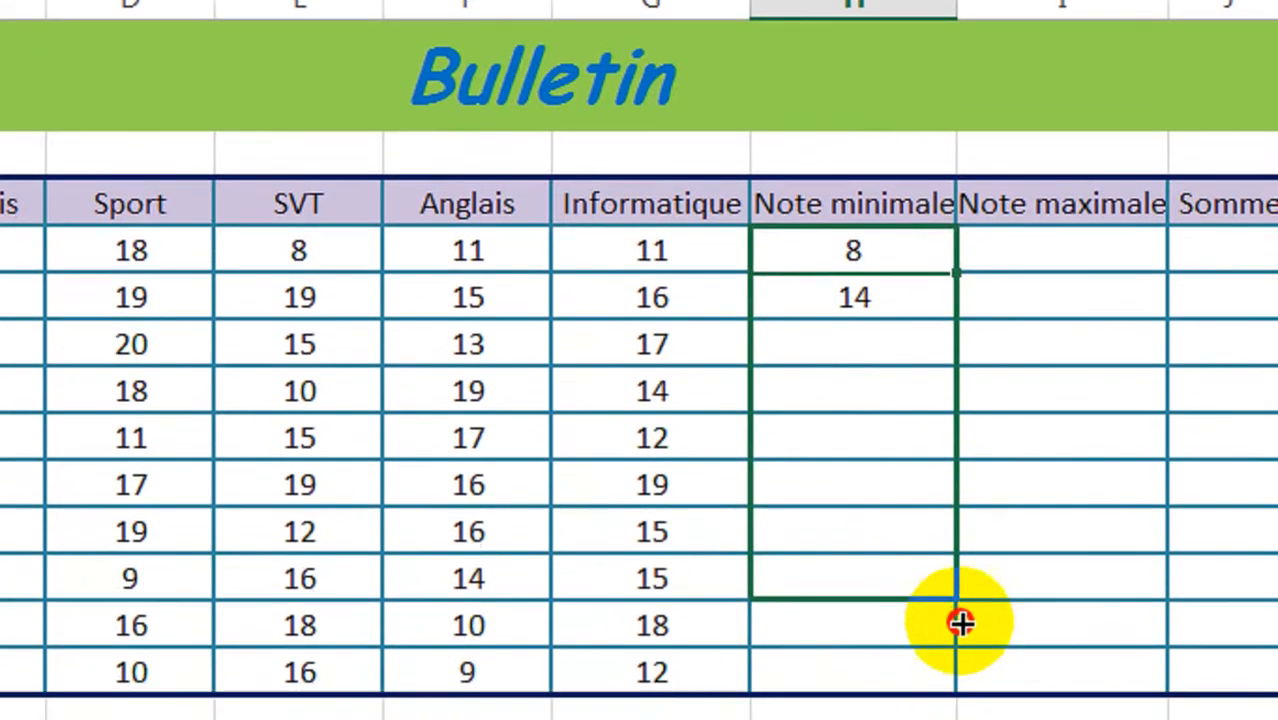
{"action": "left_click_drag", "start_coordinate": [961, 622], "coordinate": [961, 687]}
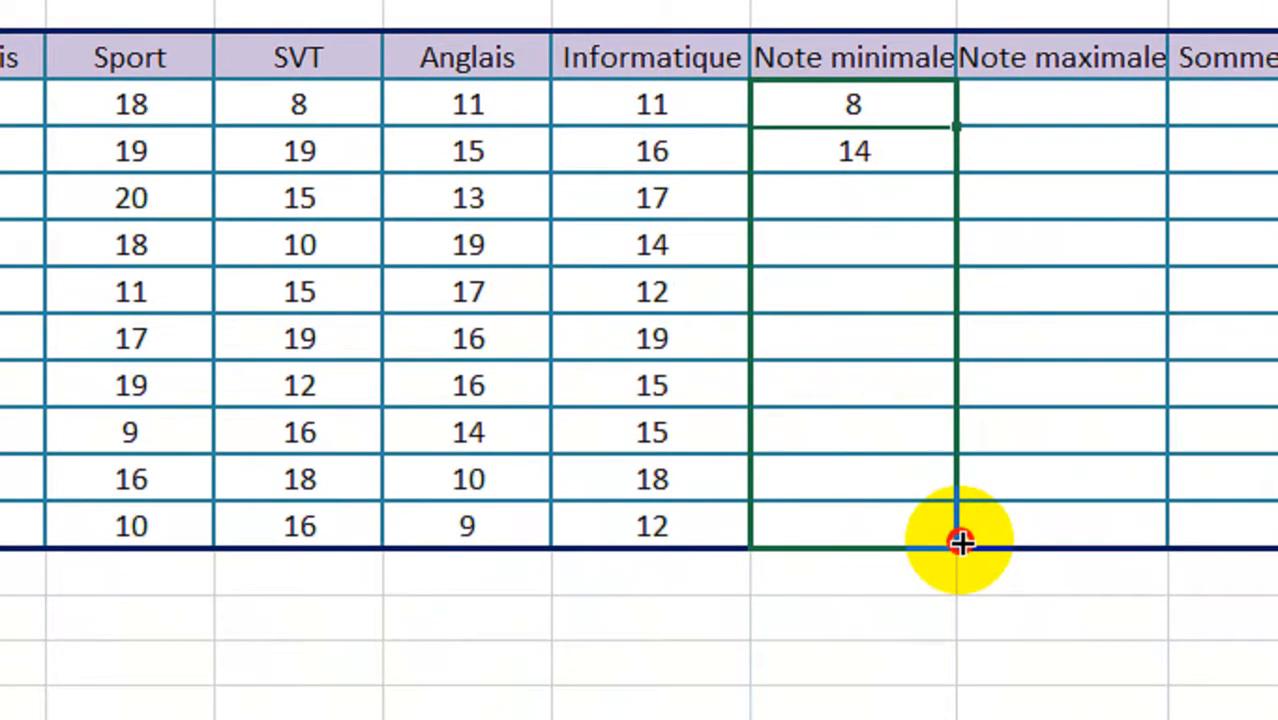
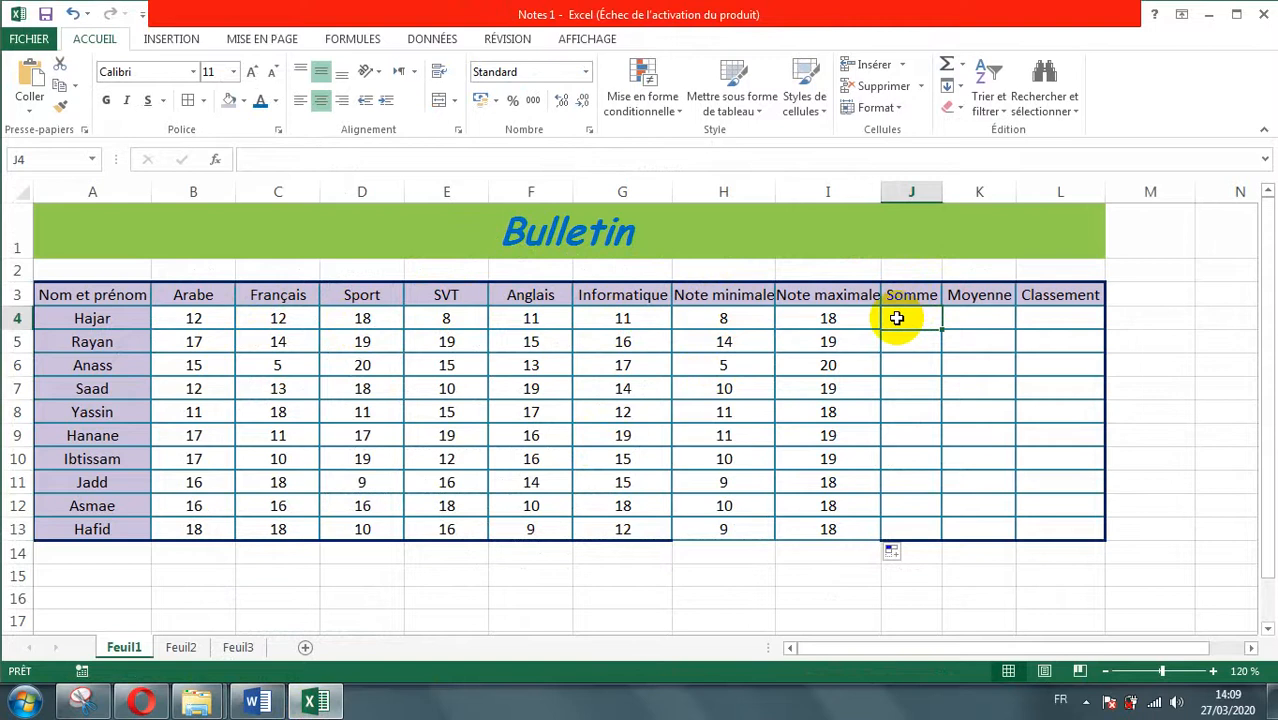
Calculate the first student's sum of grades in J4 with the formula =somme(B4:G4)
{"action": "left_click", "coordinate": [965, 316]}
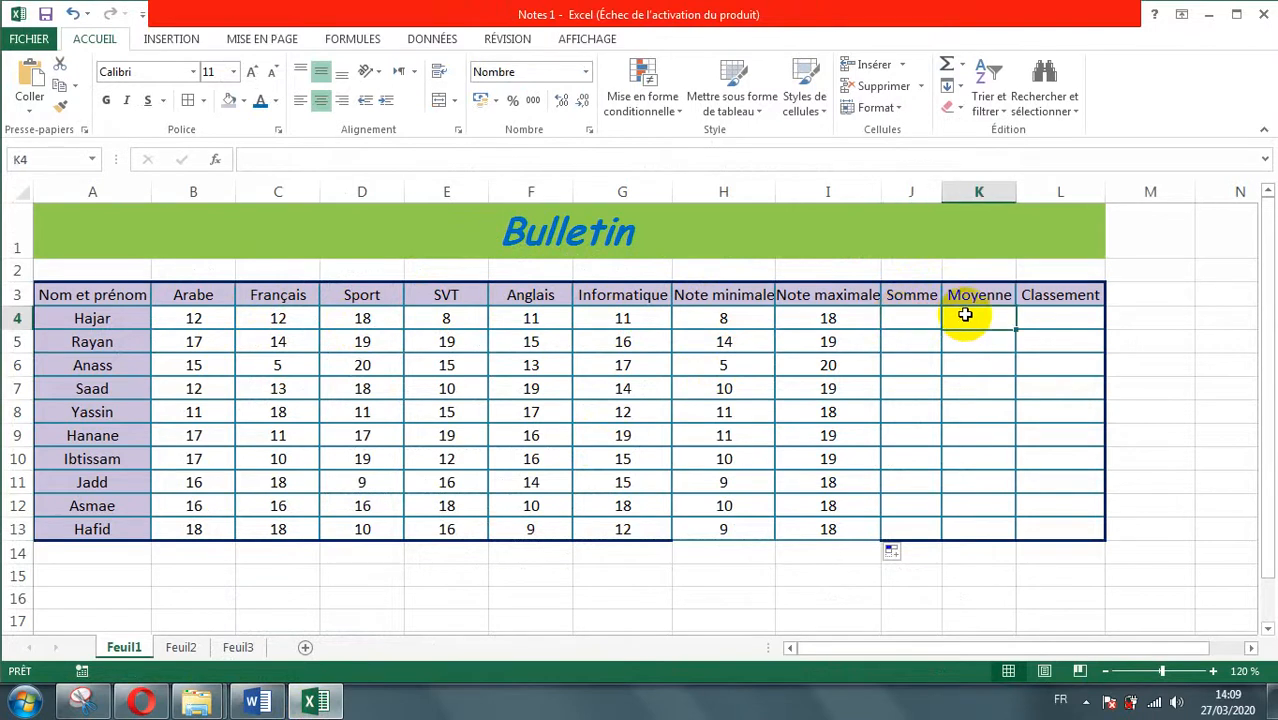
{"action": "left_click", "coordinate": [910, 320]}
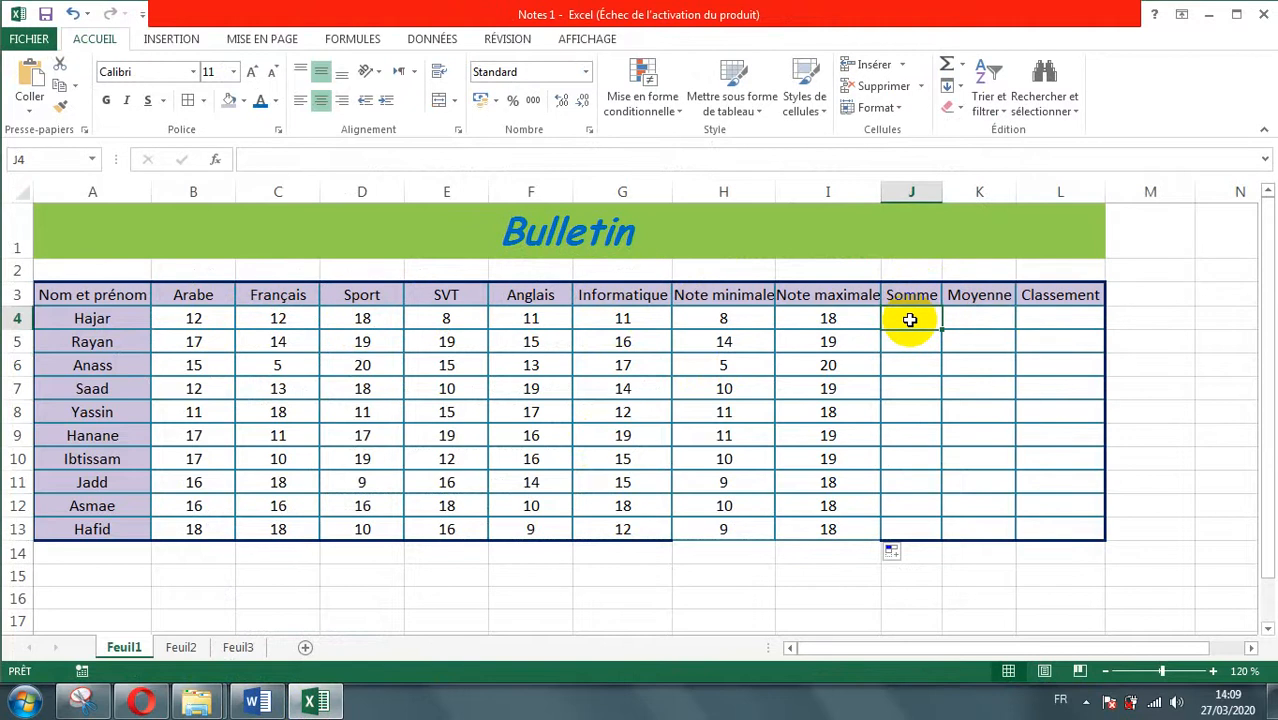
{"action": "type", "text": "="}
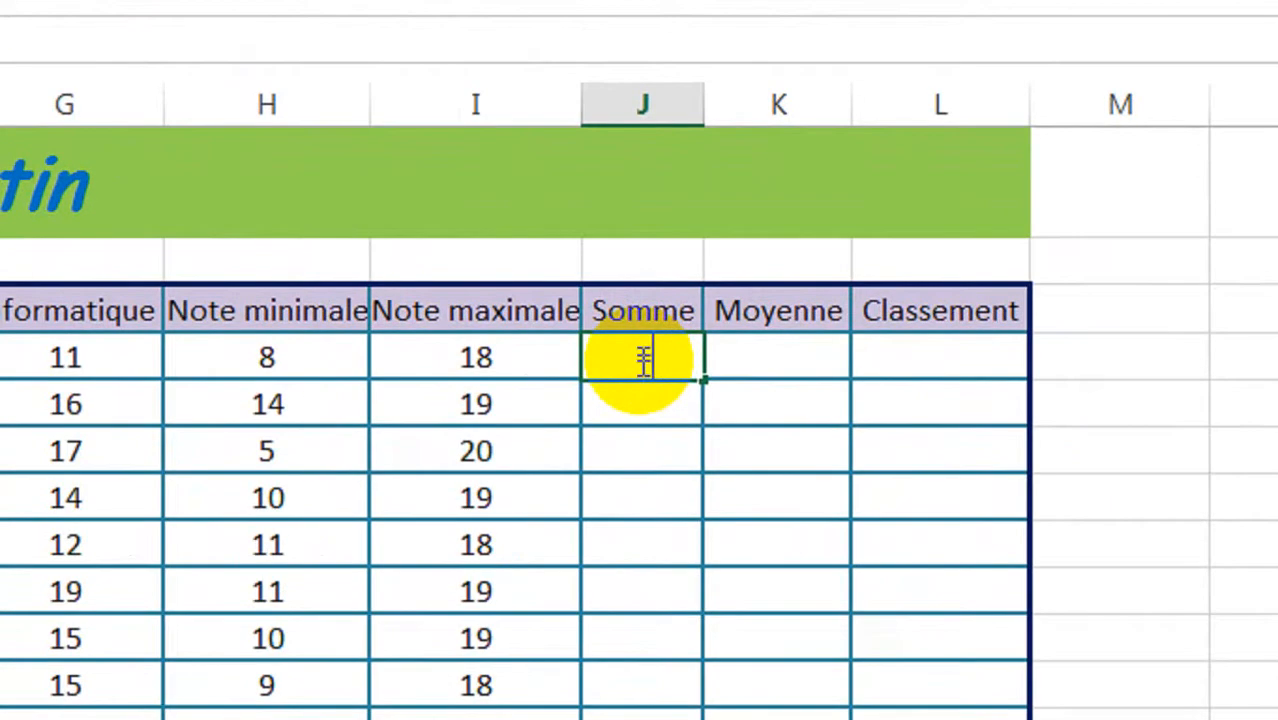
{"action": "type", "text": "=somme"}
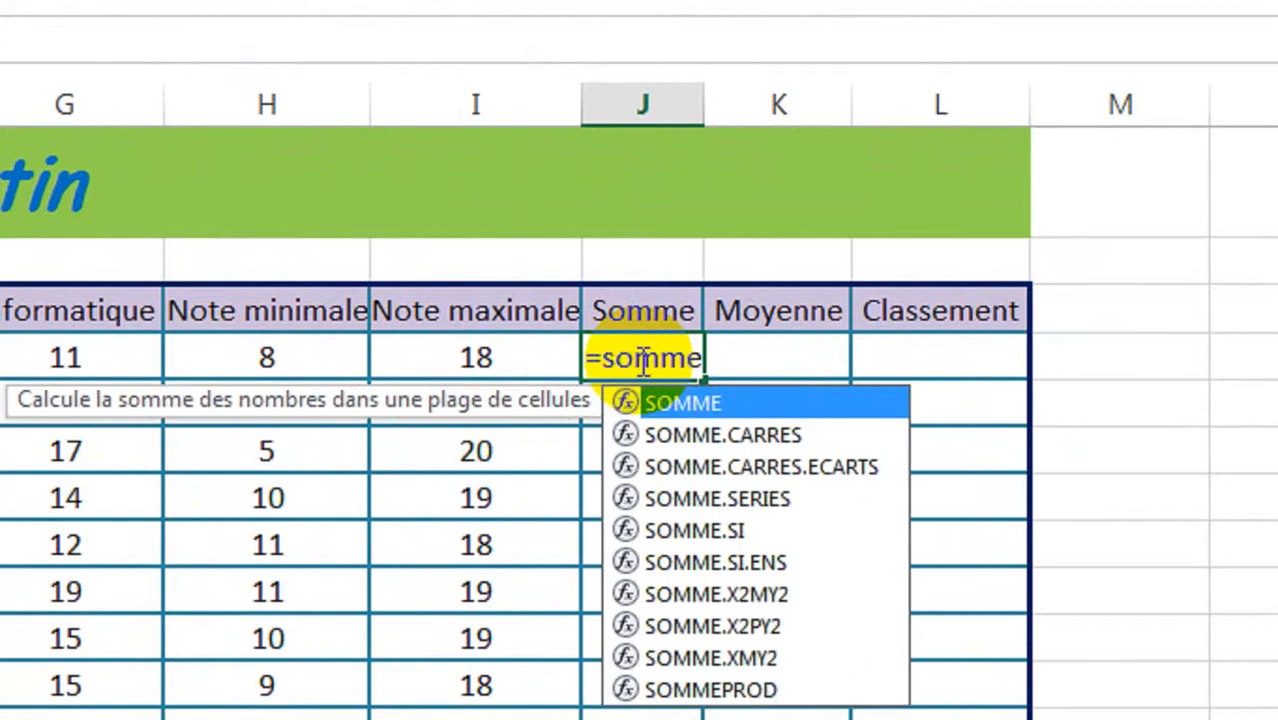
{"action": "type", "text": "("}
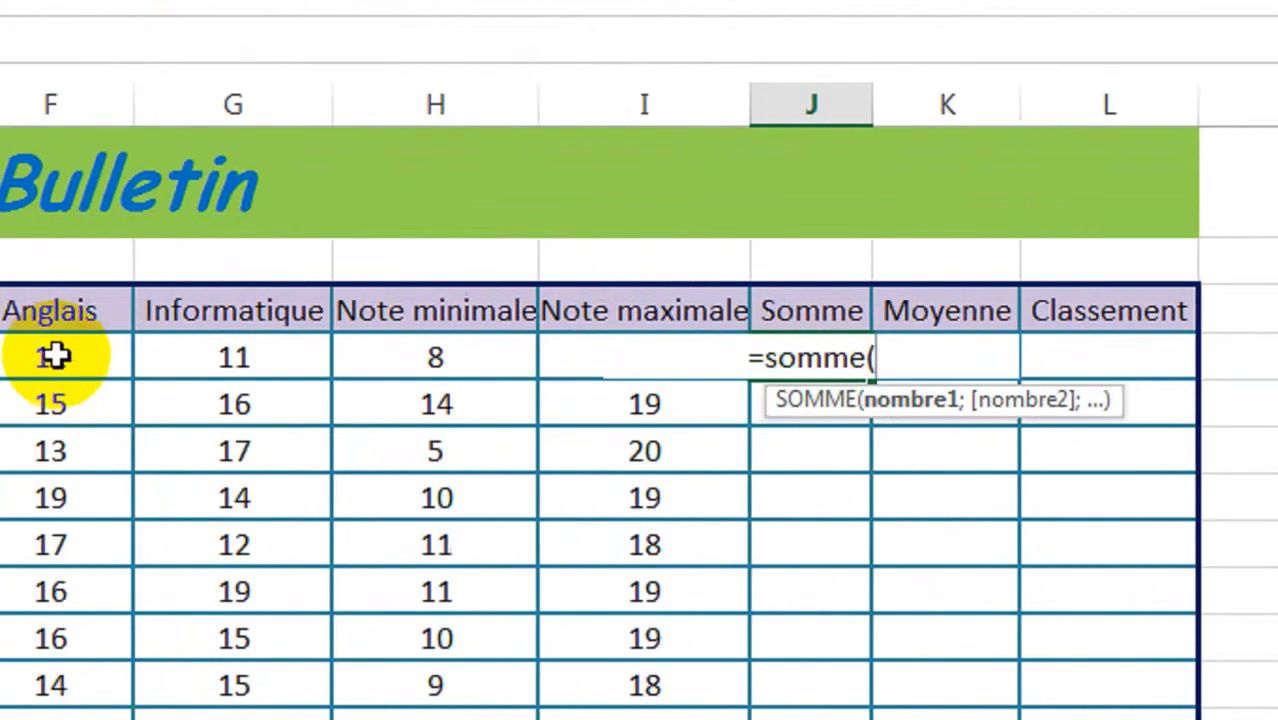
{"action": "left_click_drag", "start_coordinate": [291, 359], "coordinate": [1104, 352]}
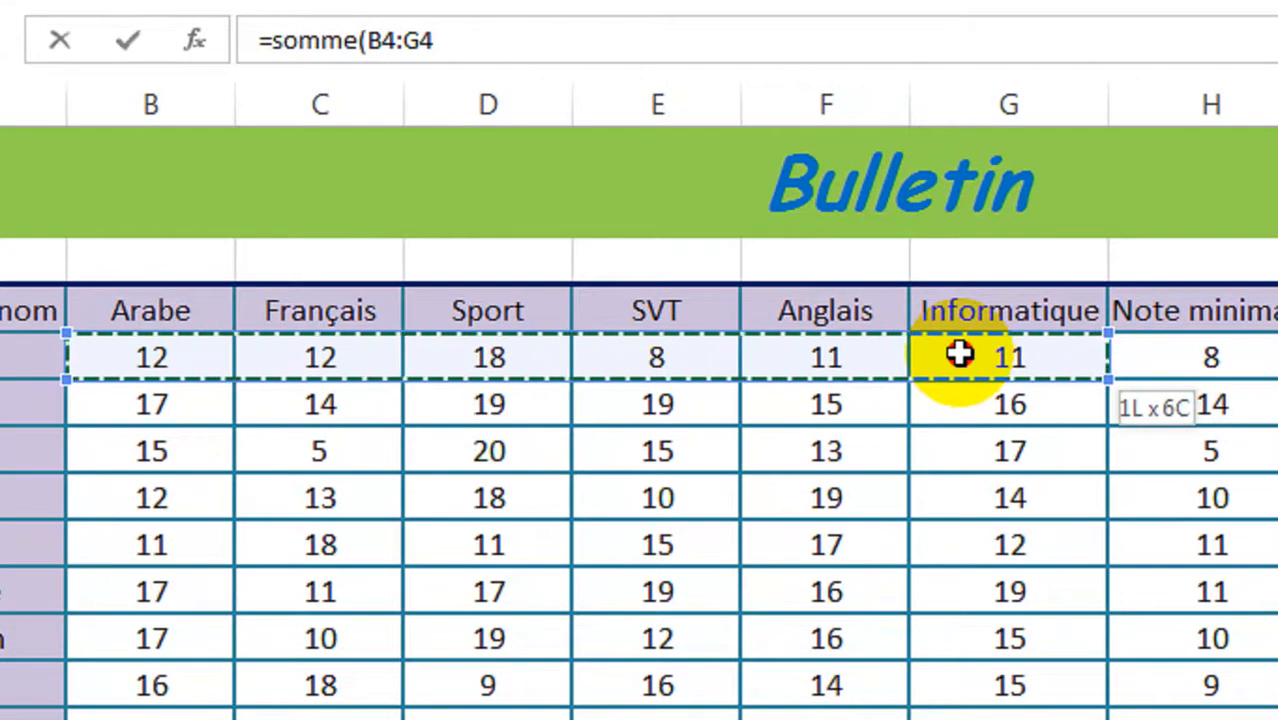
{"action": "left_click_drag", "start_coordinate": [960, 353], "coordinate": [961, 351]}
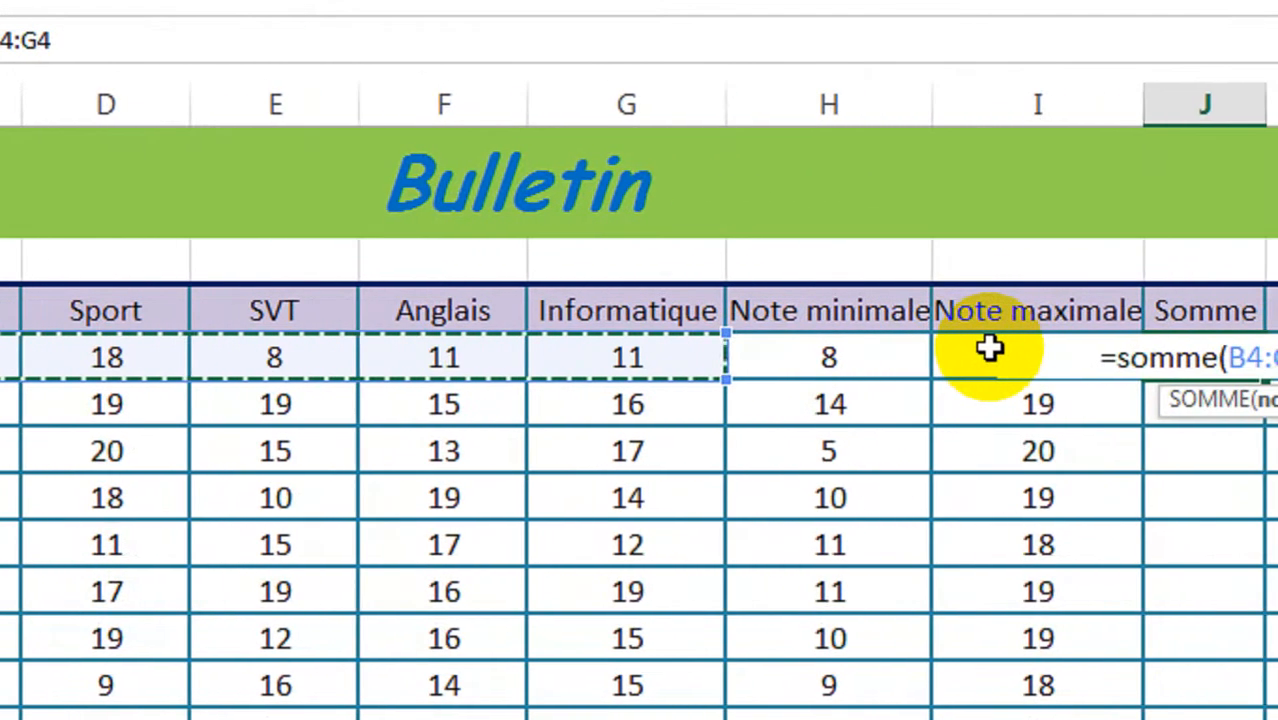
{"action": "type", "text": ")"}
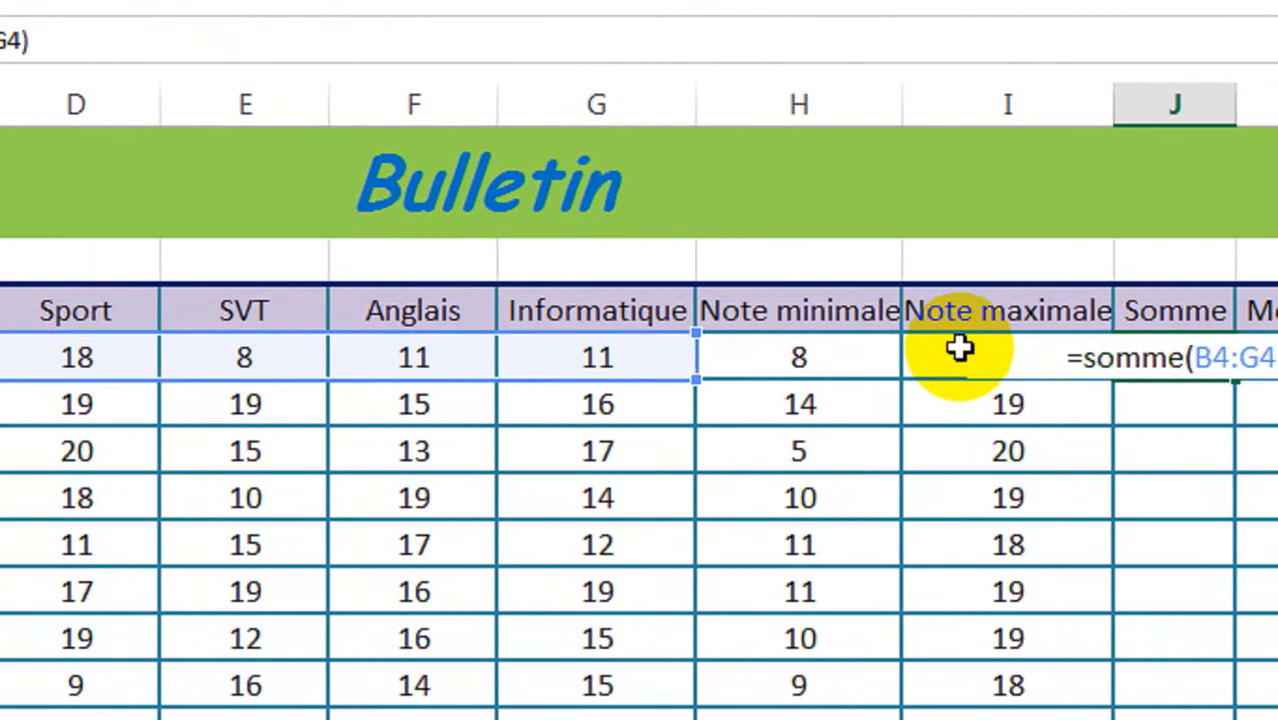
{"action": "key", "text": "Return"}
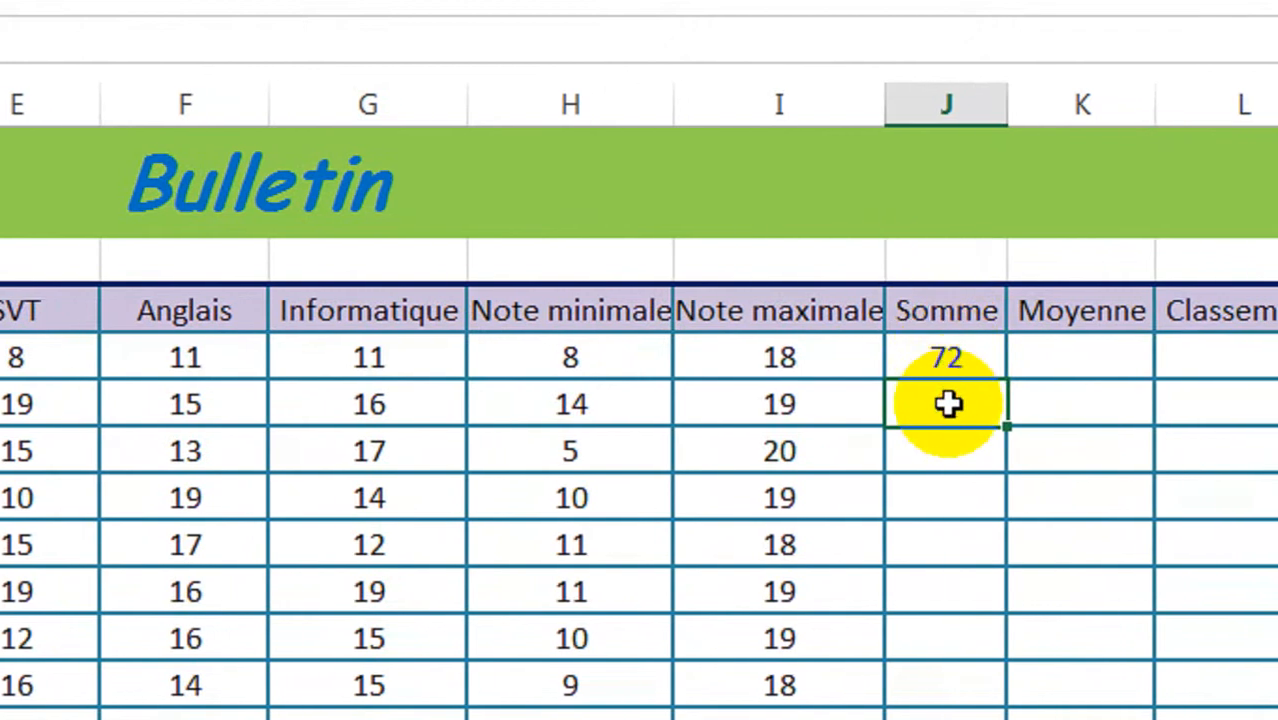
Calculate the second student's sum of grades in J5 with the formula =somme(B5:G5)
{"action": "type", "text": "=somme("}
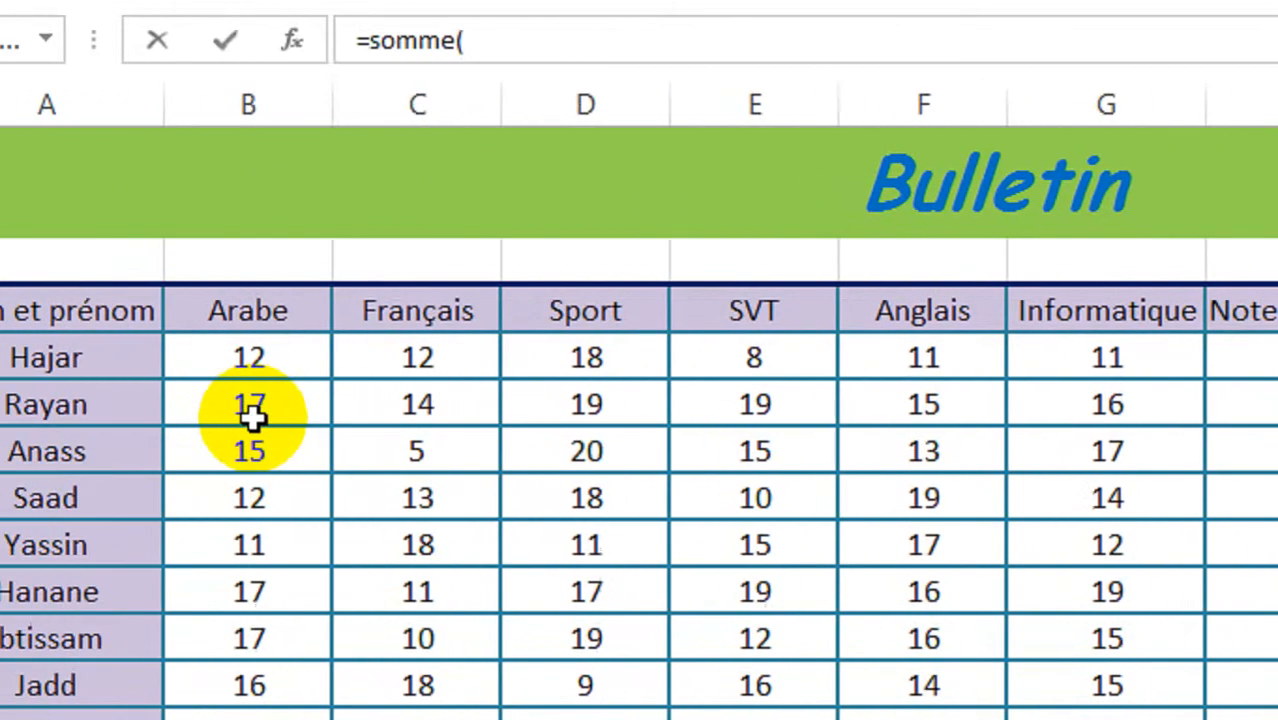
{"action": "left_click", "coordinate": [292, 410]}
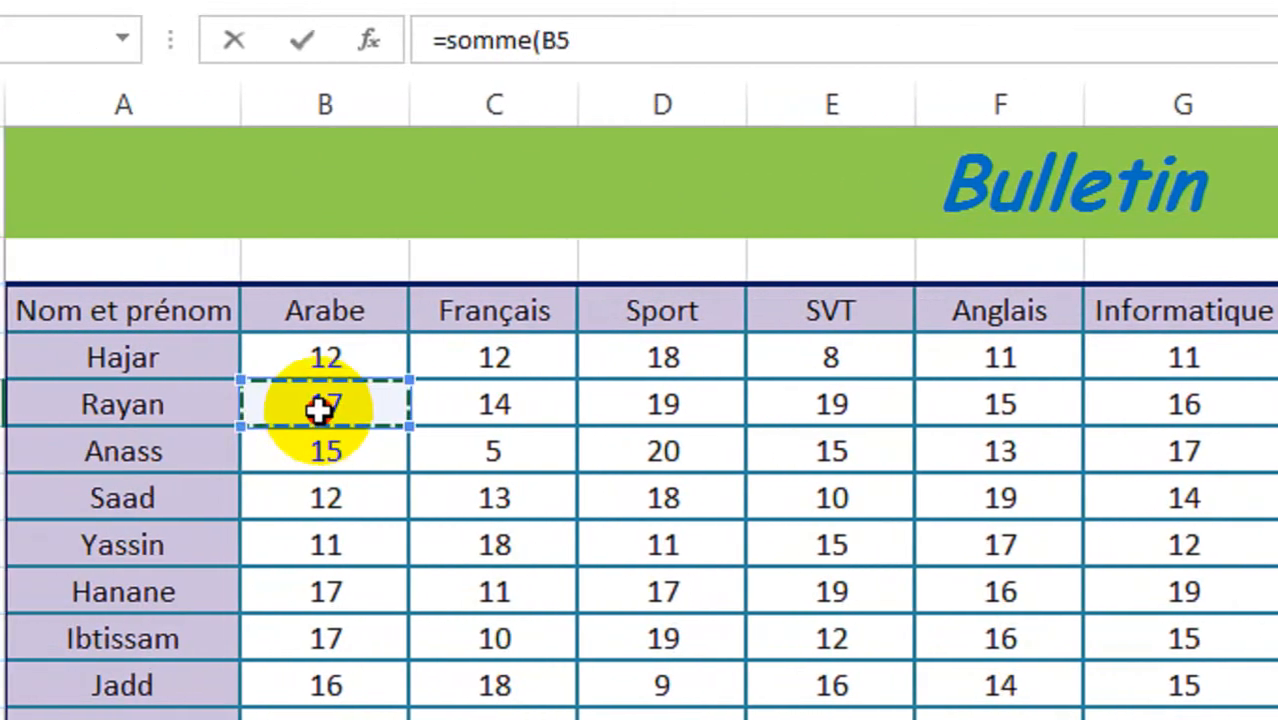
{"action": "left_click_drag", "start_coordinate": [557, 414], "coordinate": [1110, 410]}
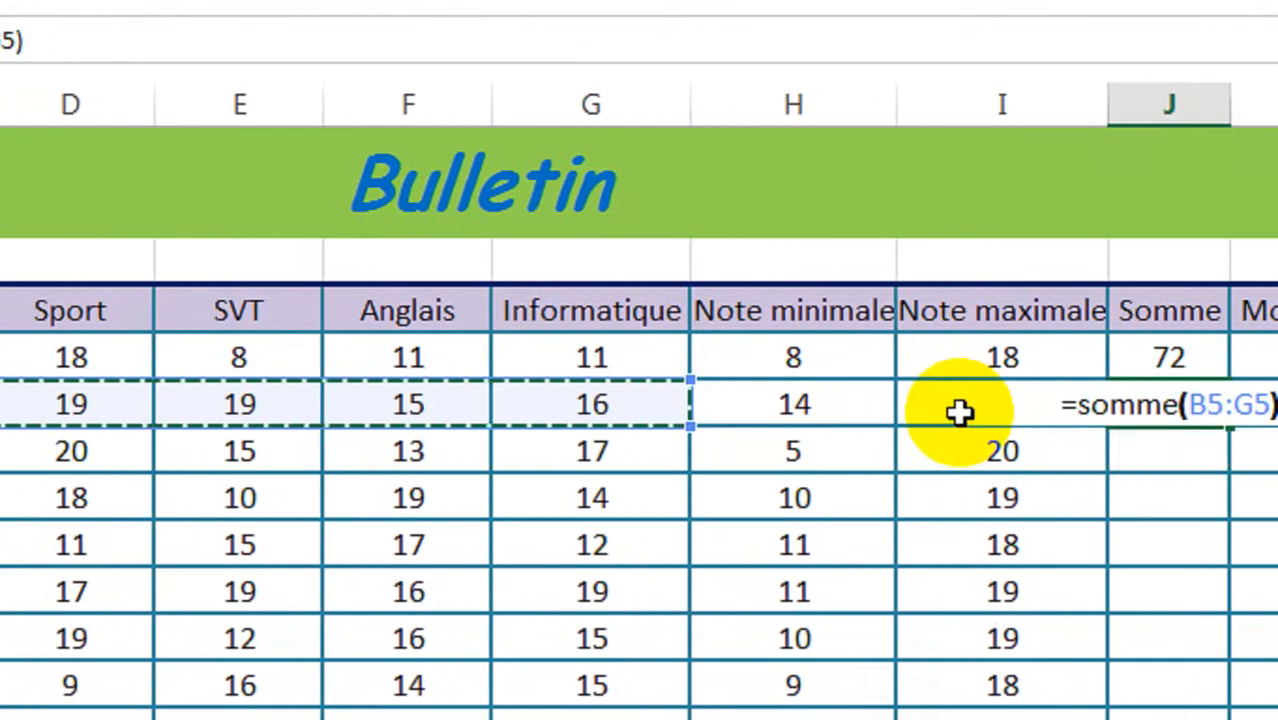
{"action": "key", "text": "Return"}
Fill the sum formula from J5 down to J13 for the remaining students, and deselect the filled range
{"action": "left_click", "coordinate": [1068, 405]}
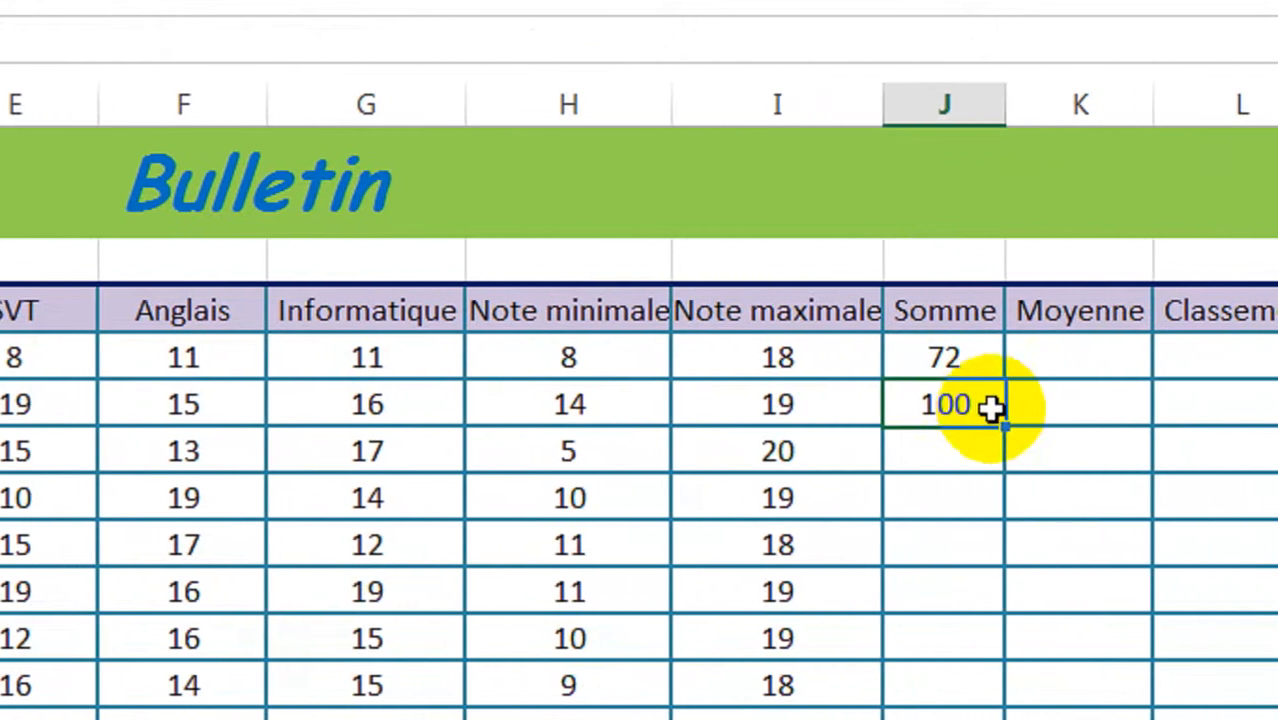
{"action": "left_click_drag", "start_coordinate": [960, 430], "coordinate": [957, 719]}
{"action": "left_click_drag", "start_coordinate": [956, 593], "coordinate": [953, 611]}
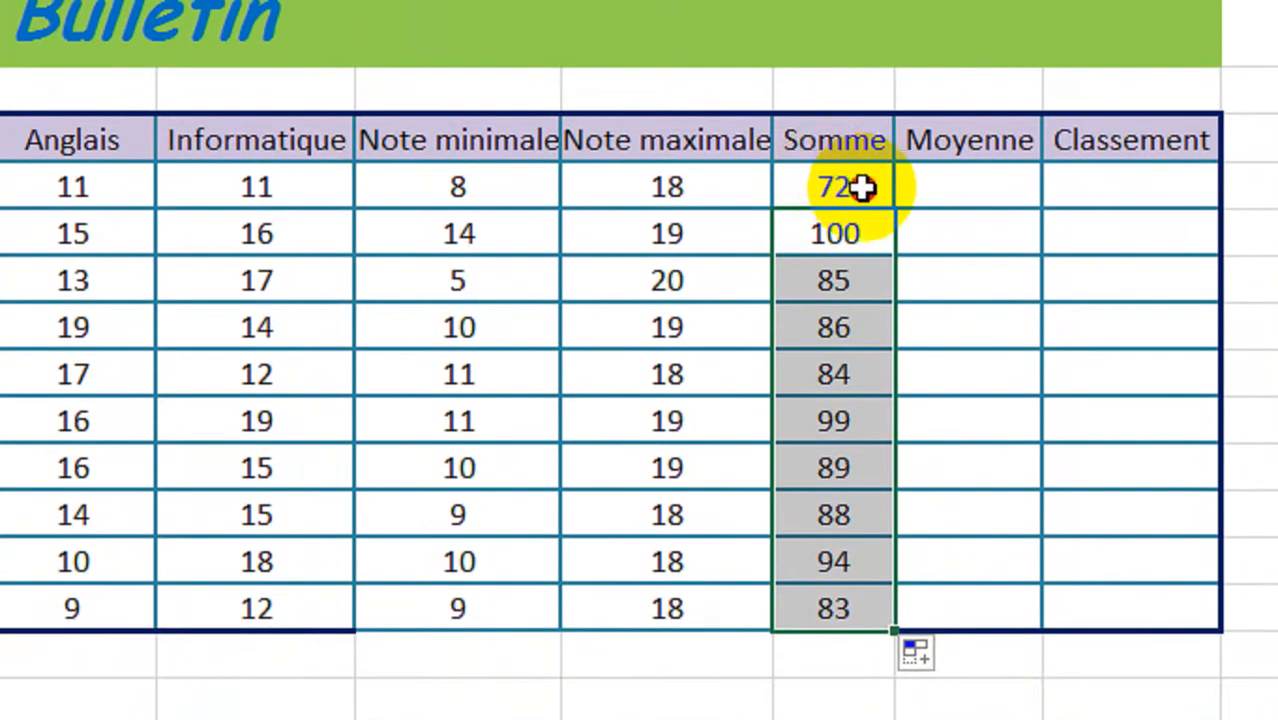
{"action": "left_click", "coordinate": [866, 136]}
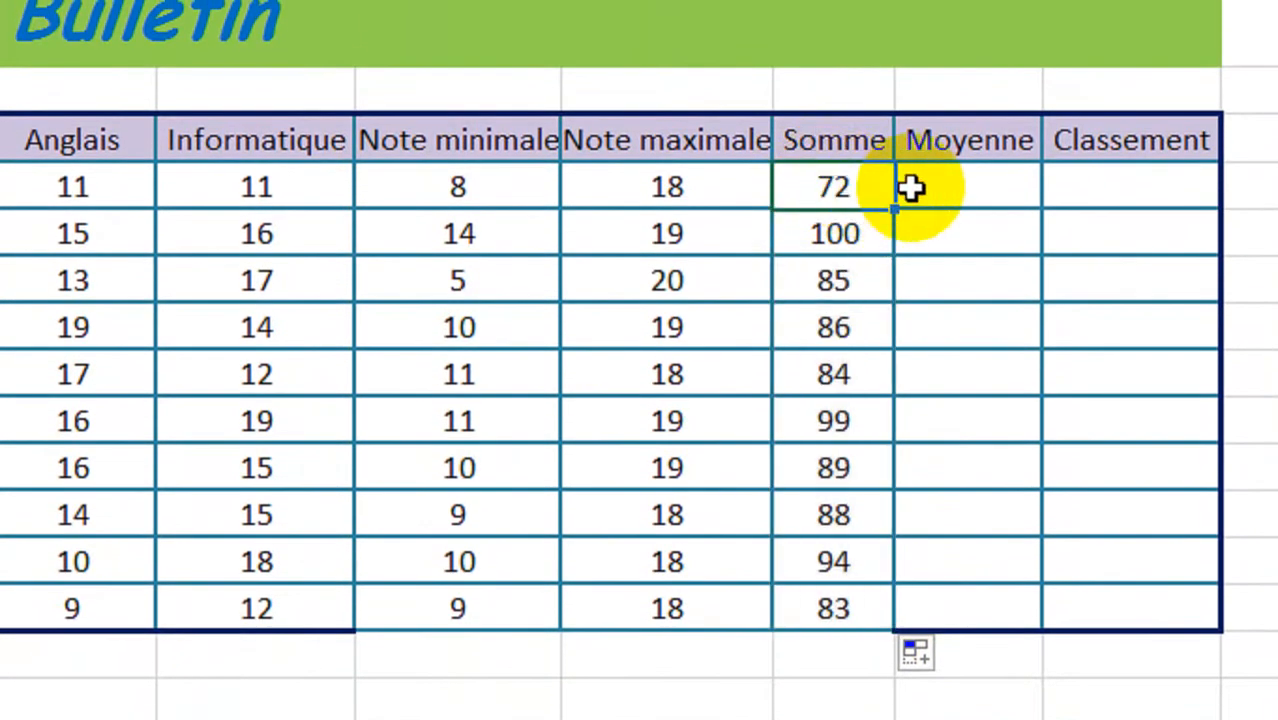
Calculate the first student's average grade in K4 with the formula =moyenne(B4:G4)
{"action": "left_click", "coordinate": [933, 189]}
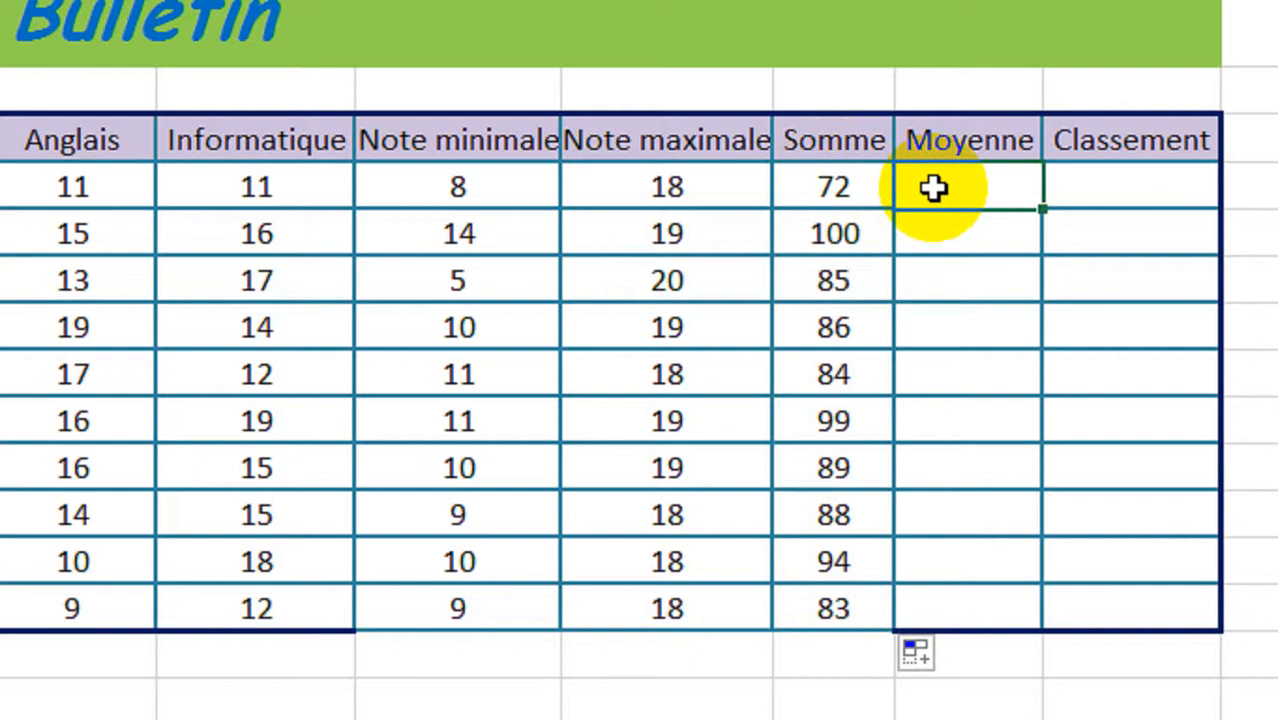
{"action": "type", "text": "="}
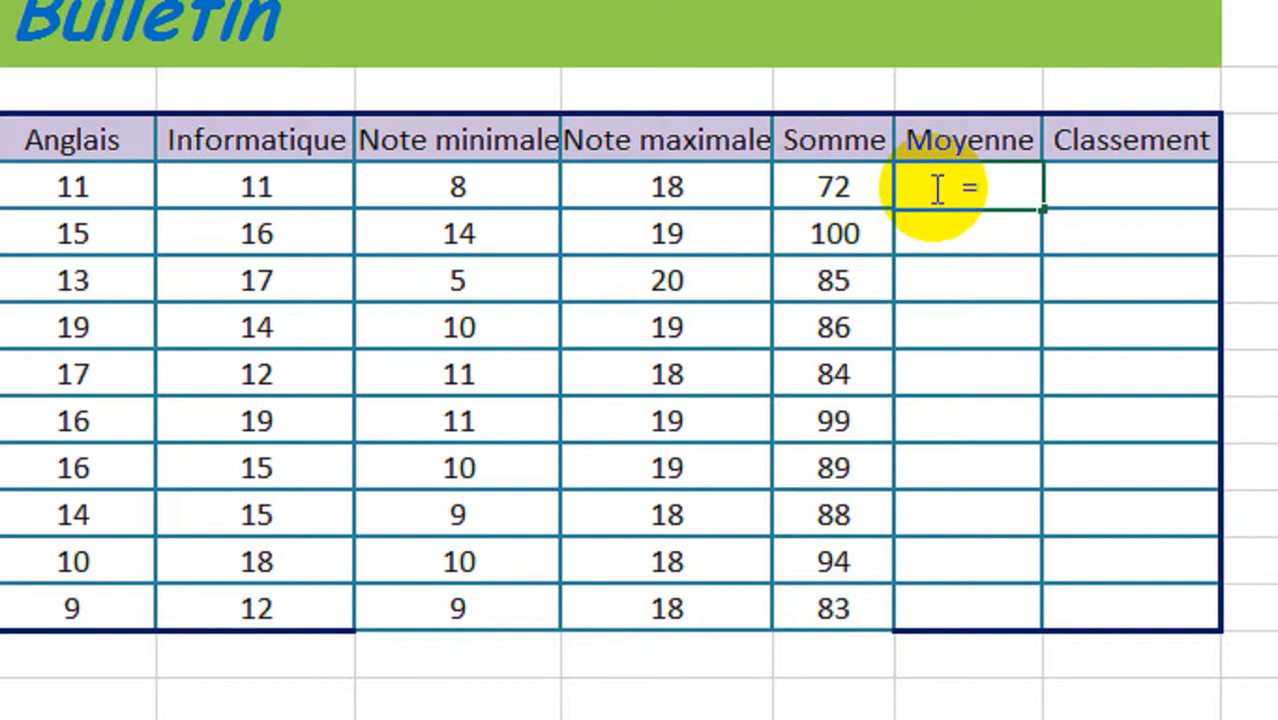
{"action": "type", "text": "moyenne"}
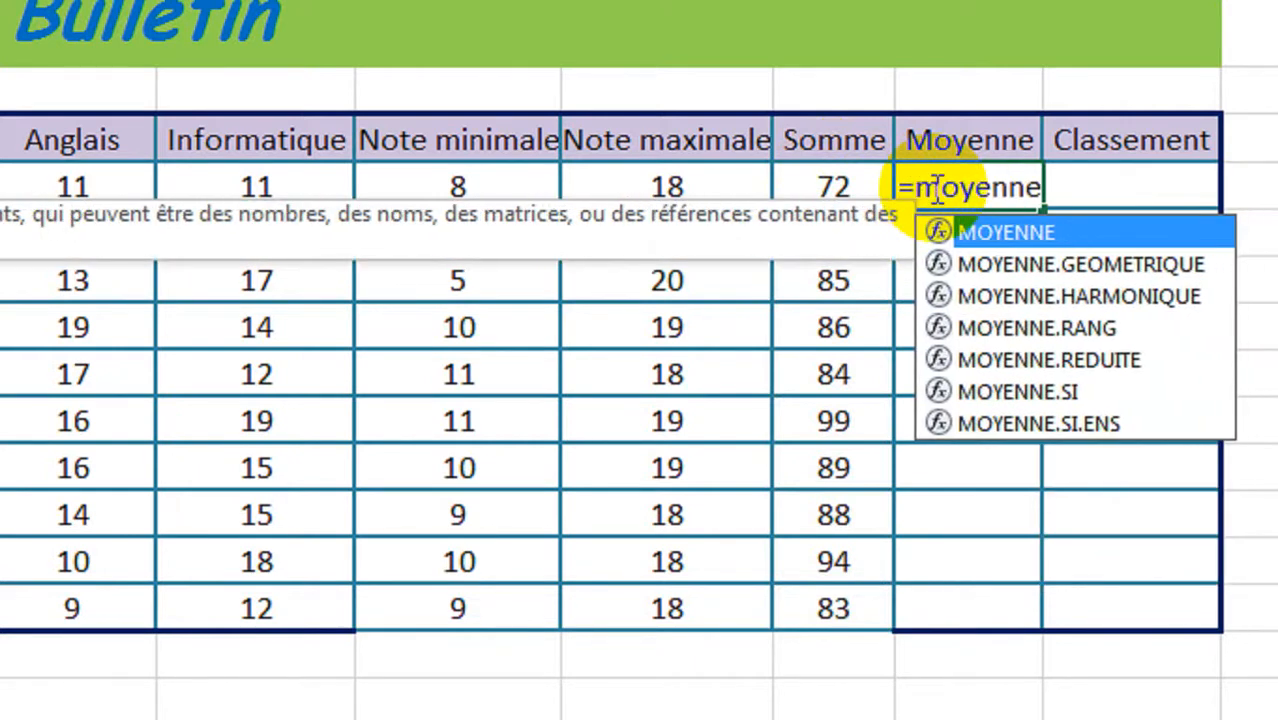
{"action": "type", "text": "("}
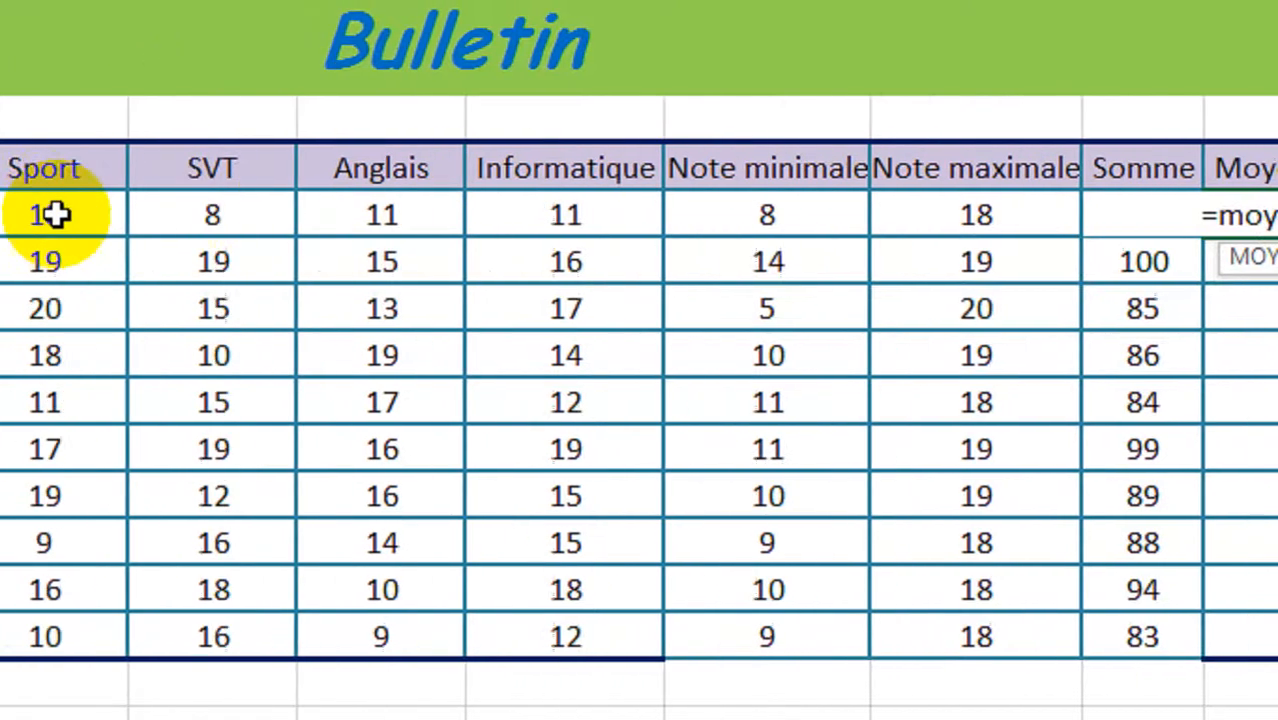
{"action": "left_click_drag", "start_coordinate": [188, 210], "coordinate": [1088, 221]}
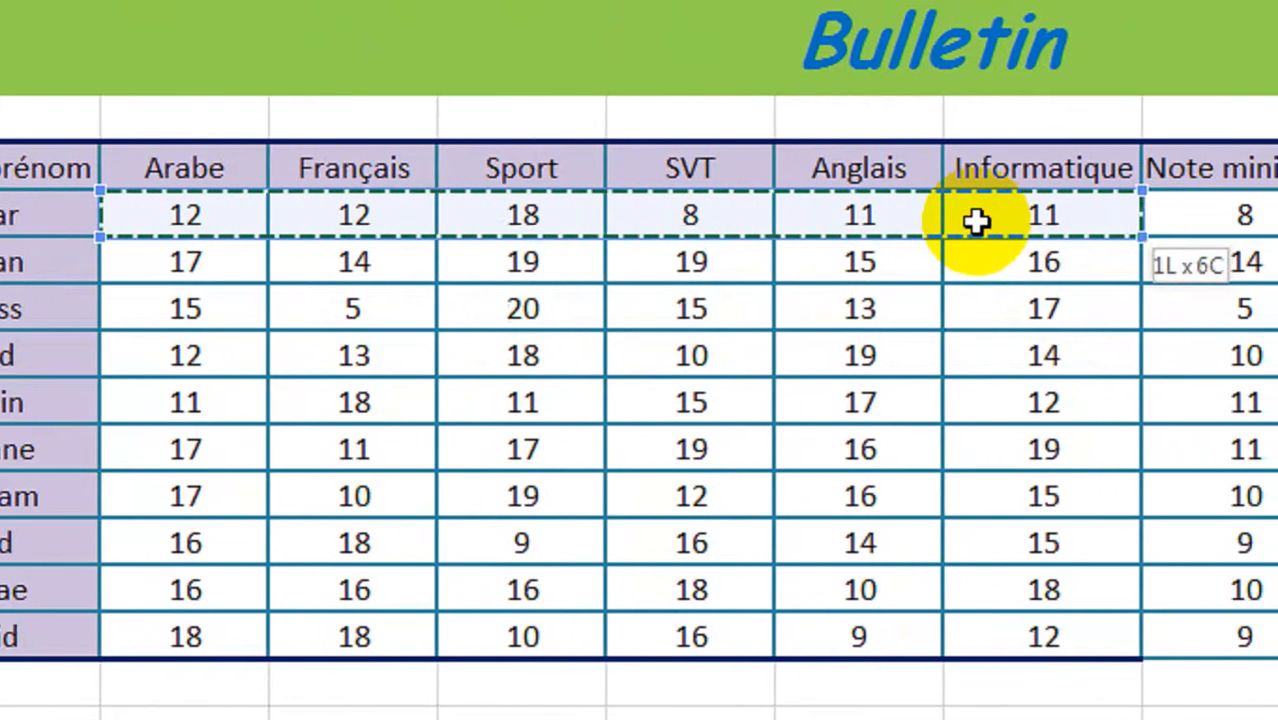
{"action": "left_click_drag", "start_coordinate": [976, 222], "coordinate": [976, 222]}
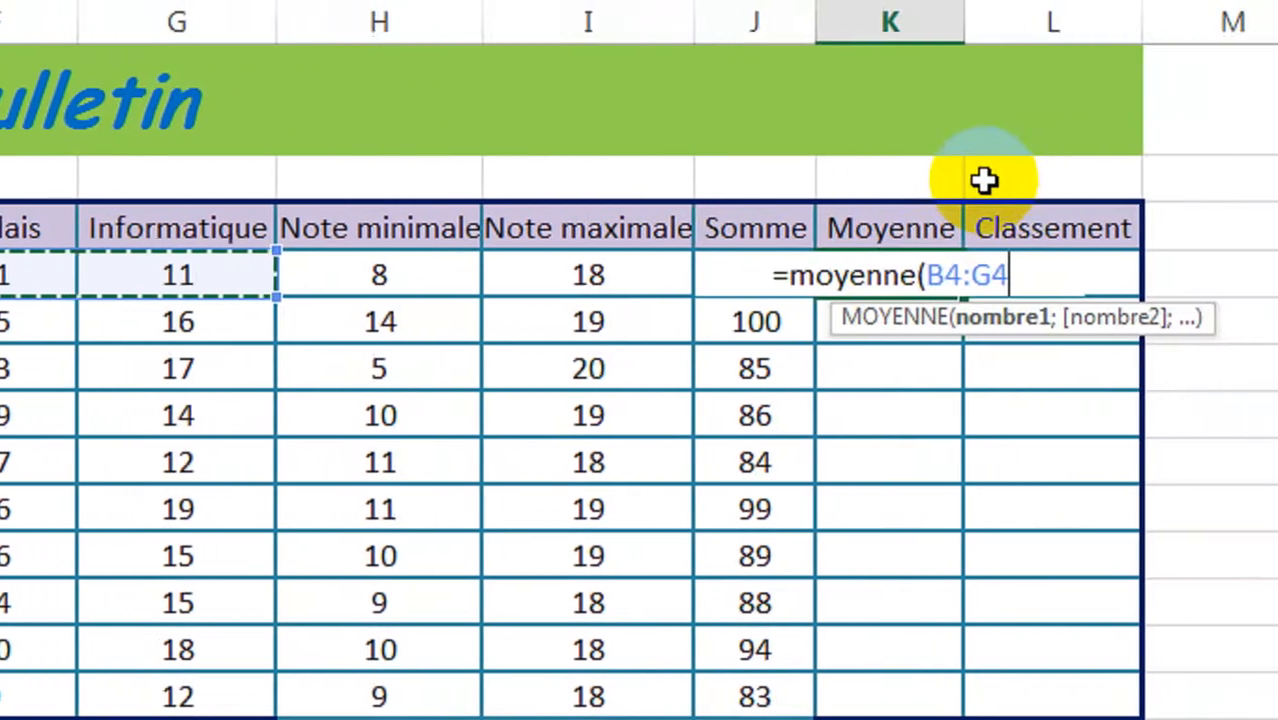
{"action": "type", "text": ")"}
{"action": "key", "text": "Return"}
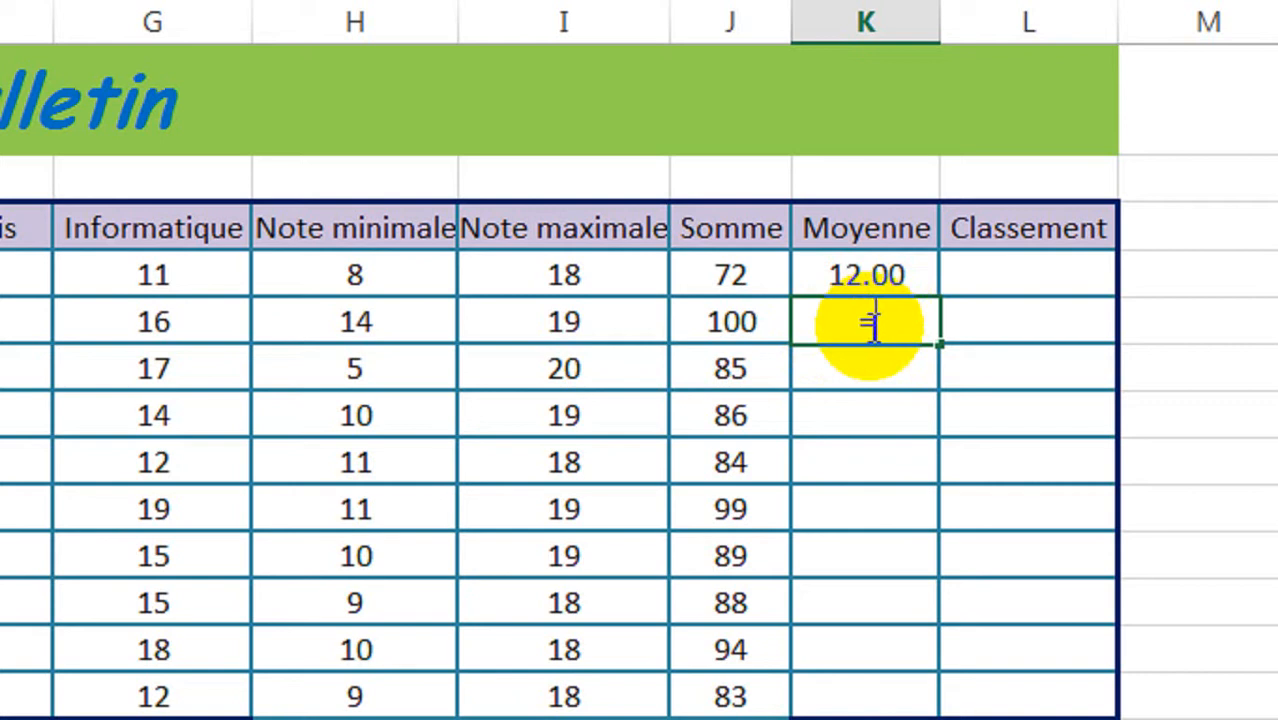
Calculate the second student's average grade in K5 with the formula =moyenne(B5:G5) and fill it down to K13
{"action": "type", "text": "=moyenne"}
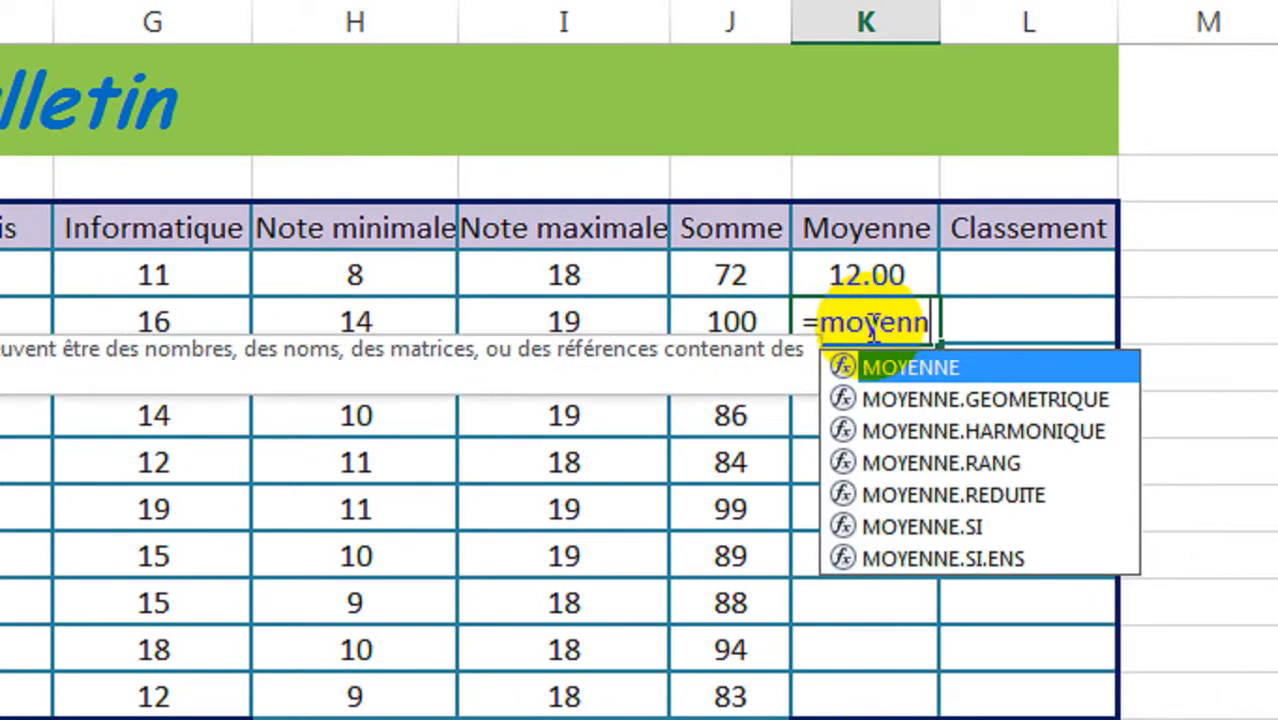
{"action": "type", "text": "("}
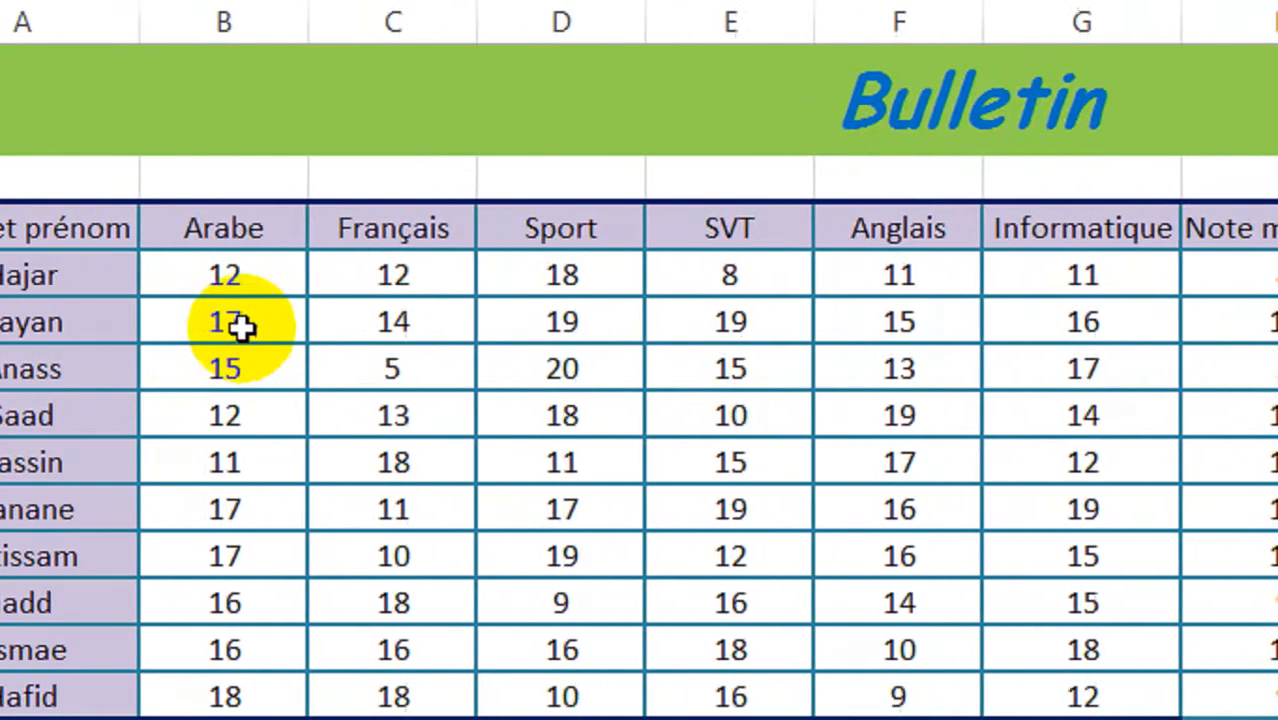
{"action": "left_click", "coordinate": [300, 327]}
{"action": "left_click_drag", "start_coordinate": [300, 327], "coordinate": [1120, 318]}
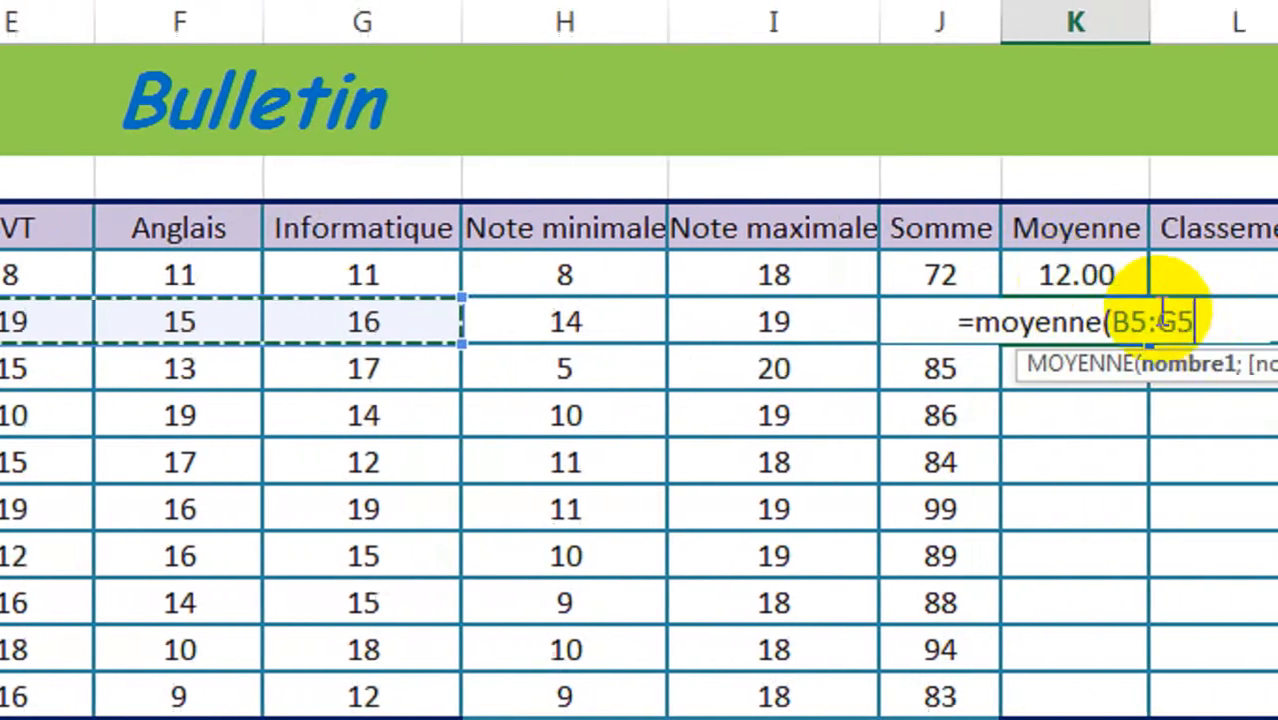
{"action": "type", "text": ")"}
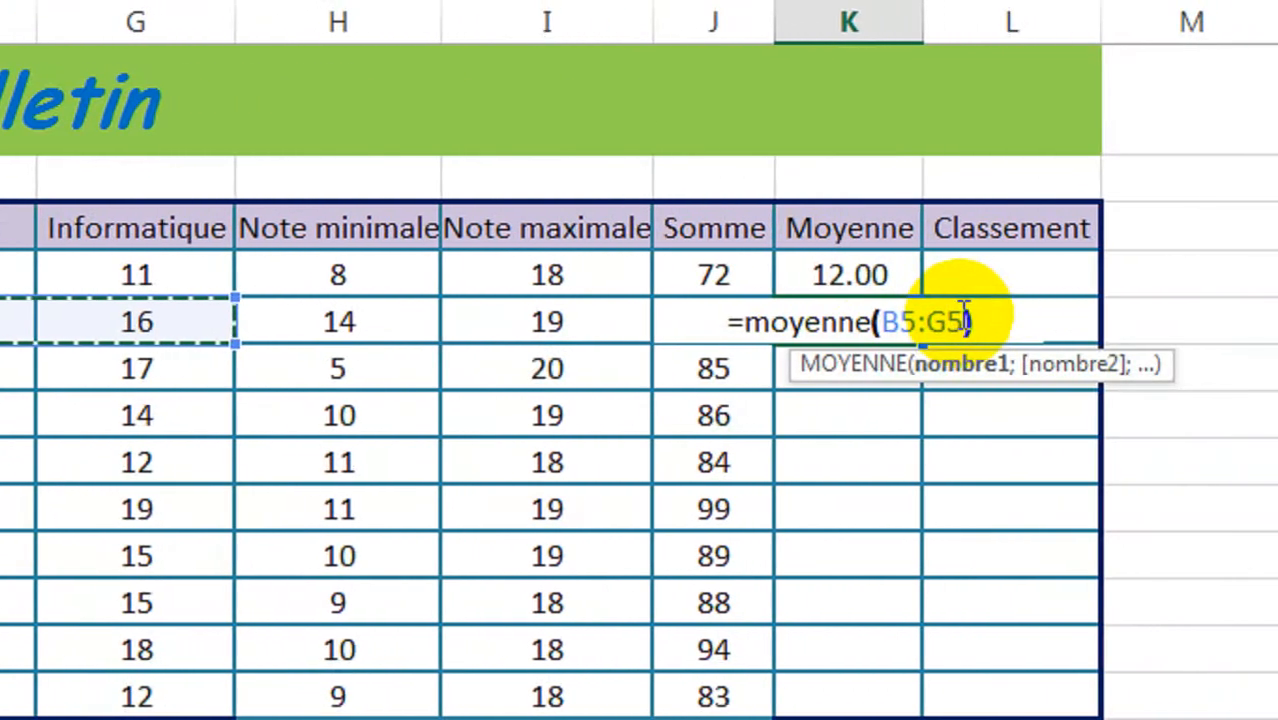
{"action": "key", "text": "Return"}
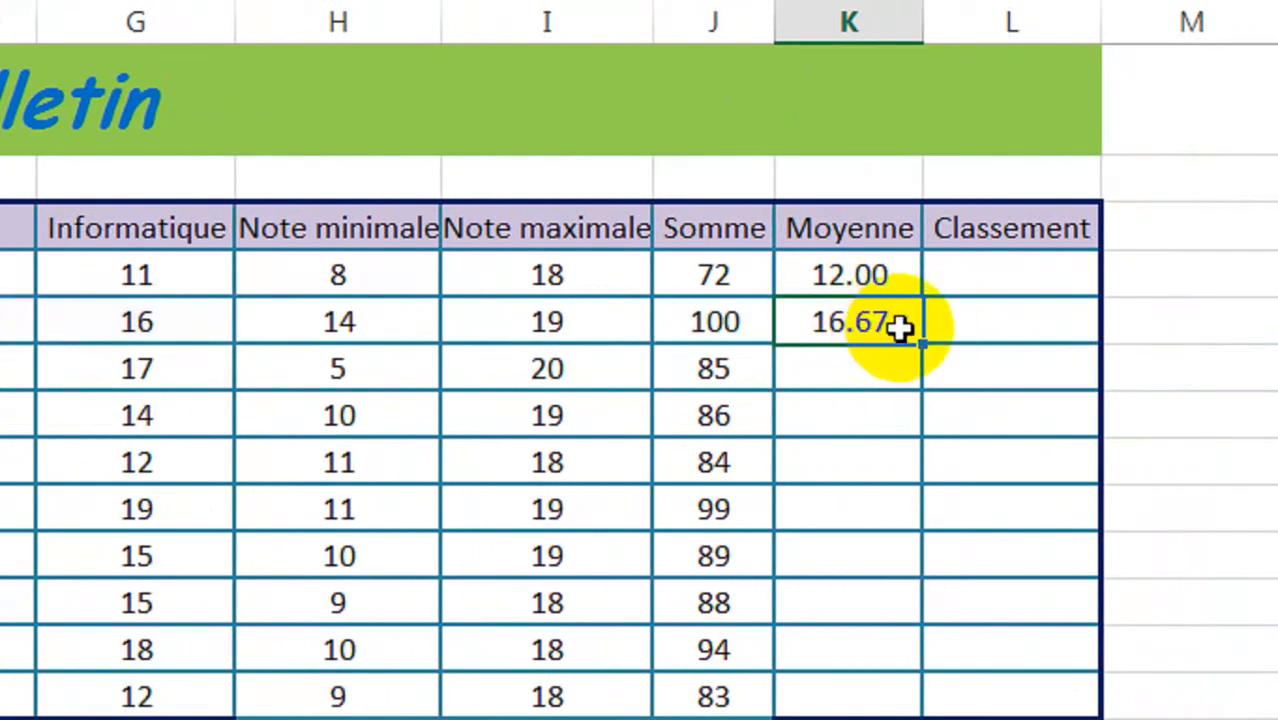
{"action": "left_click_drag", "start_coordinate": [918, 350], "coordinate": [921, 708]}
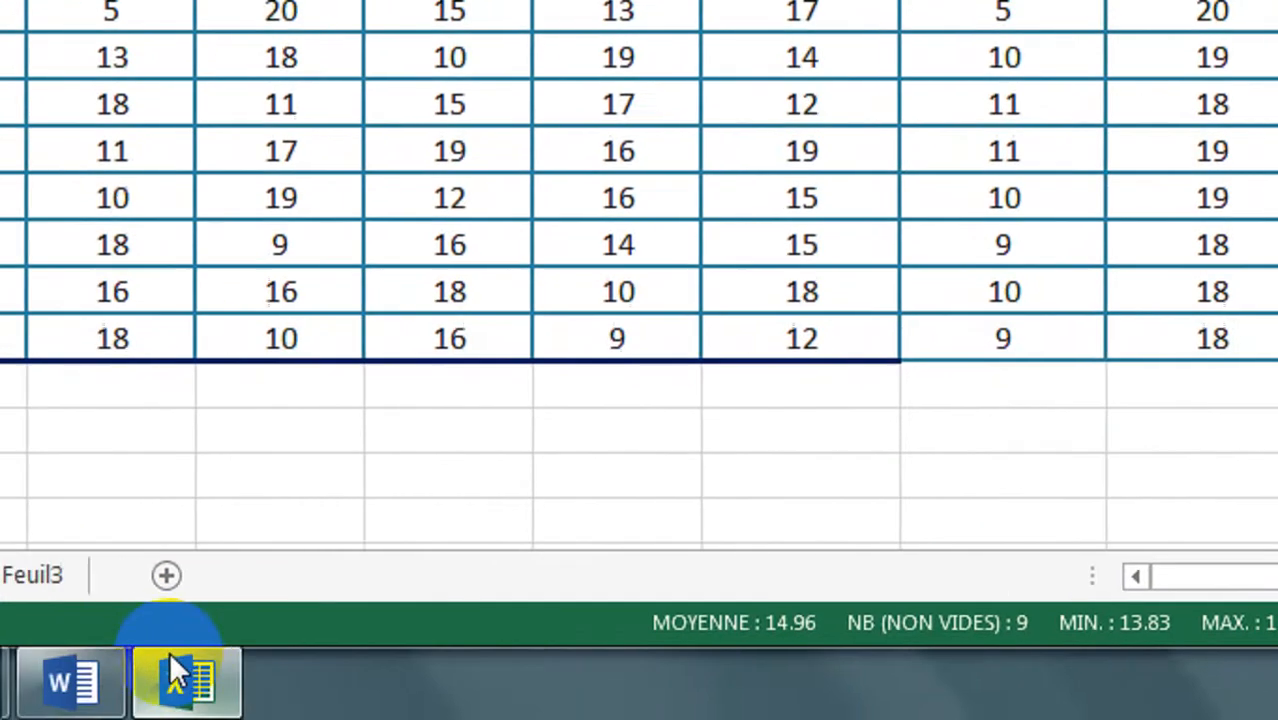
Switch to the Word document to read the remaining TP 4 instructions, and return to the Excel grades table
{"action": "left_click", "coordinate": [260, 660]}
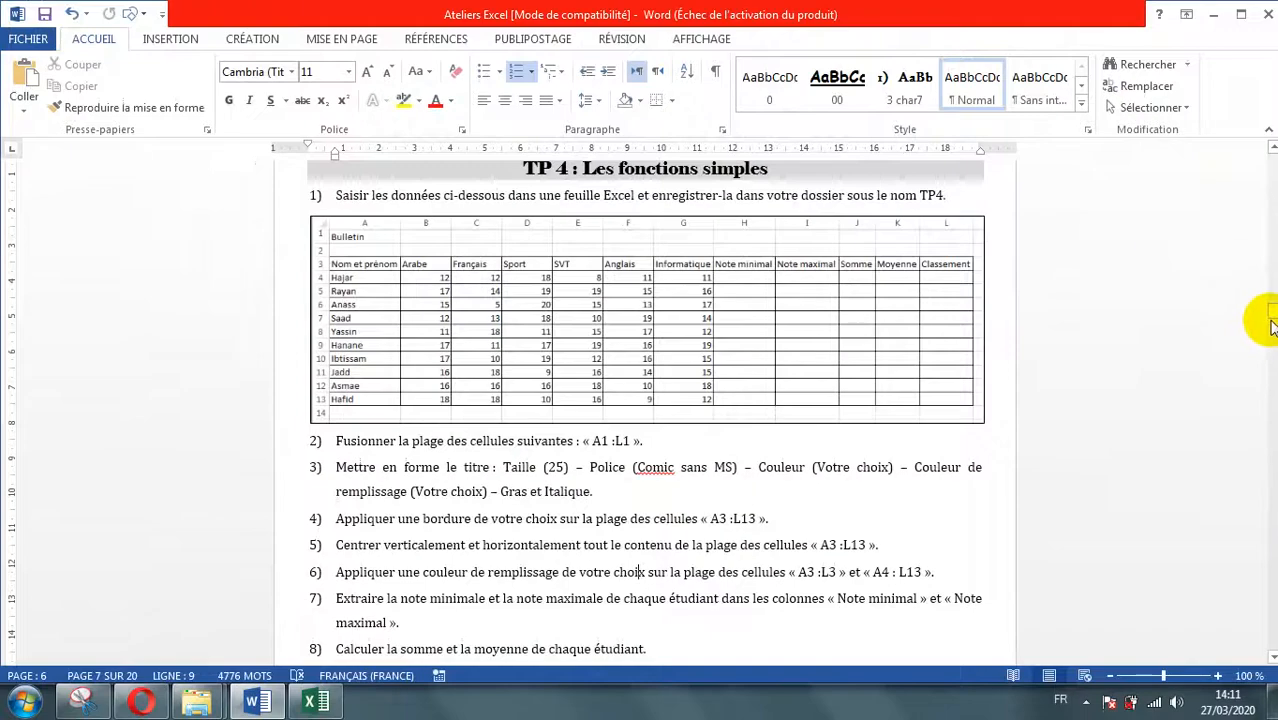
{"action": "left_click_drag", "start_coordinate": [1271, 322], "coordinate": [1271, 316]}
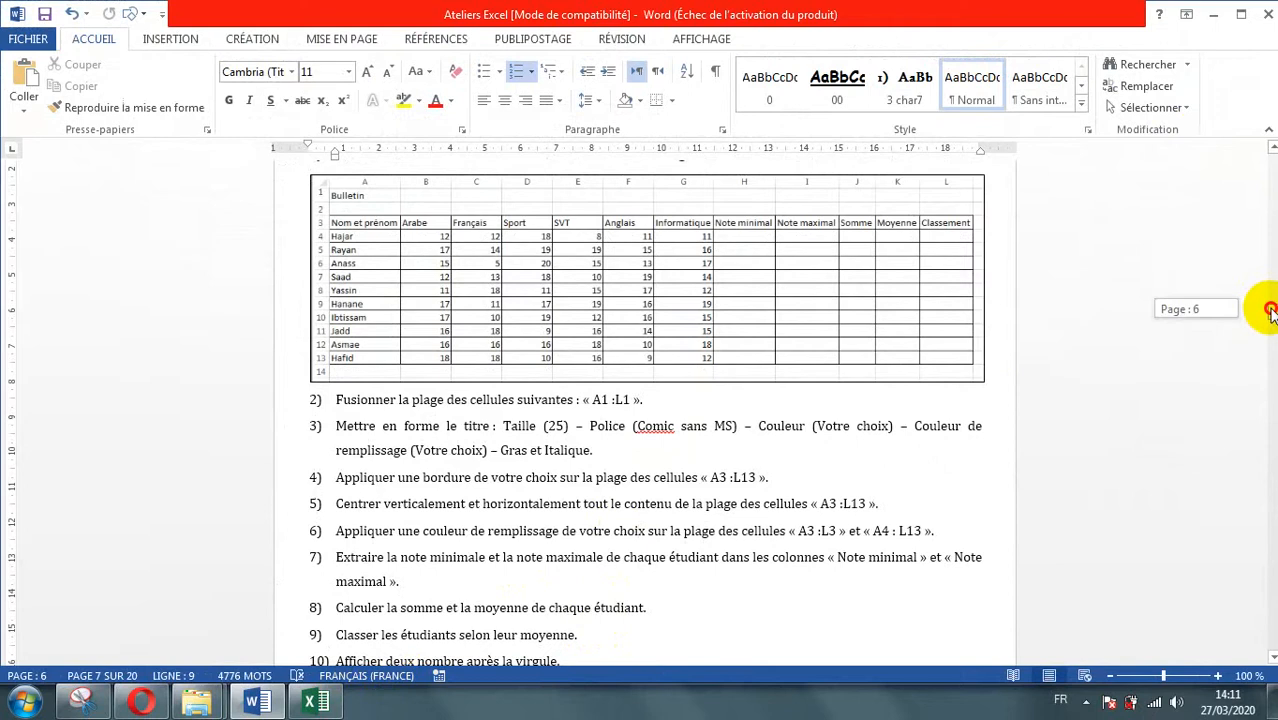
{"action": "left_click_drag", "start_coordinate": [1271, 312], "coordinate": [1271, 314]}
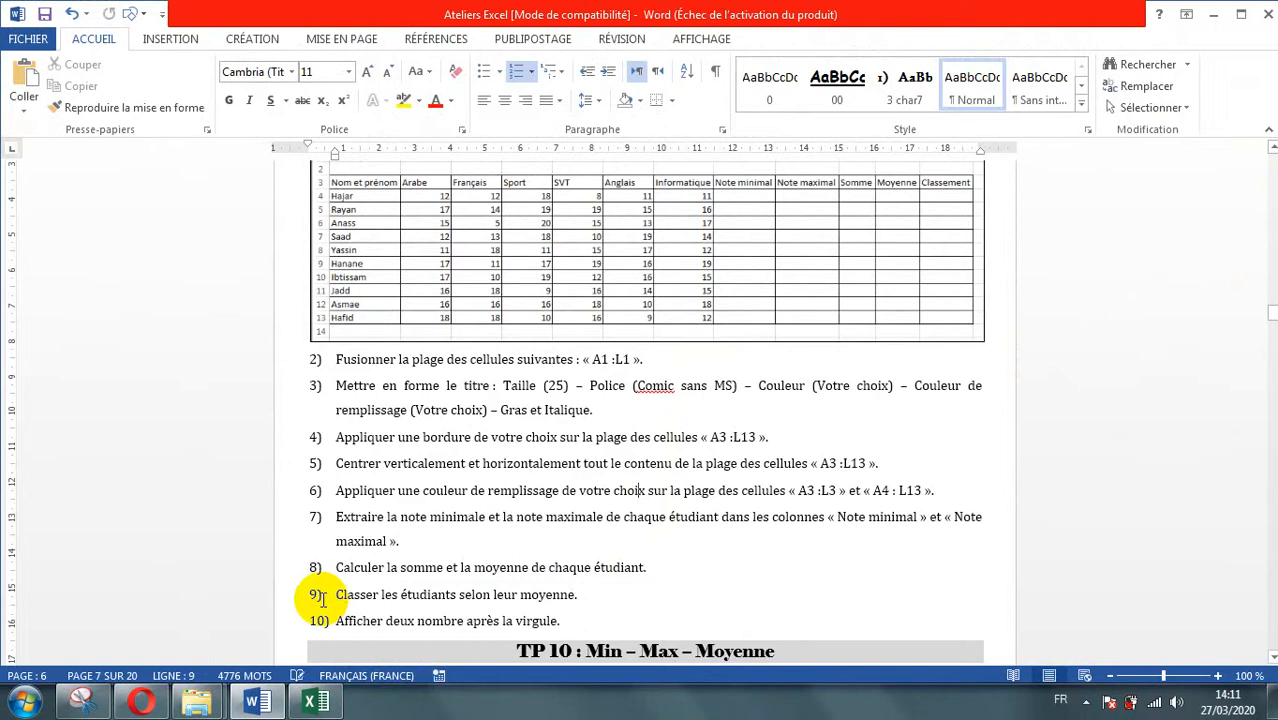
{"action": "key", "text": "super+d"}
{"action": "key", "text": "alt+Tab"}
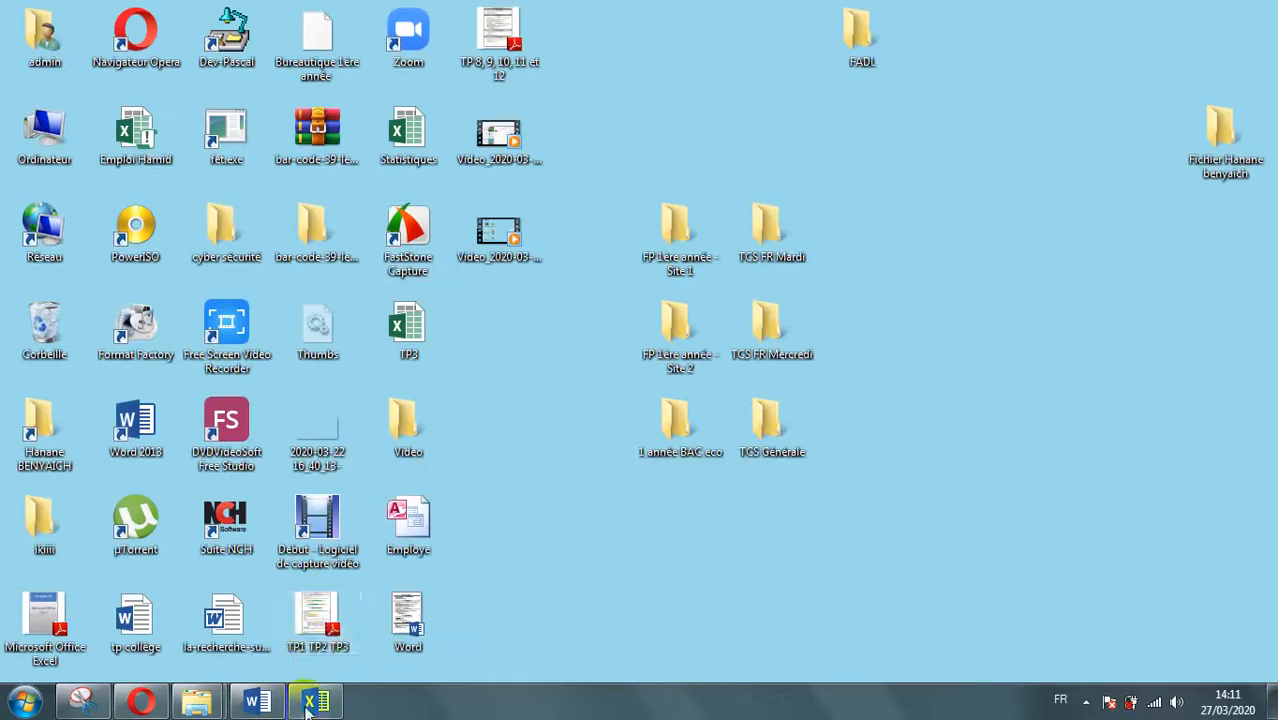
{"action": "left_click", "coordinate": [310, 703]}
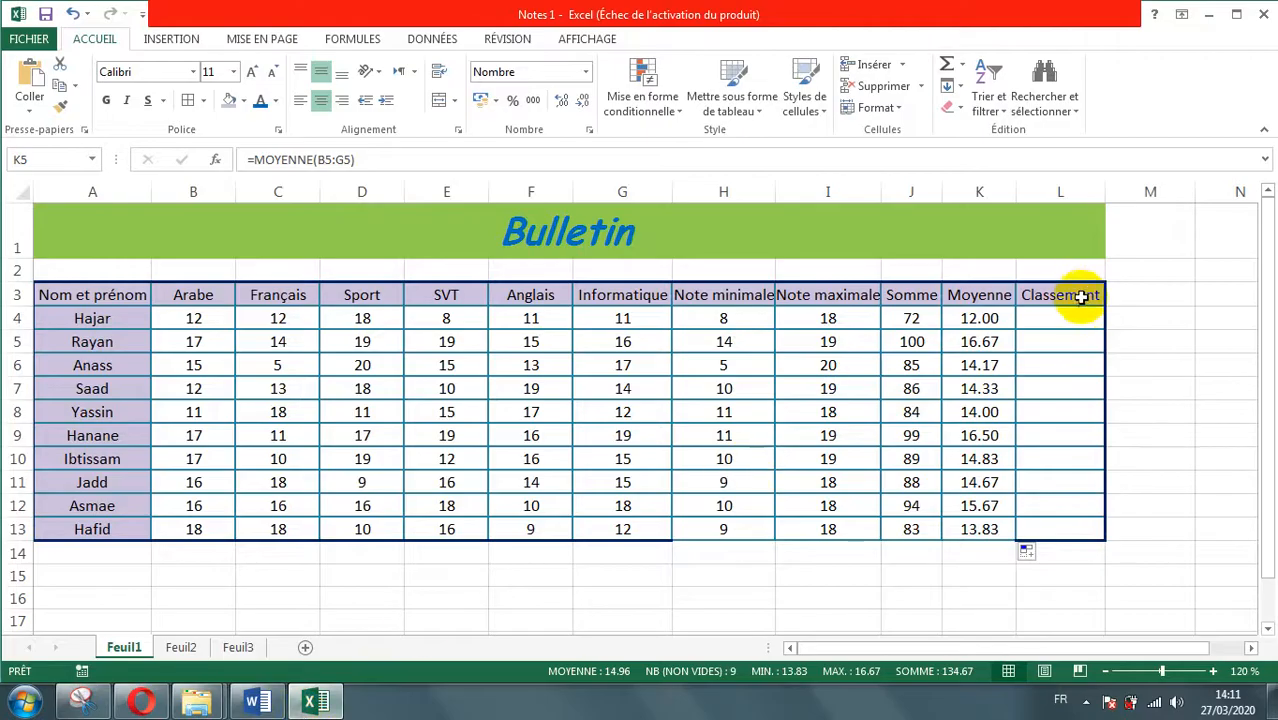
Start inserting a function in L4 for the first student's Classement, and browse the function category Tous
{"action": "left_click", "coordinate": [1039, 318]}
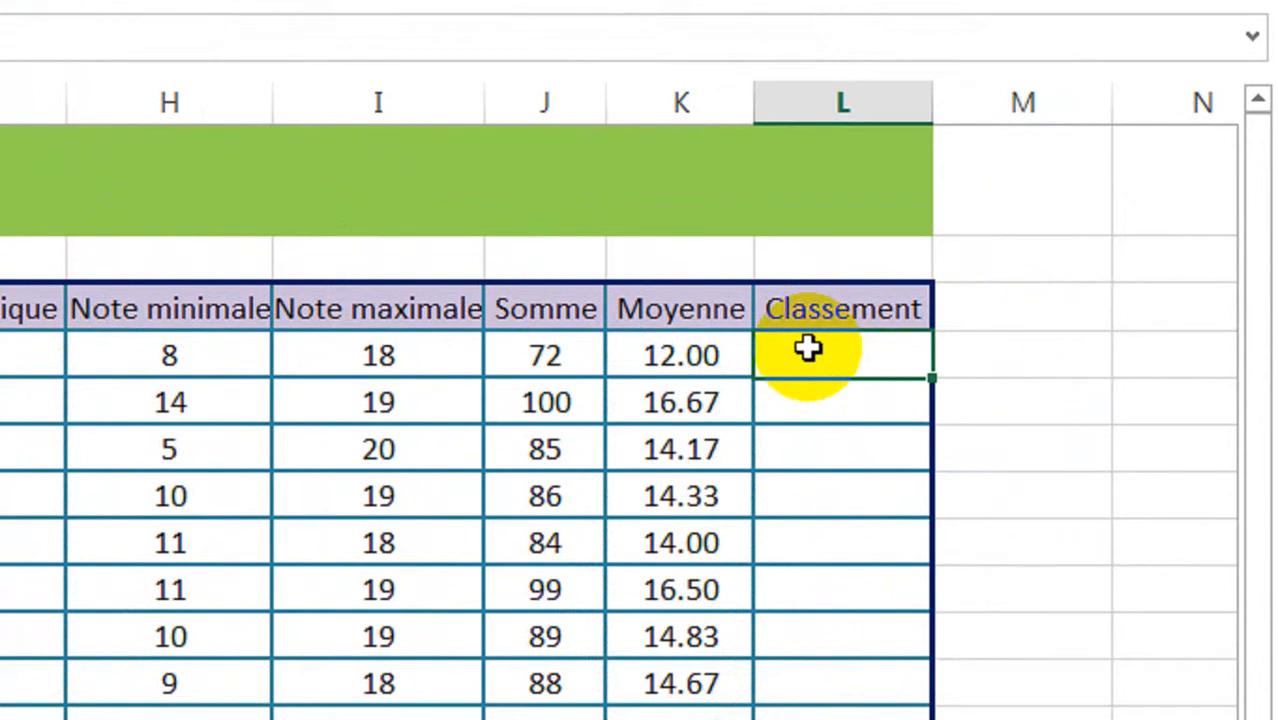
{"action": "left_click", "coordinate": [808, 348]}
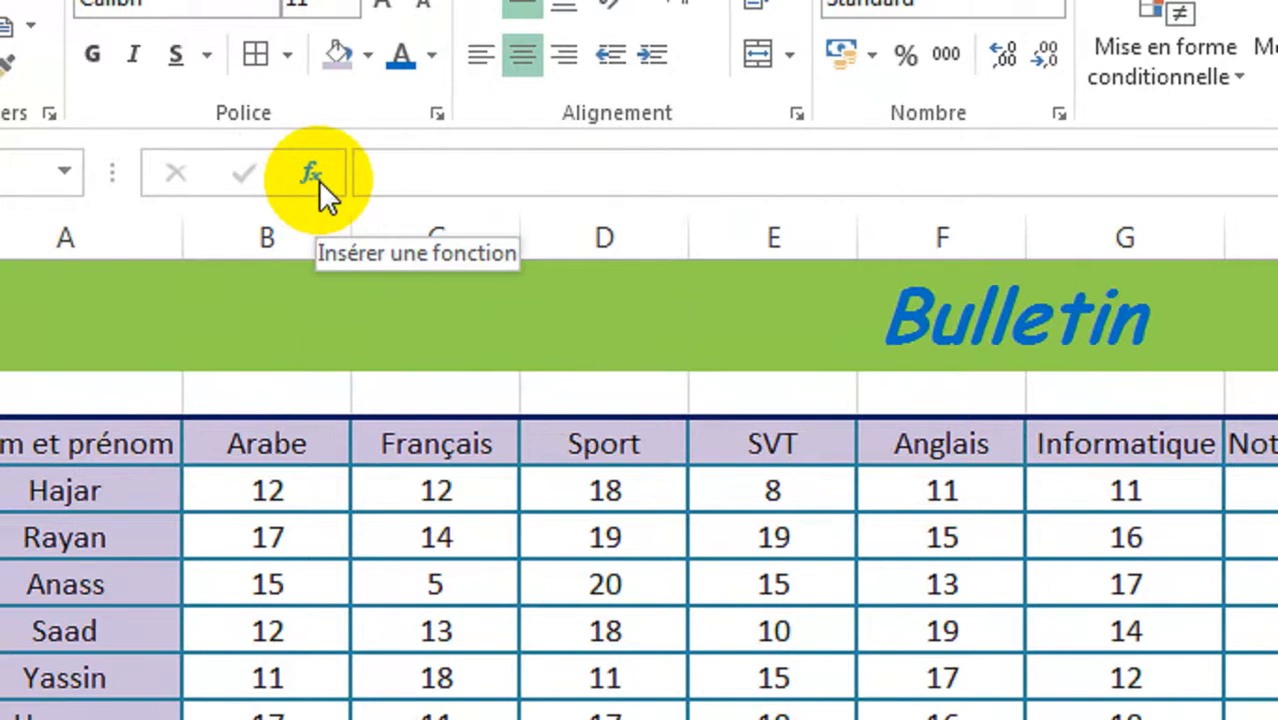
{"action": "left_click", "coordinate": [319, 180]}
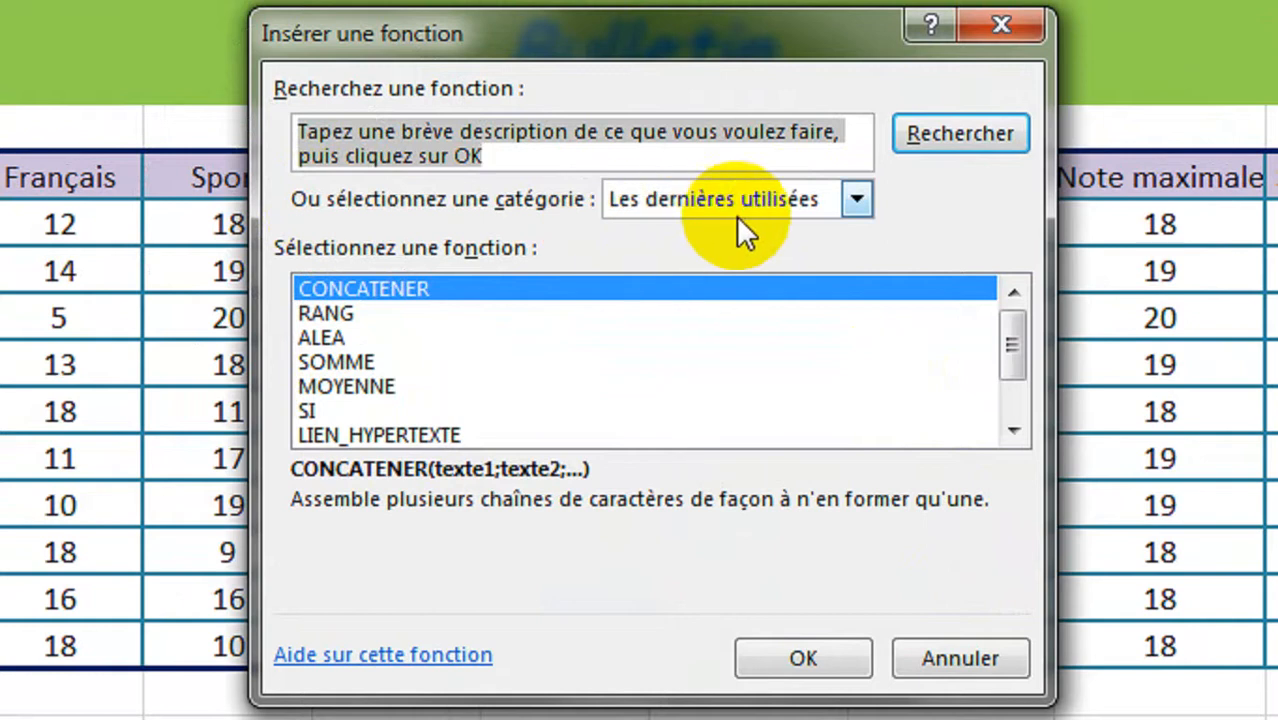
{"action": "left_click", "coordinate": [855, 200]}
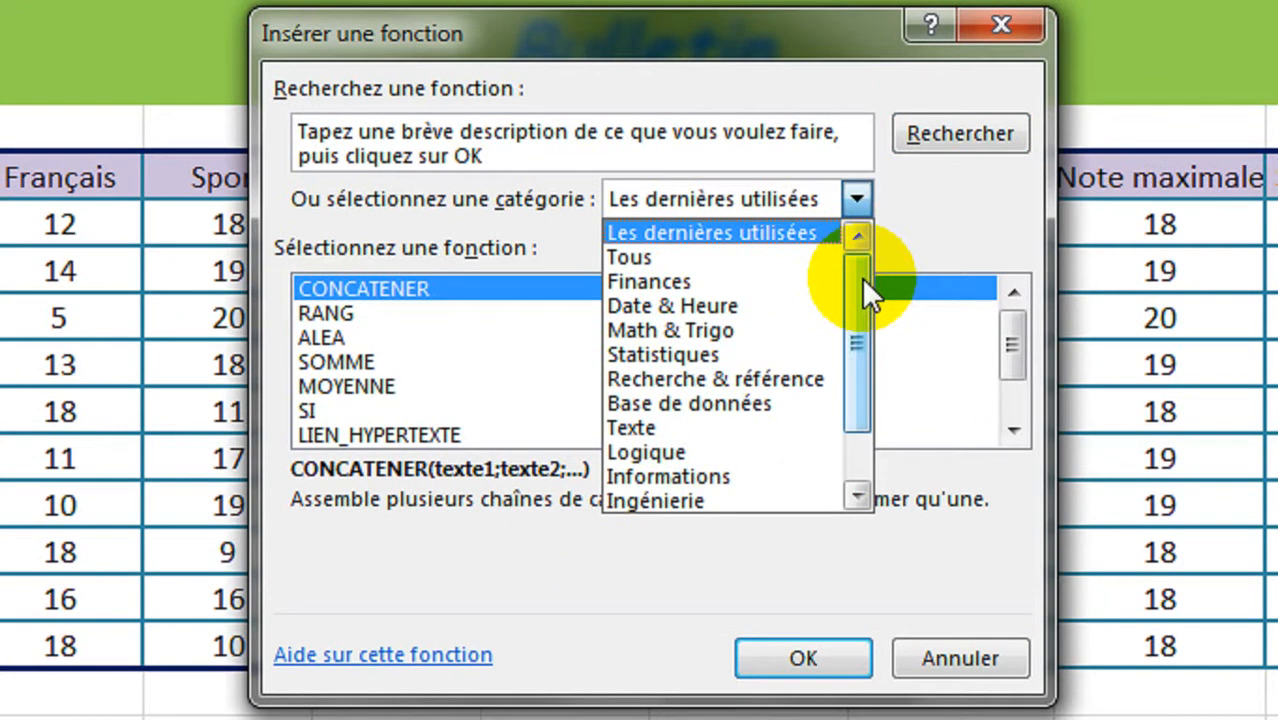
{"action": "left_click", "coordinate": [770, 257]}
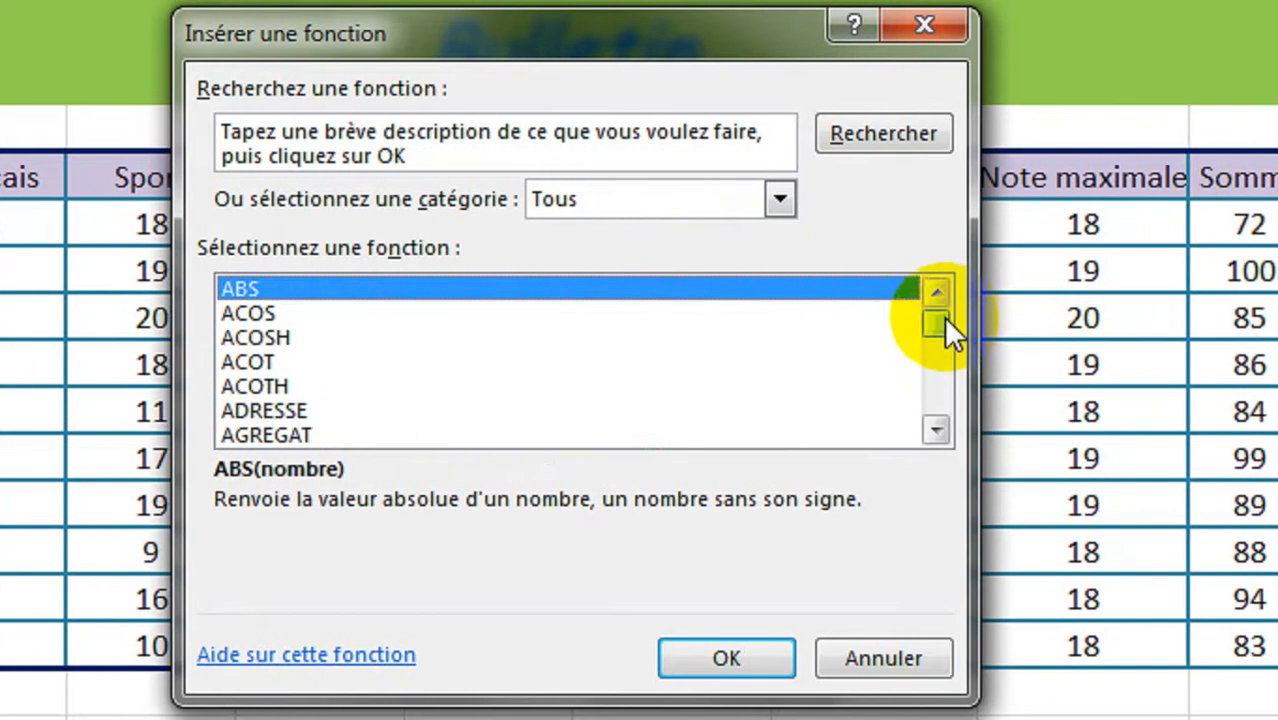
{"action": "left_click_drag", "start_coordinate": [944, 321], "coordinate": [940, 280]}
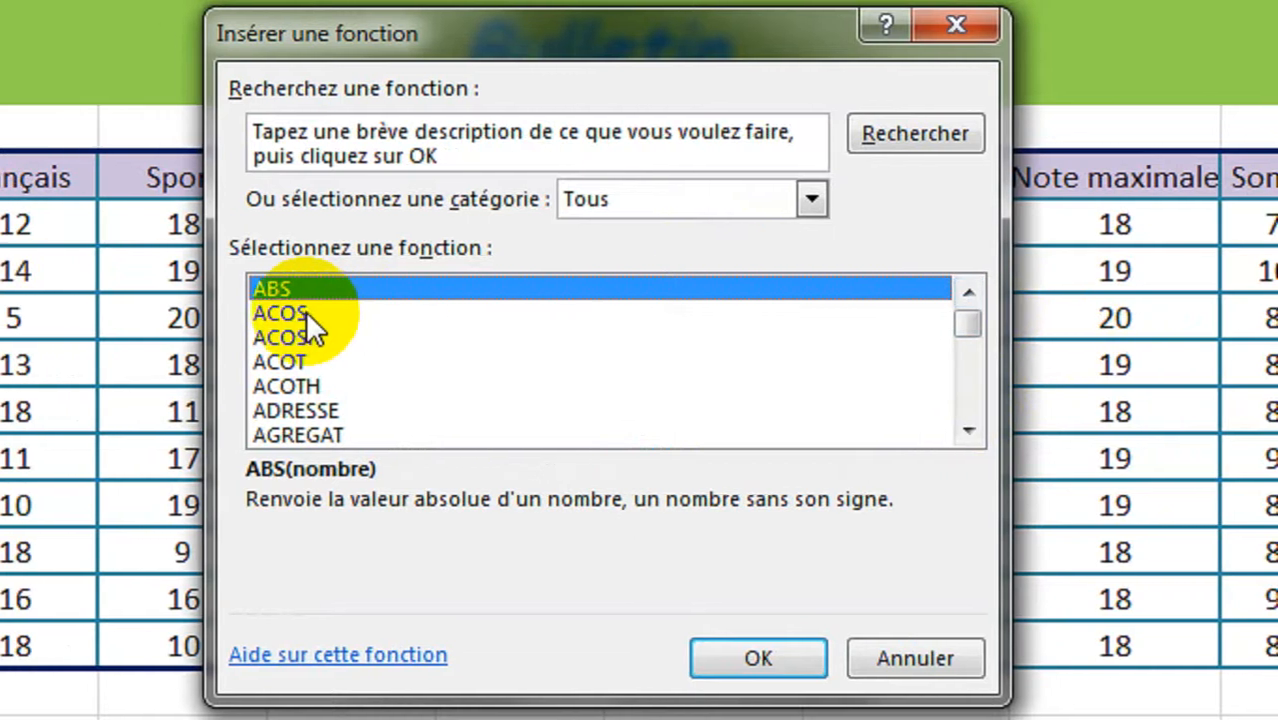
{"action": "left_click", "coordinate": [275, 312]}
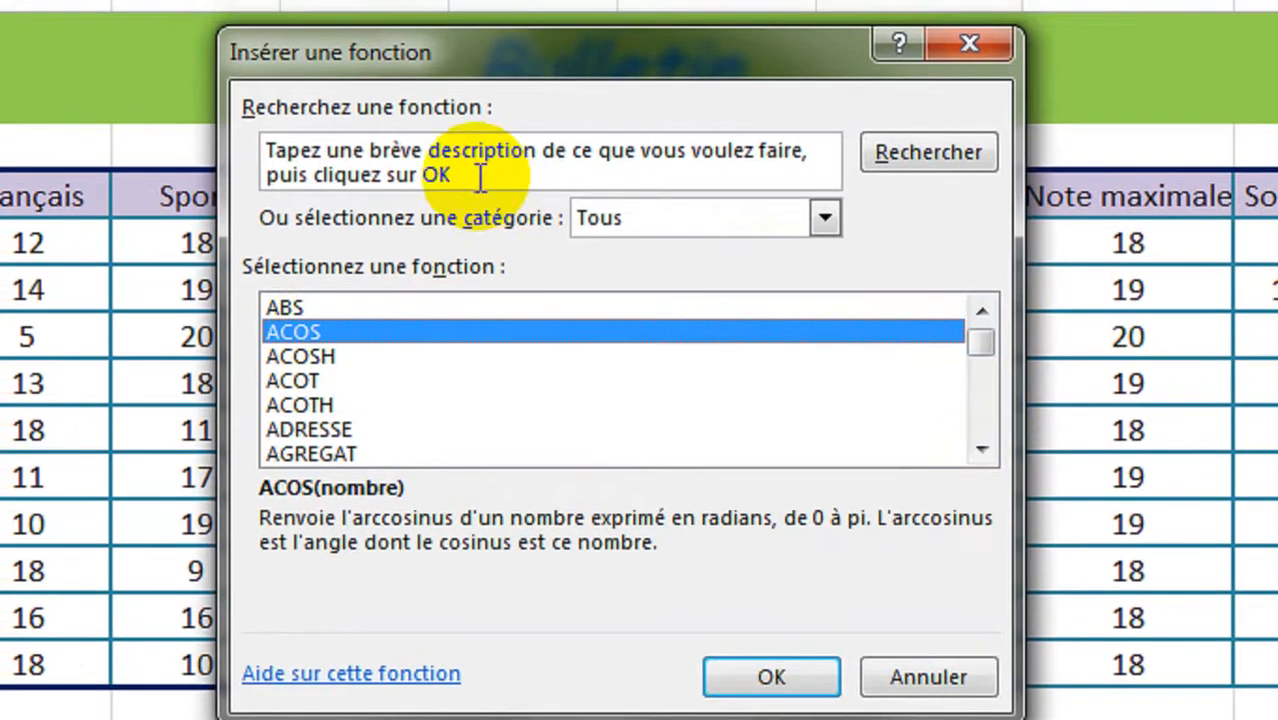
Search the functions for "rang" and choose the RANG function for L4
{"action": "left_click_drag", "start_coordinate": [470, 163], "coordinate": [321, 132]}
{"action": "left_click_drag", "start_coordinate": [320, 178], "coordinate": [269, 172]}
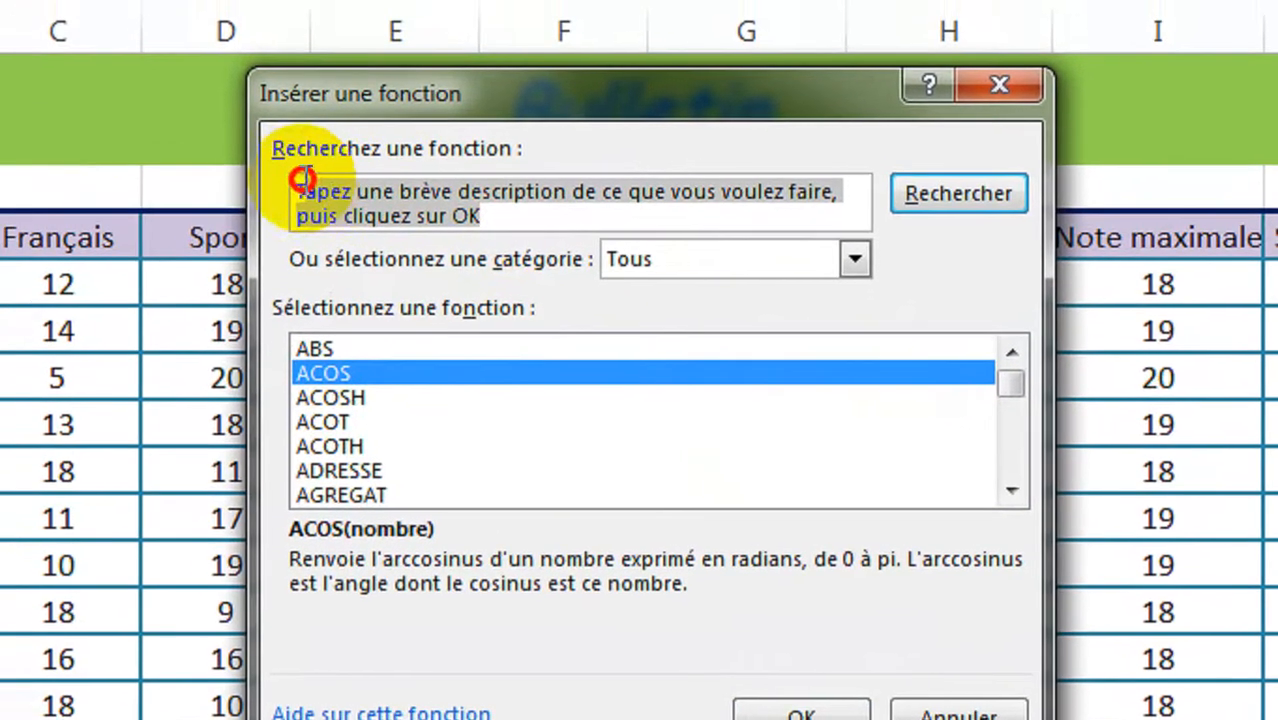
{"action": "type", "text": "rang"}
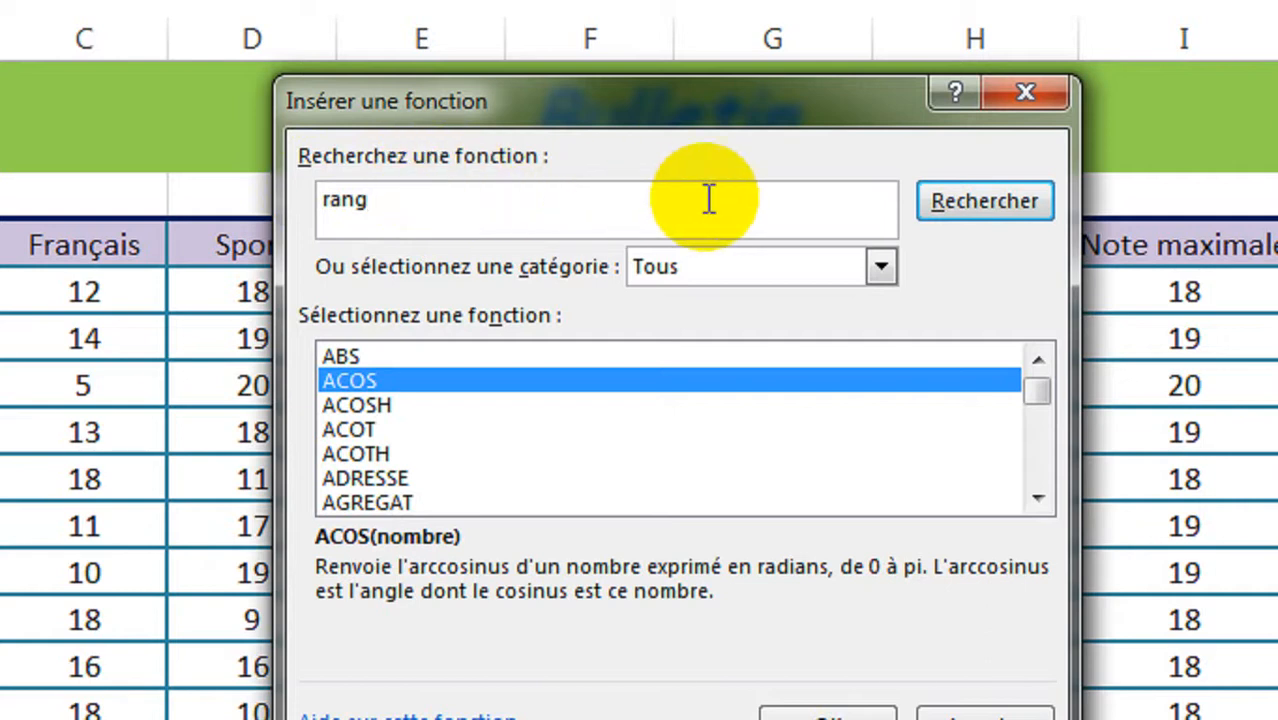
{"action": "left_click", "coordinate": [933, 204]}
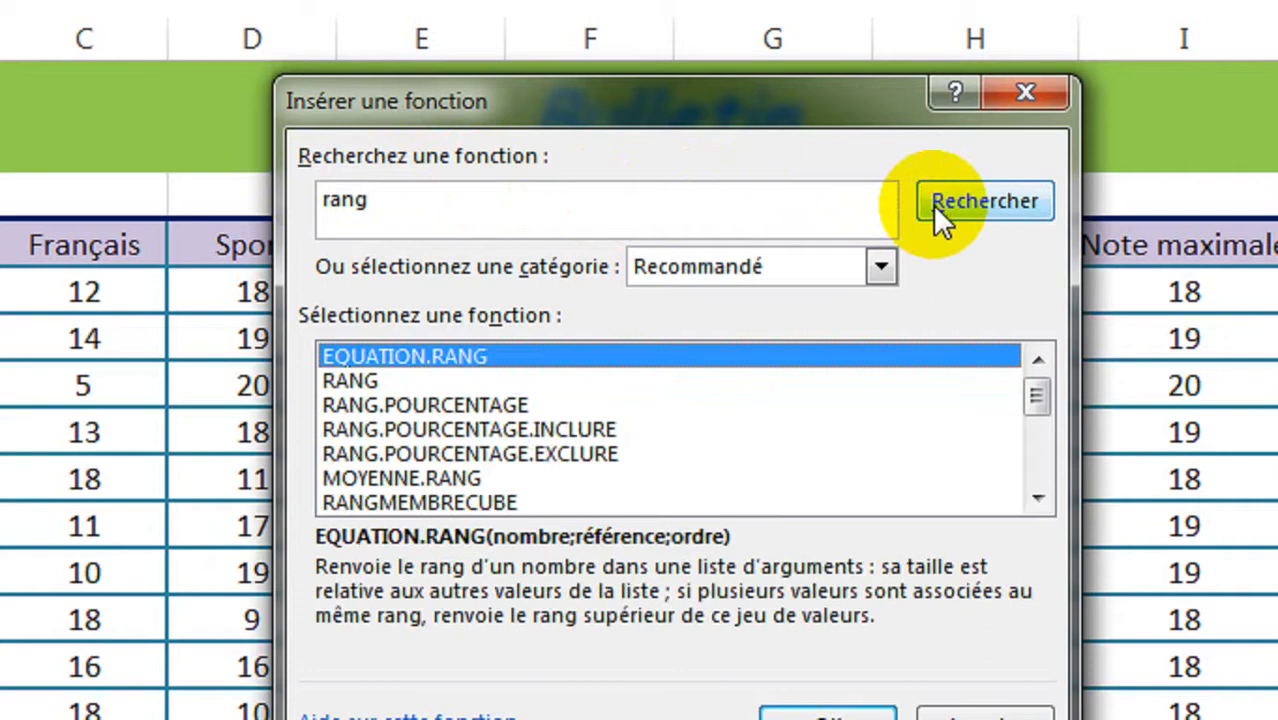
{"action": "left_click", "coordinate": [335, 381]}
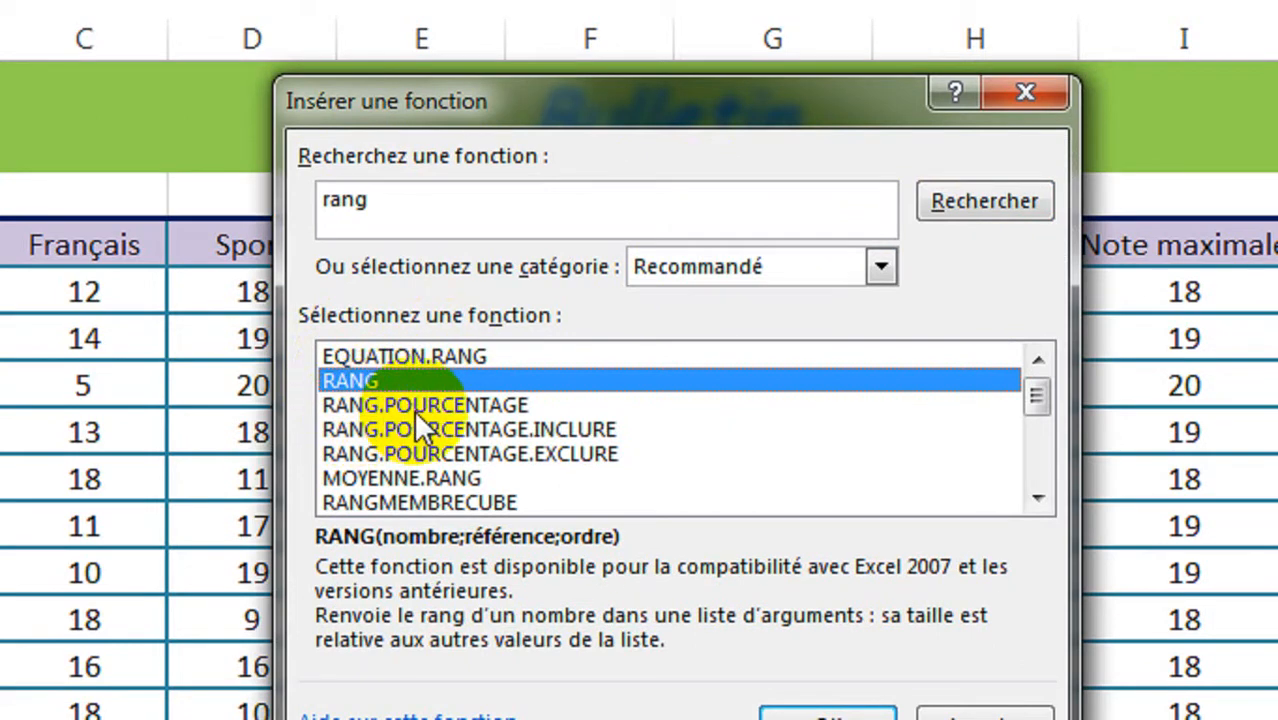
{"action": "left_click", "coordinate": [352, 380]}
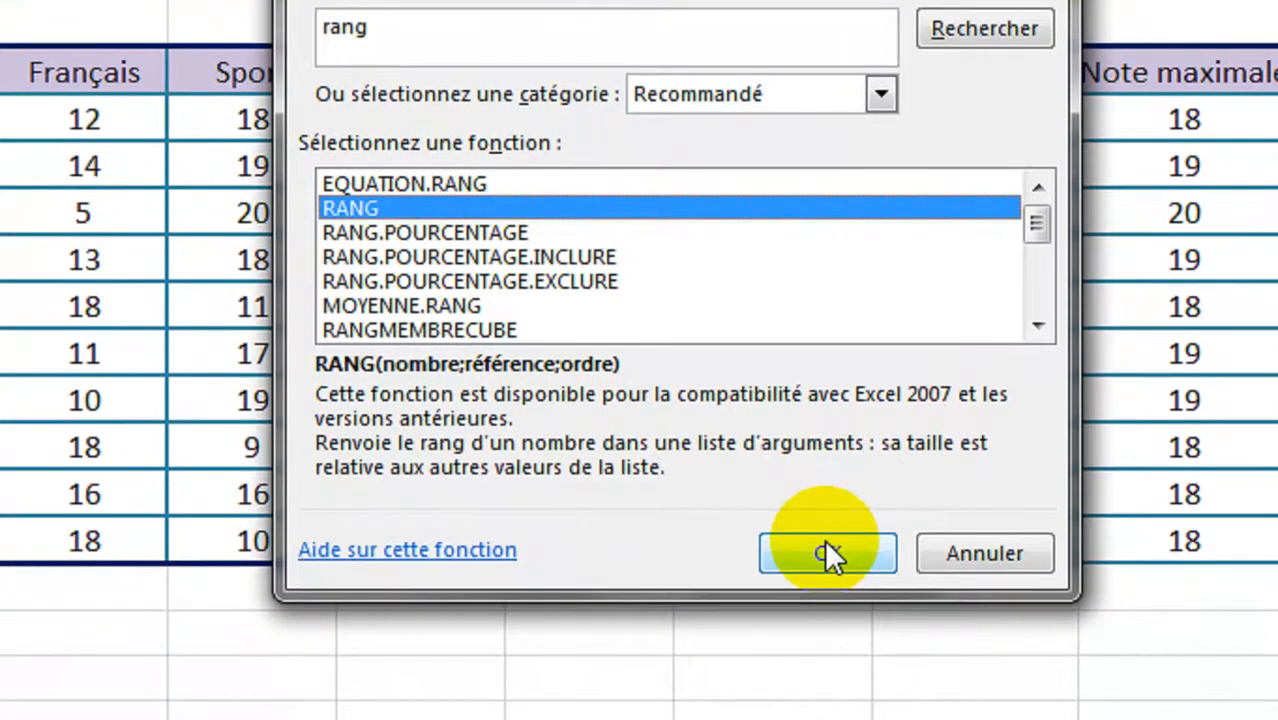
{"action": "left_click", "coordinate": [826, 550]}
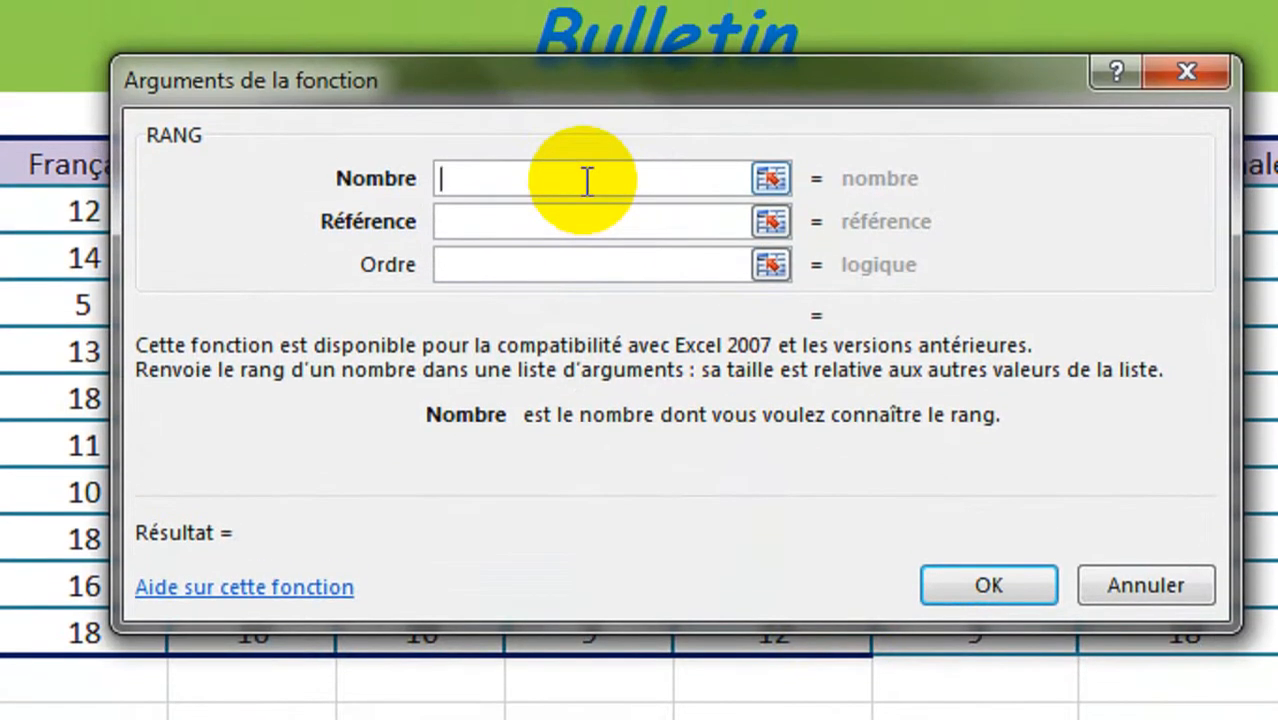
Review the RANG function's arguments and set Nombre to the first student's average in K4
{"action": "left_click", "coordinate": [472, 221]}
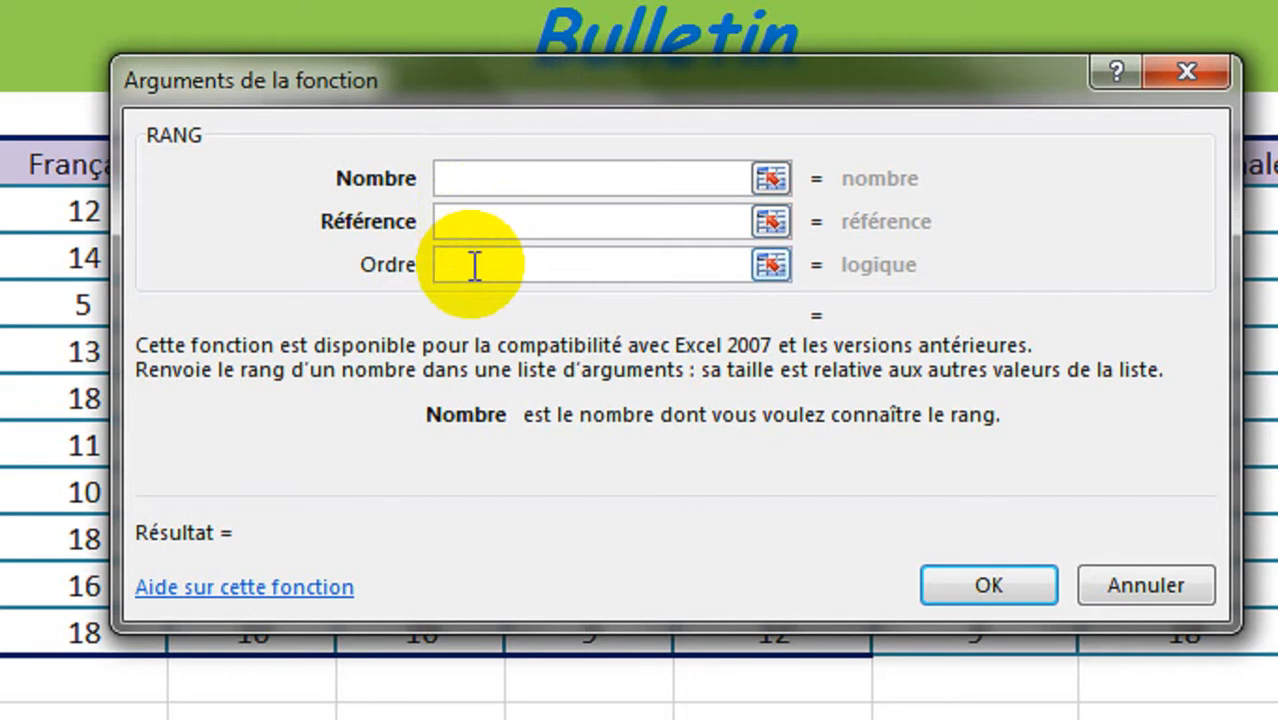
{"action": "left_click", "coordinate": [474, 265]}
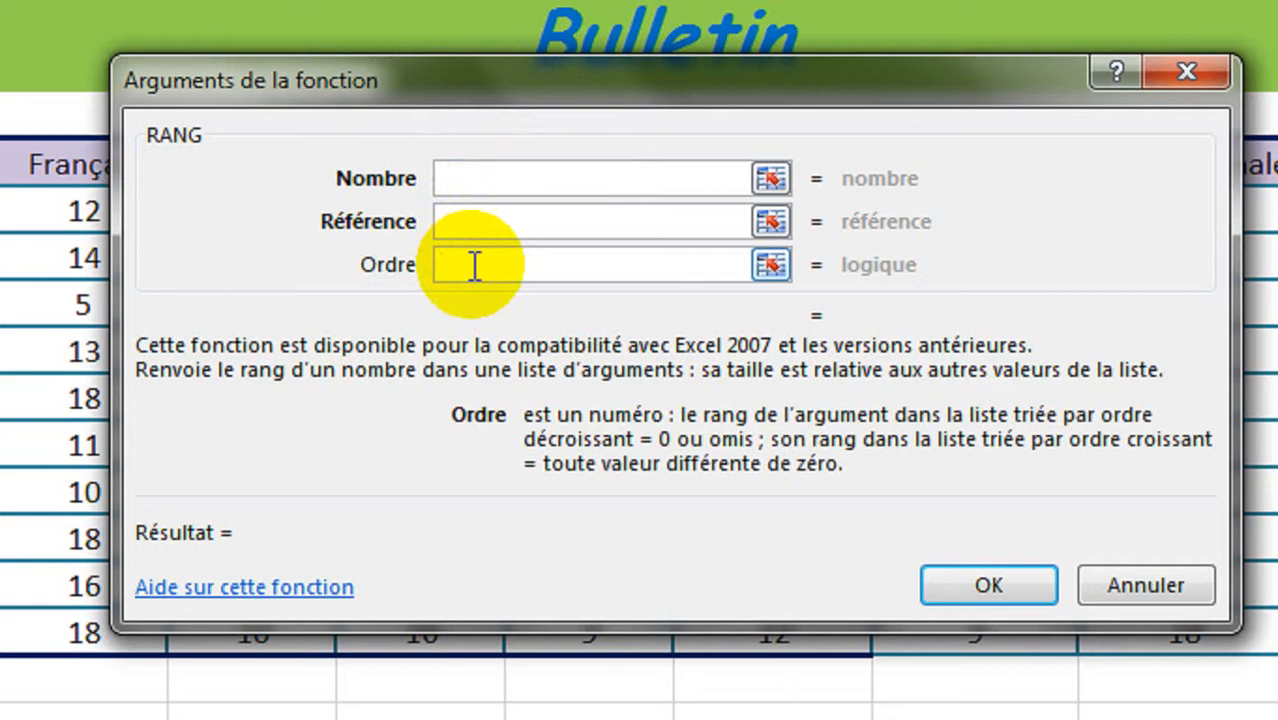
{"action": "left_click", "coordinate": [466, 178]}
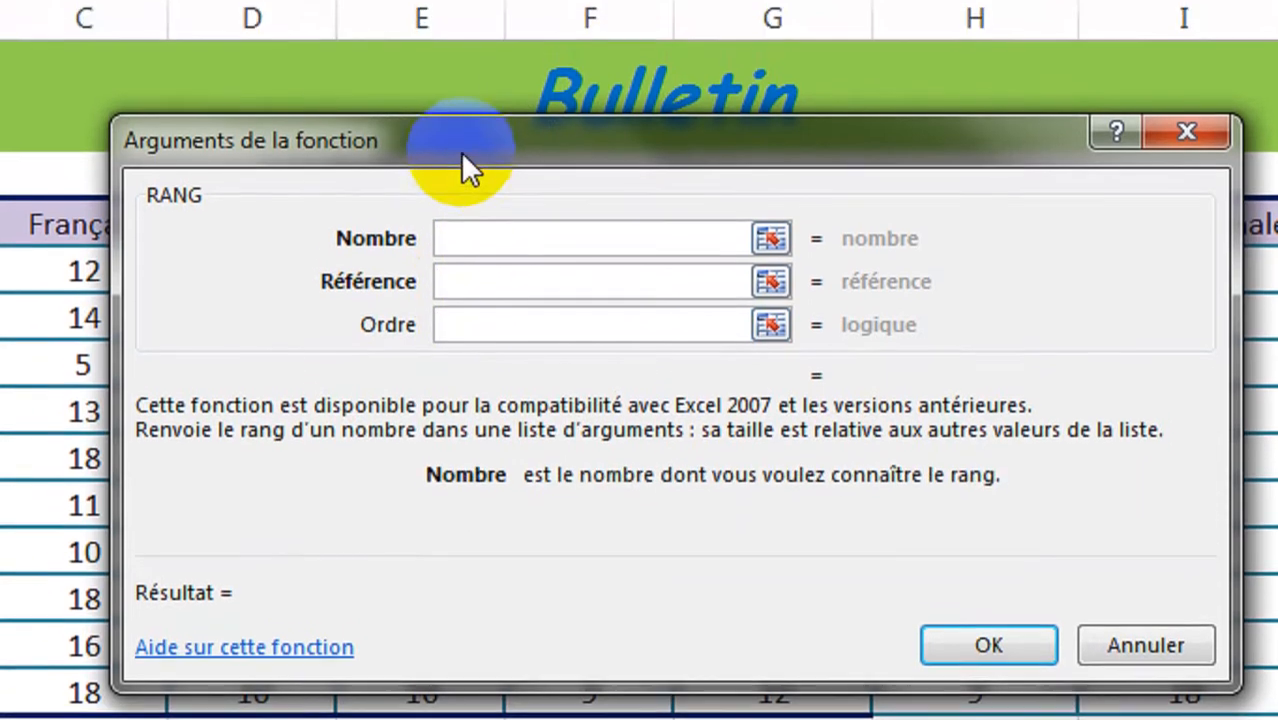
{"action": "left_click_drag", "start_coordinate": [460, 97], "coordinate": [413, 97]}
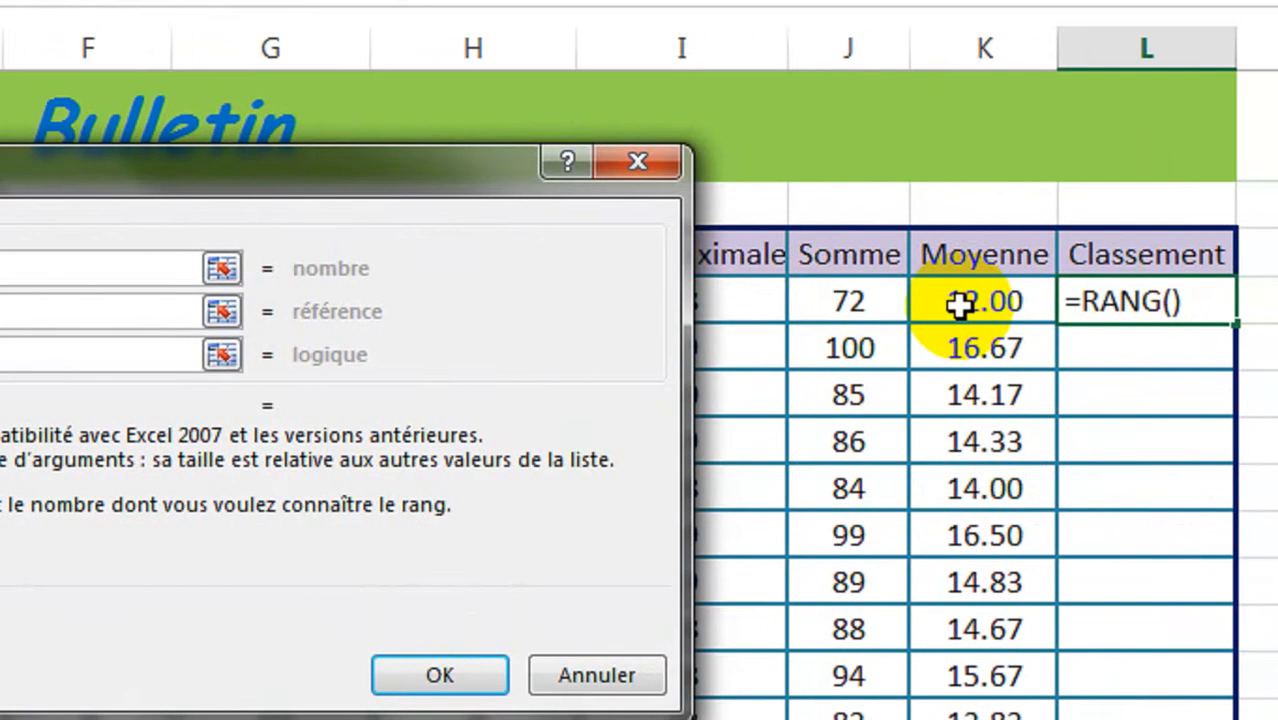
{"action": "left_click", "coordinate": [1062, 304]}
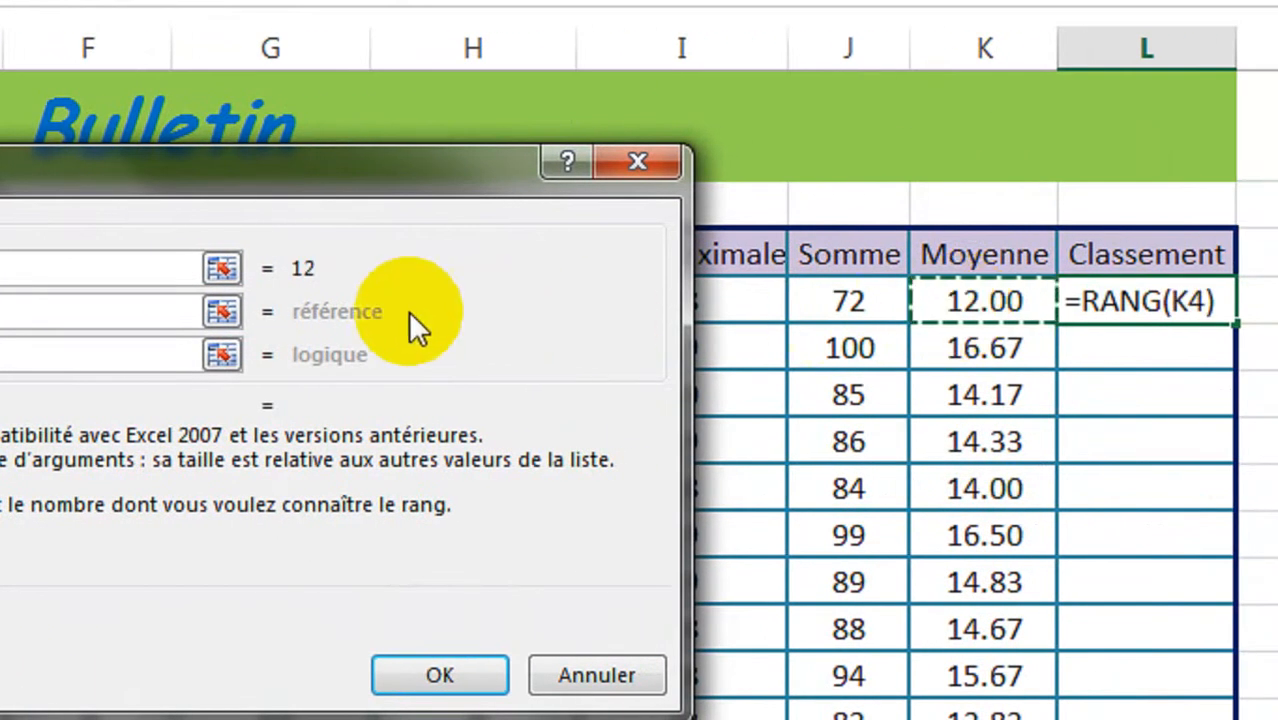
Set the RANG function's Référence argument to all the students' averages, K4:K13
{"action": "left_click", "coordinate": [130, 313]}
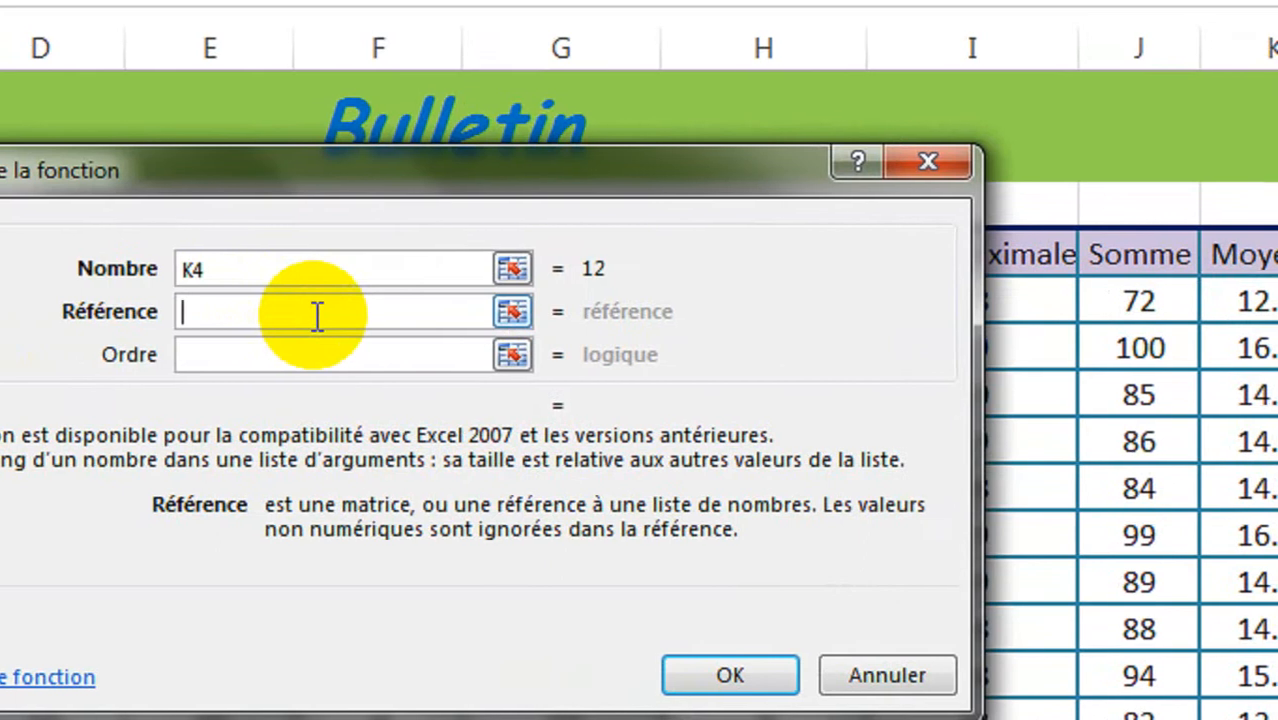
{"action": "left_click", "coordinate": [322, 315]}
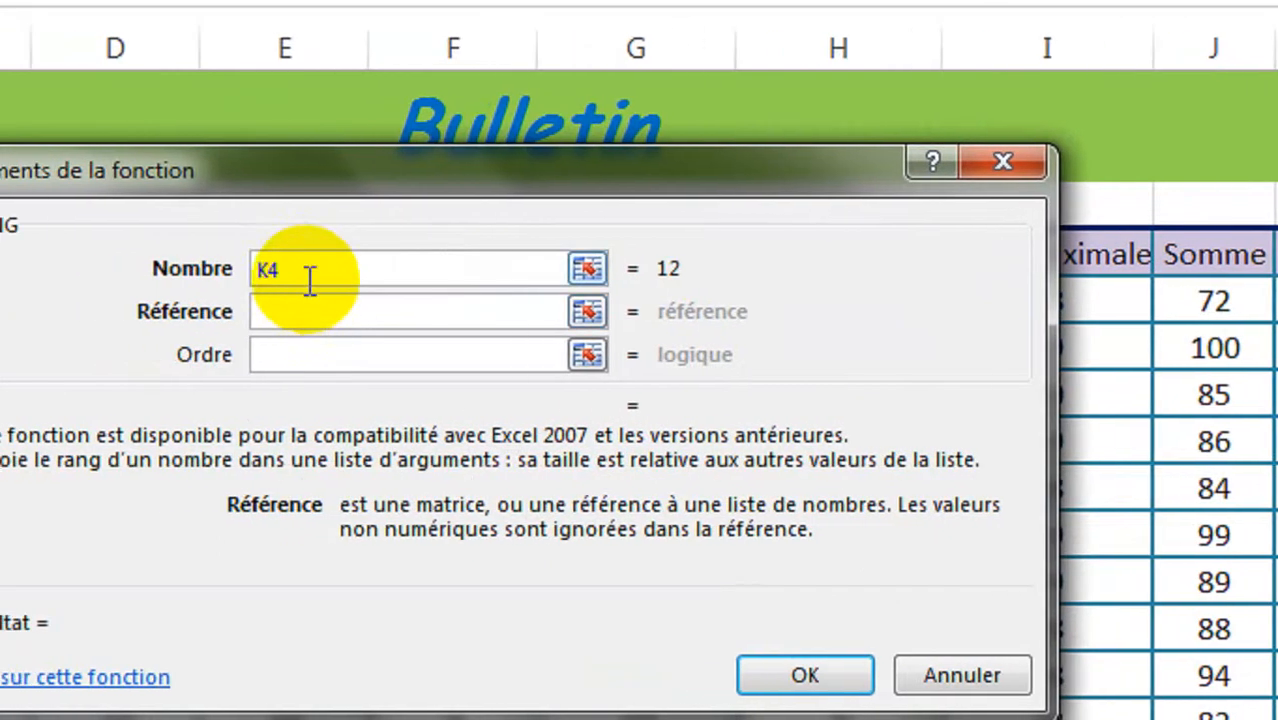
{"action": "left_click", "coordinate": [321, 276]}
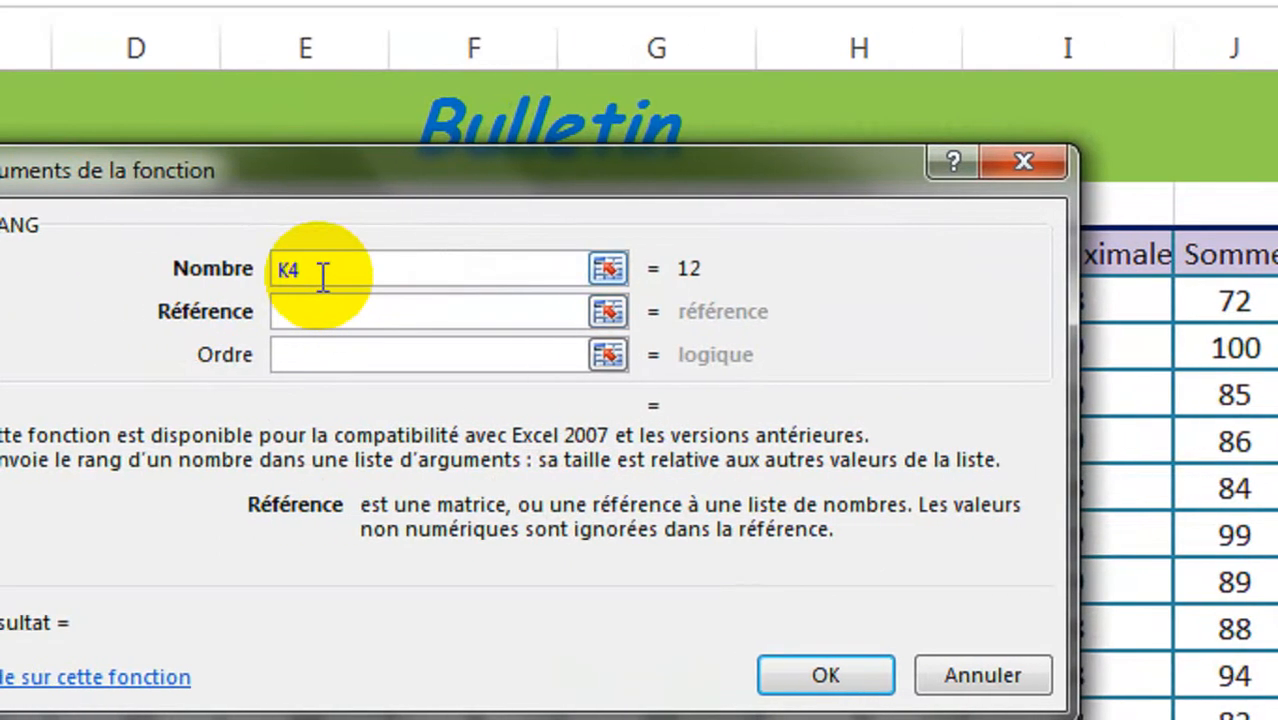
{"action": "left_click", "coordinate": [315, 310]}
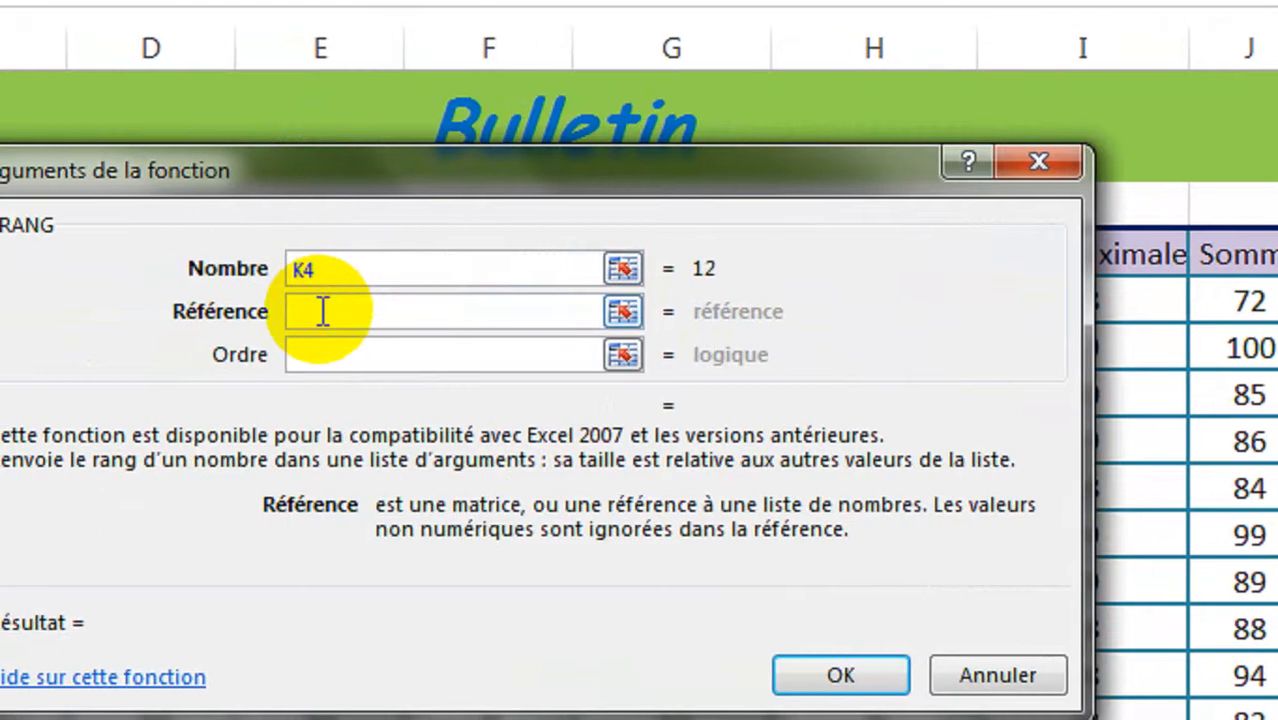
{"action": "left_click", "coordinate": [322, 312]}
{"action": "left_click", "coordinate": [322, 312]}
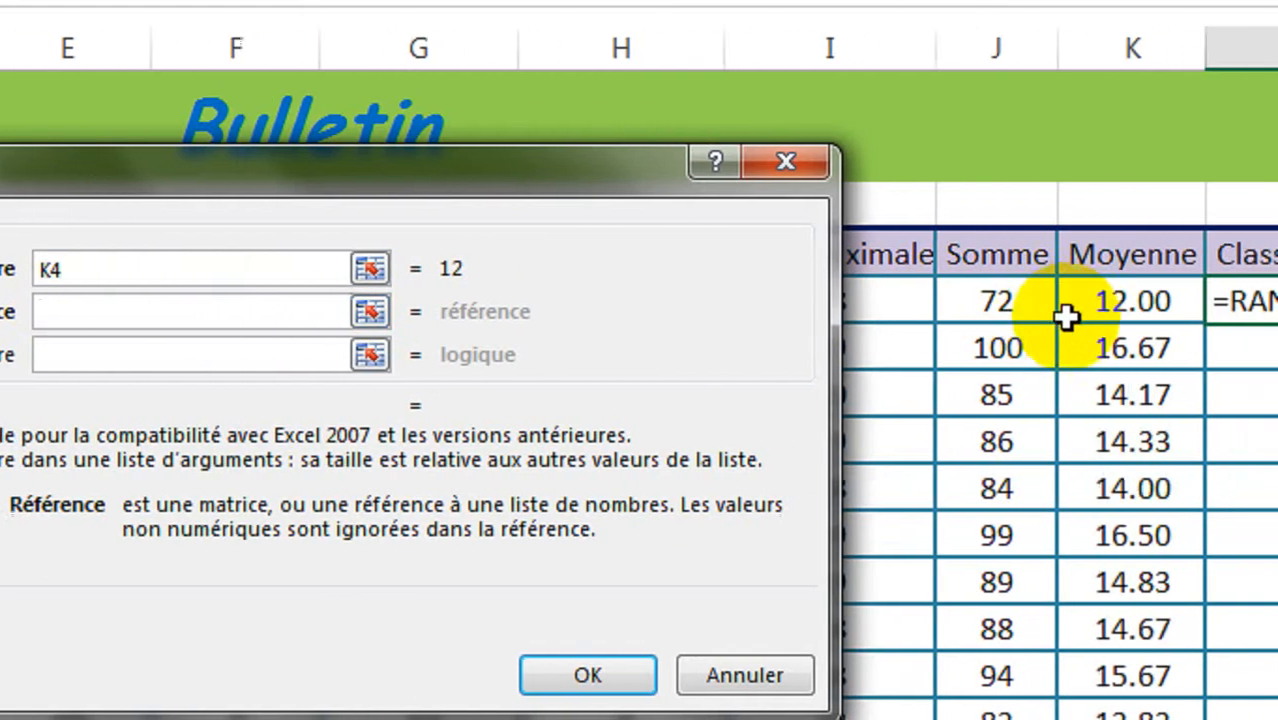
{"action": "left_click", "coordinate": [1127, 298]}
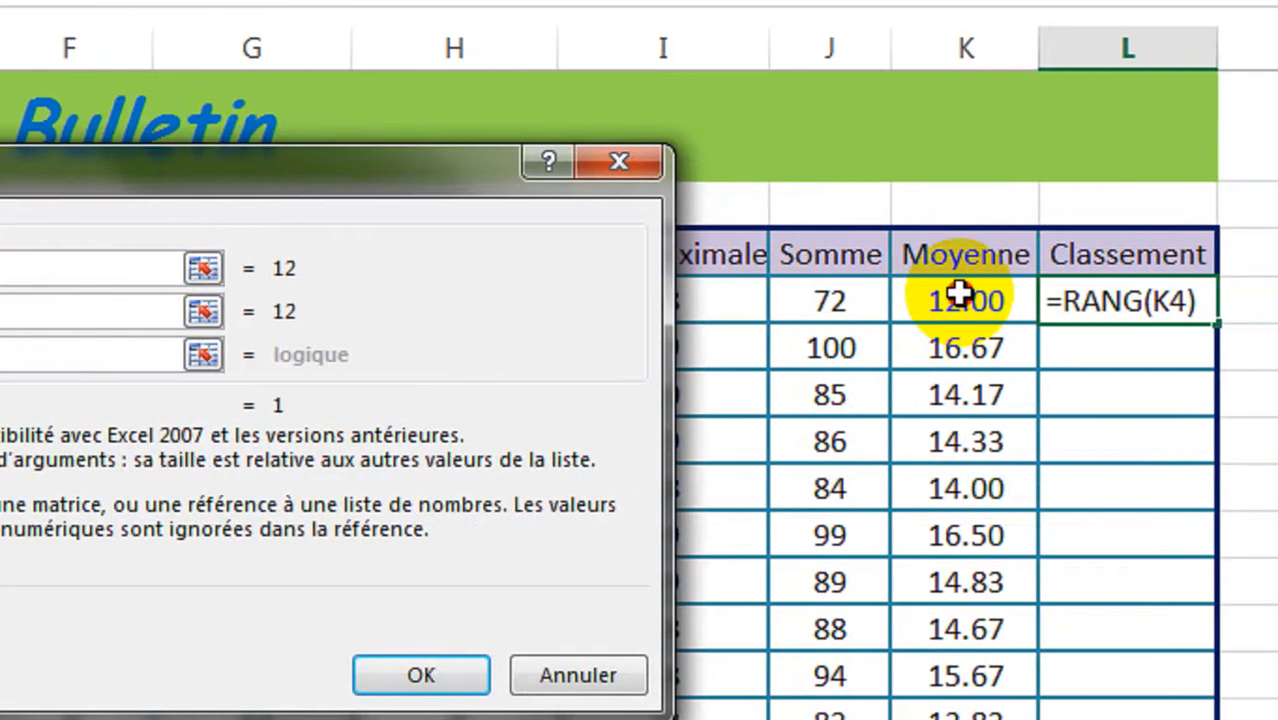
{"action": "left_click_drag", "start_coordinate": [960, 292], "coordinate": [971, 616]}
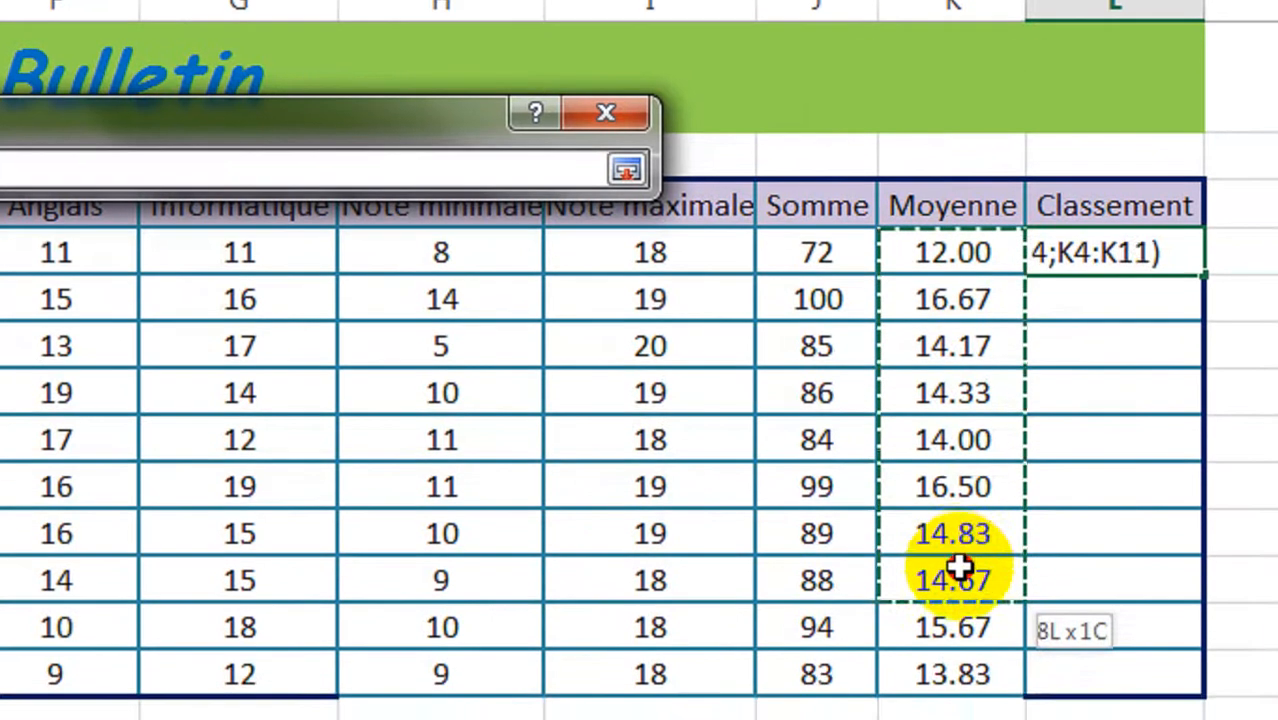
{"action": "left_click_drag", "start_coordinate": [958, 567], "coordinate": [958, 669]}
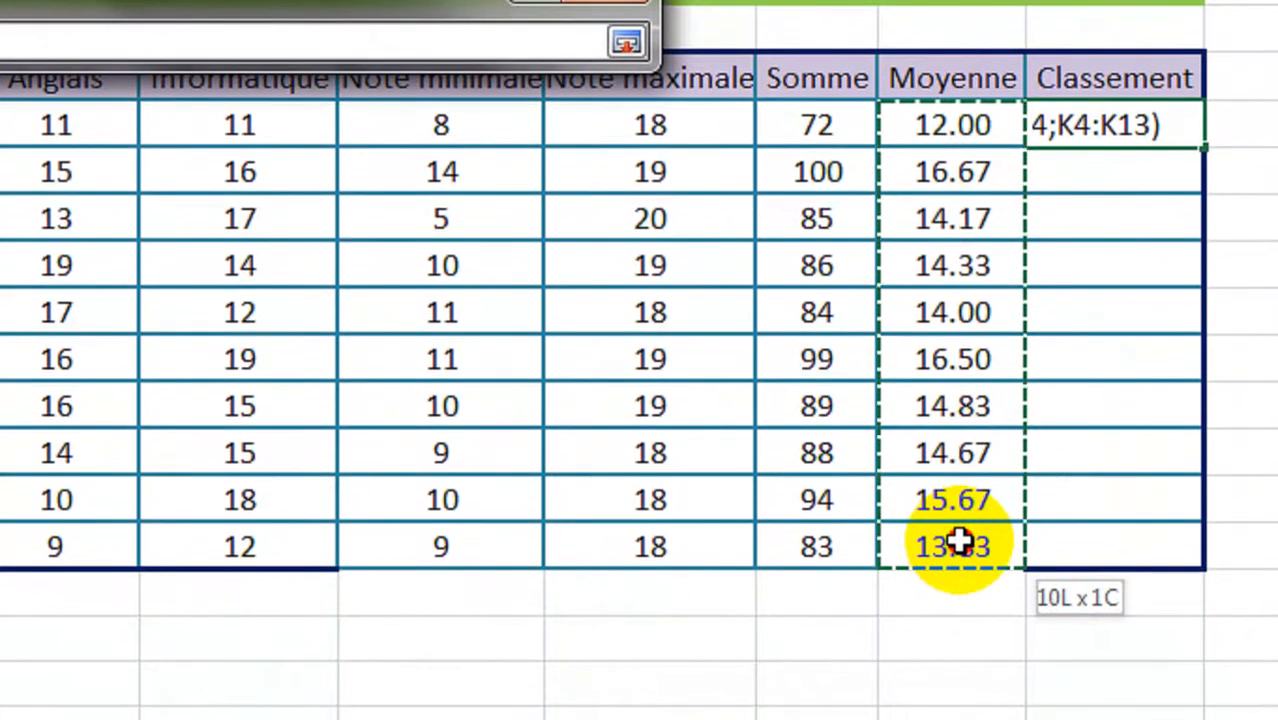
{"action": "left_click_drag", "start_coordinate": [958, 541], "coordinate": [956, 534]}
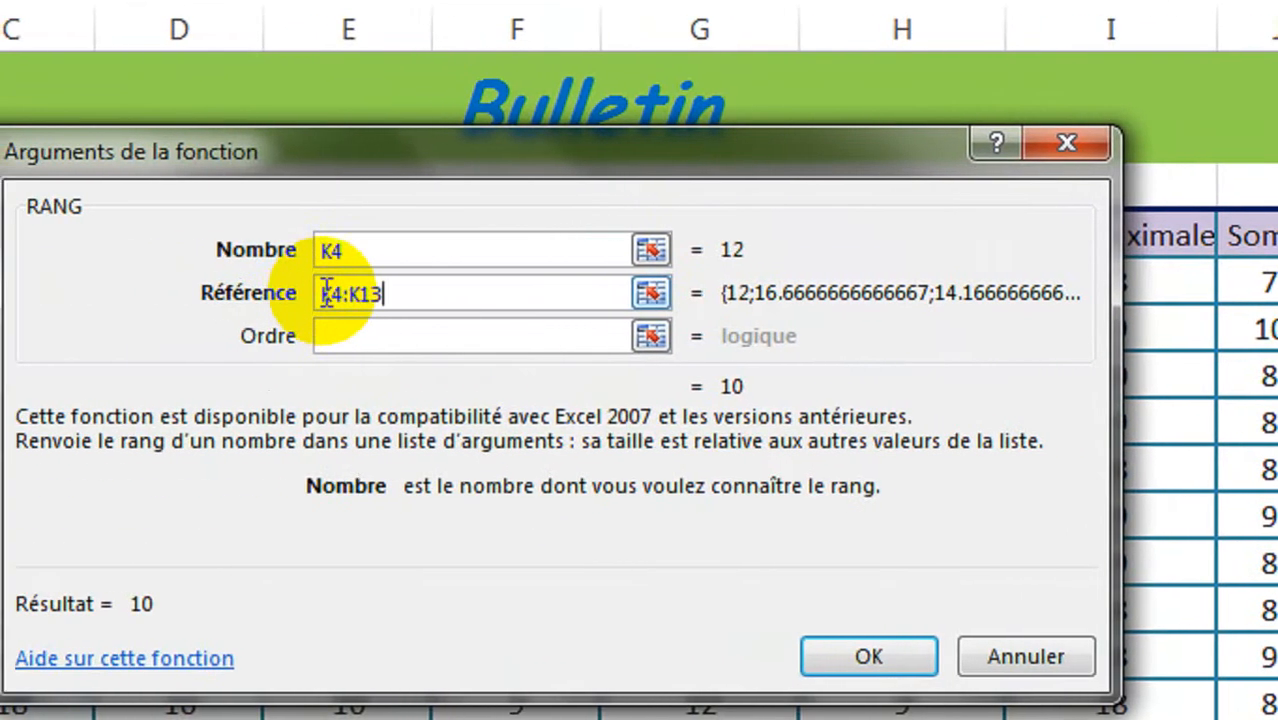
Make the RANG function's Référence range absolute as $K$4:$K$13, keeping Nombre as the relative reference K4
{"action": "left_click_drag", "start_coordinate": [323, 293], "coordinate": [402, 293]}
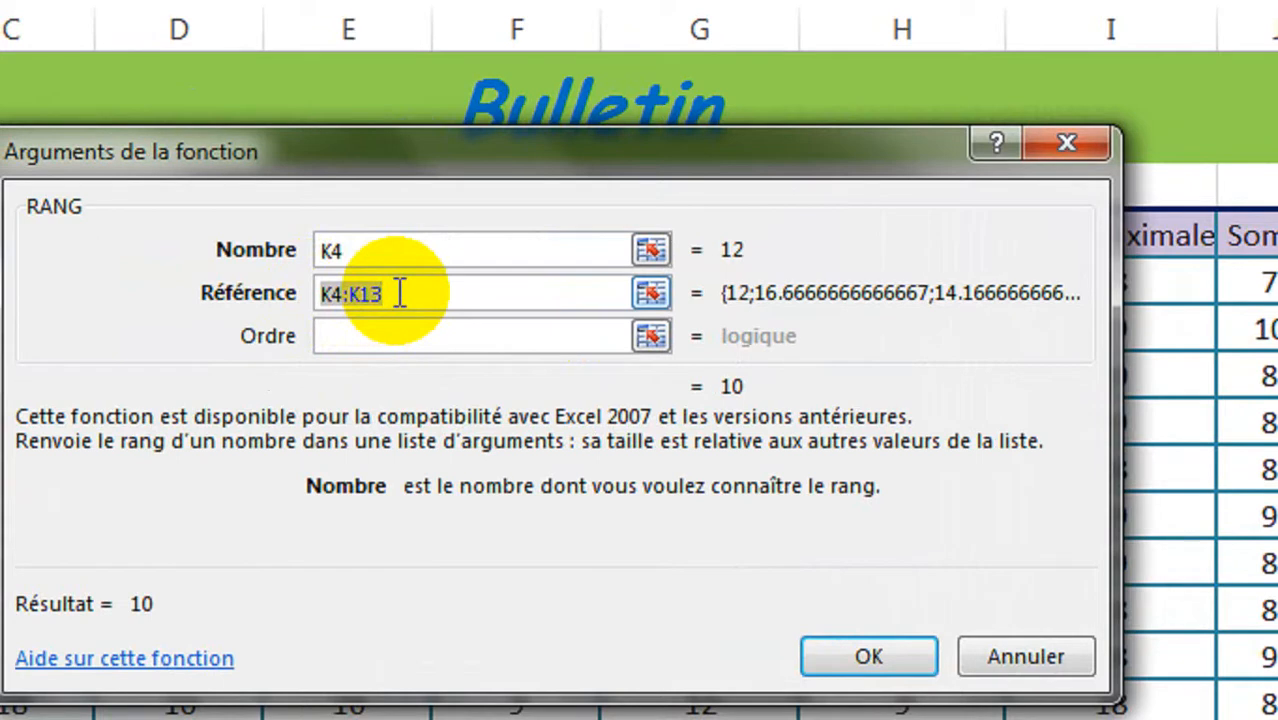
{"action": "left_click", "coordinate": [357, 251]}
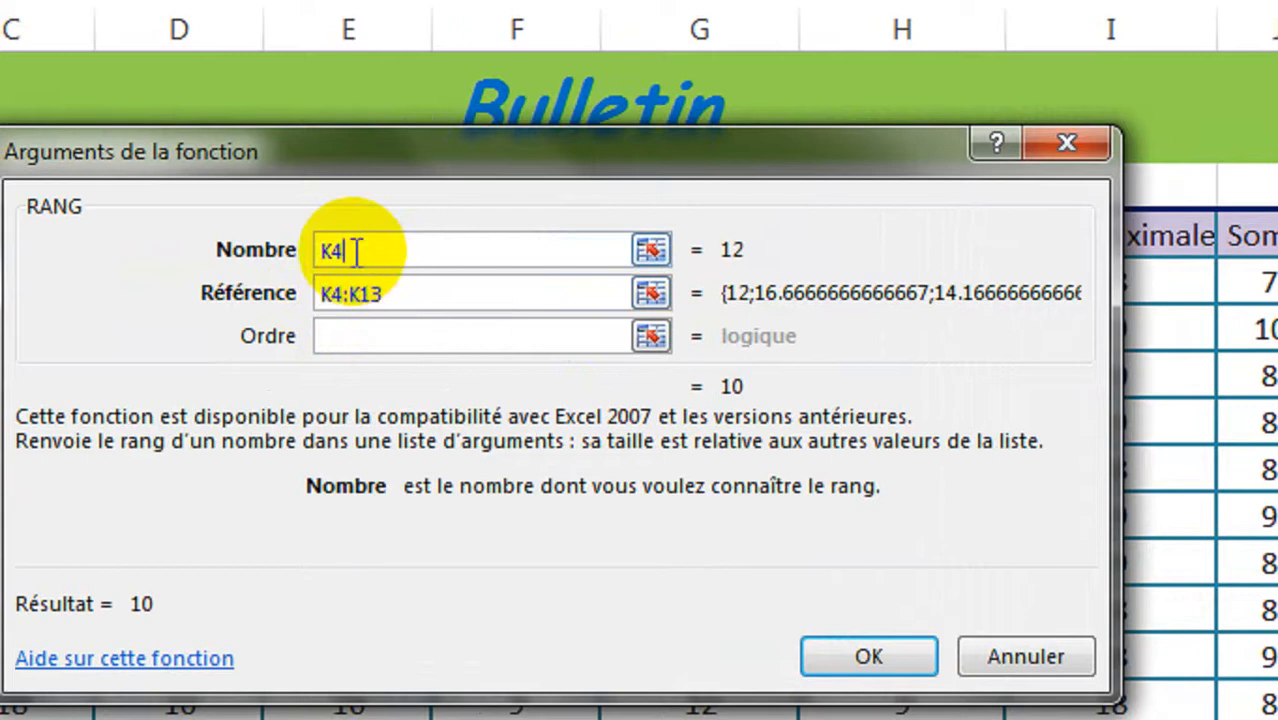
{"action": "left_click", "coordinate": [456, 296]}
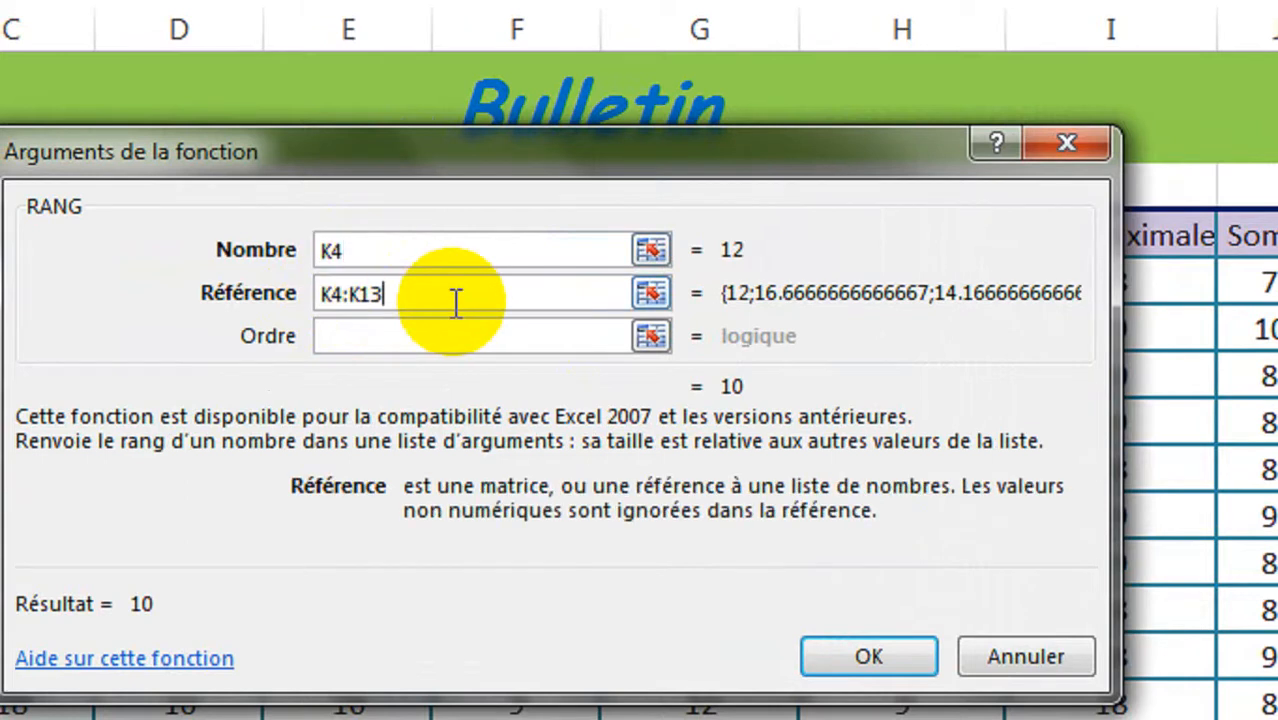
{"action": "left_click_drag", "start_coordinate": [422, 296], "coordinate": [320, 288]}
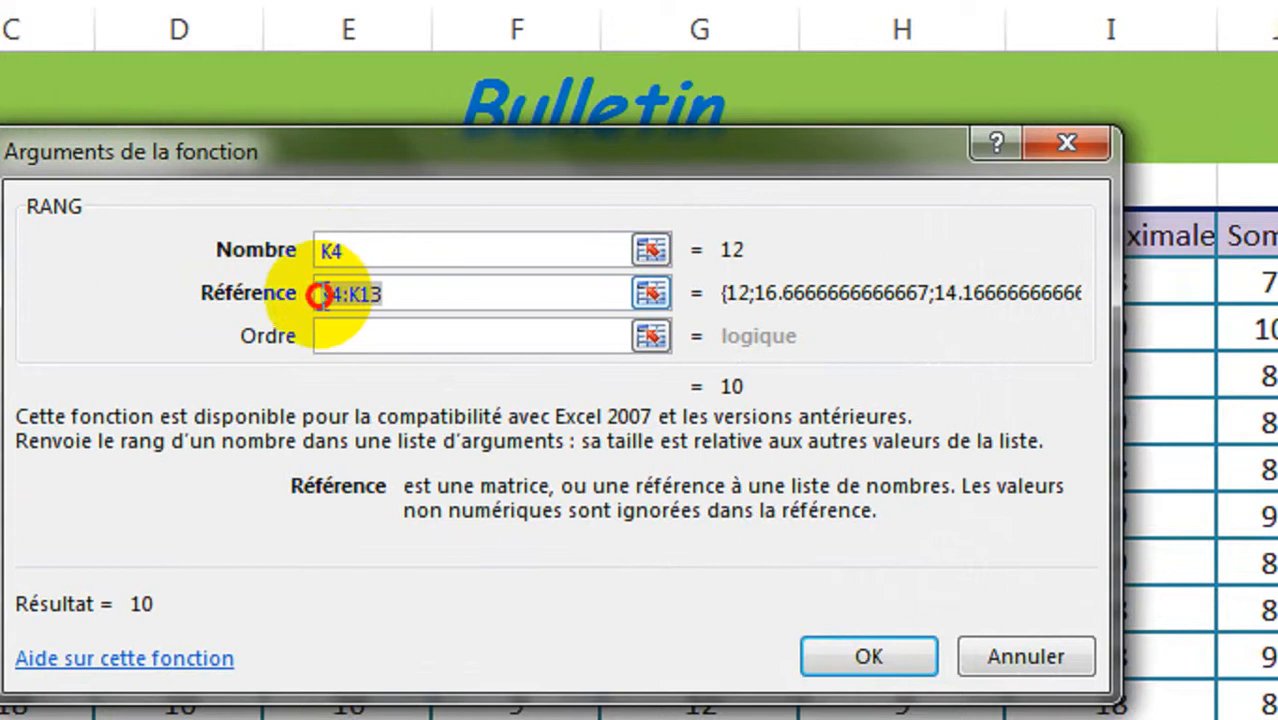
{"action": "left_click", "coordinate": [456, 288]}
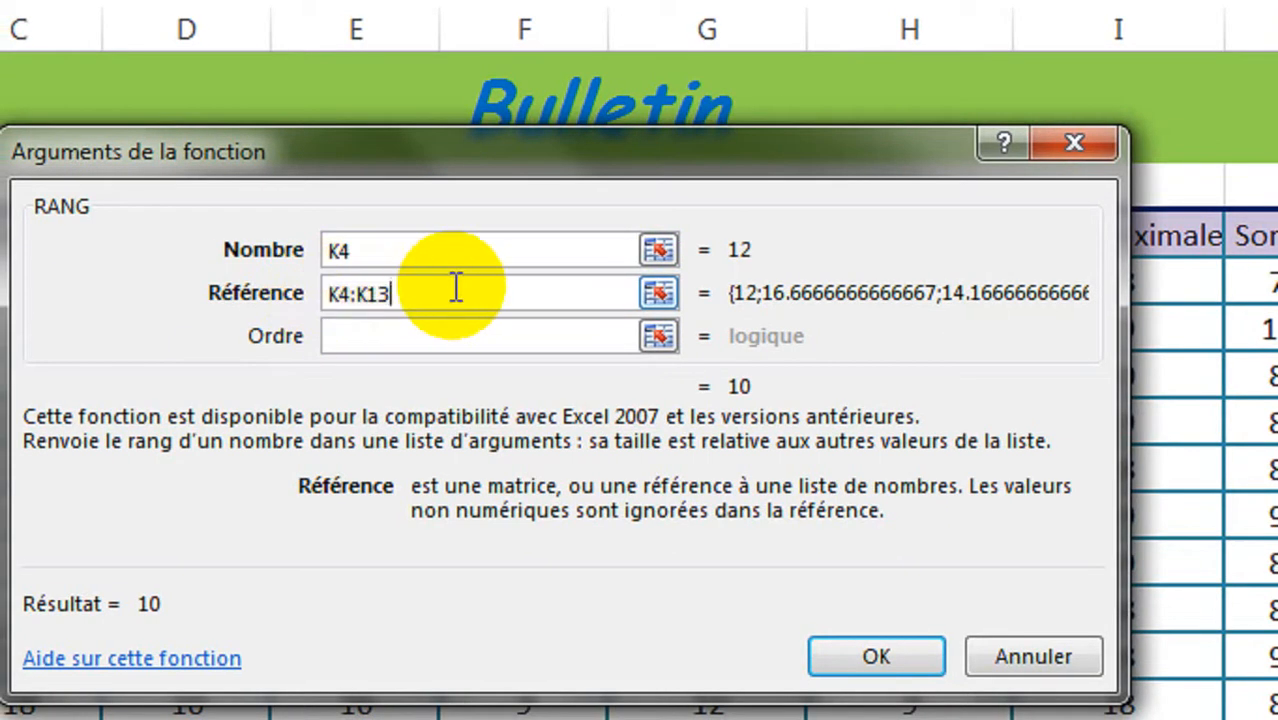
{"action": "left_click_drag", "start_coordinate": [456, 288], "coordinate": [320, 286]}
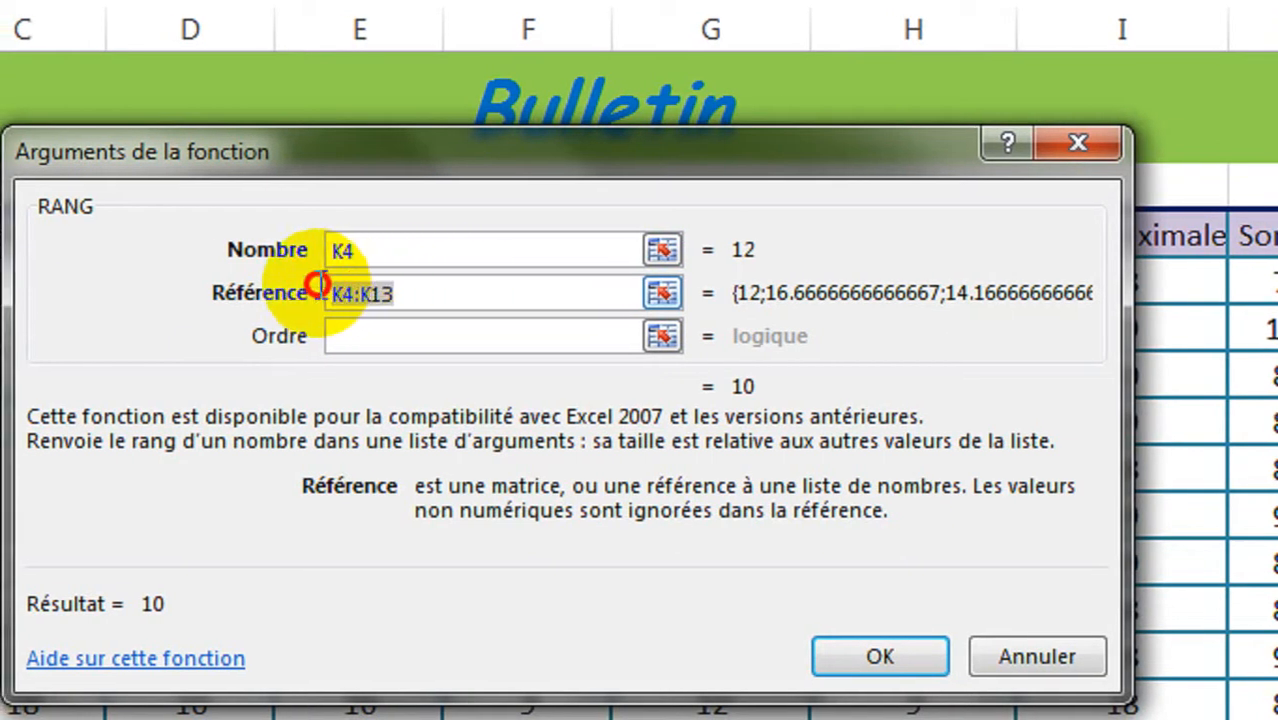
{"action": "key", "text": "F4"}
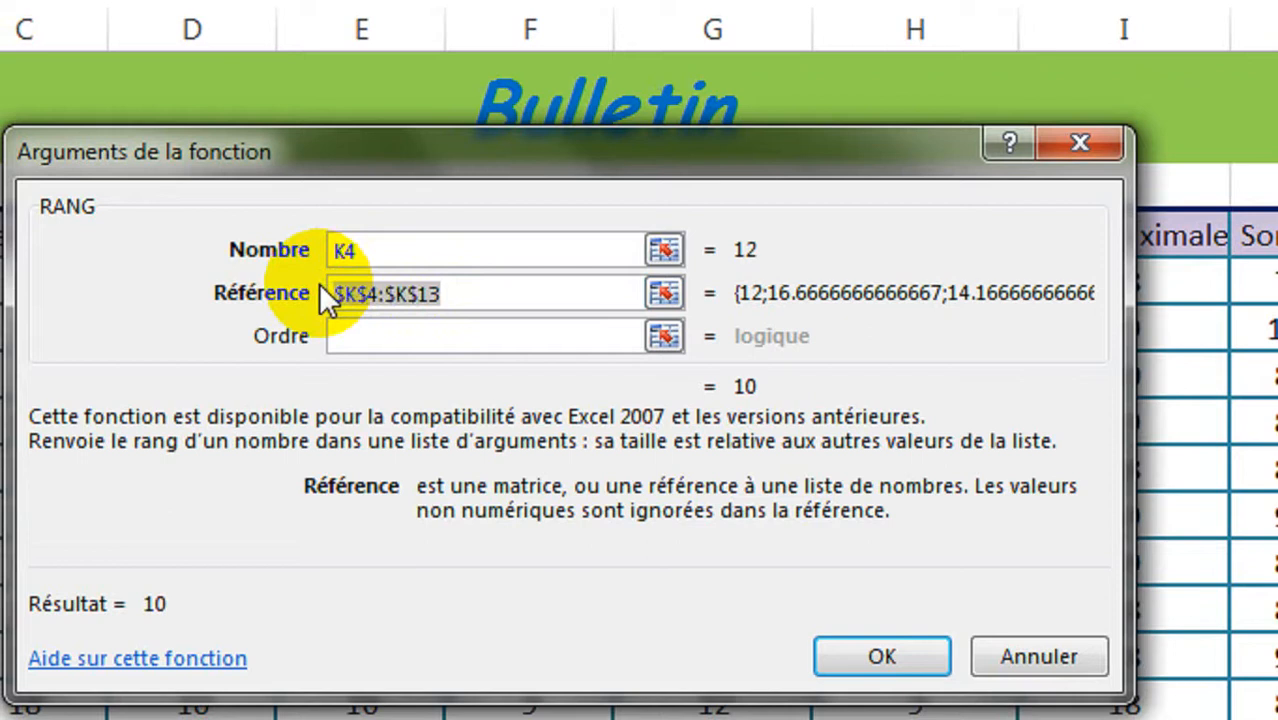
{"action": "left_click", "coordinate": [345, 291]}
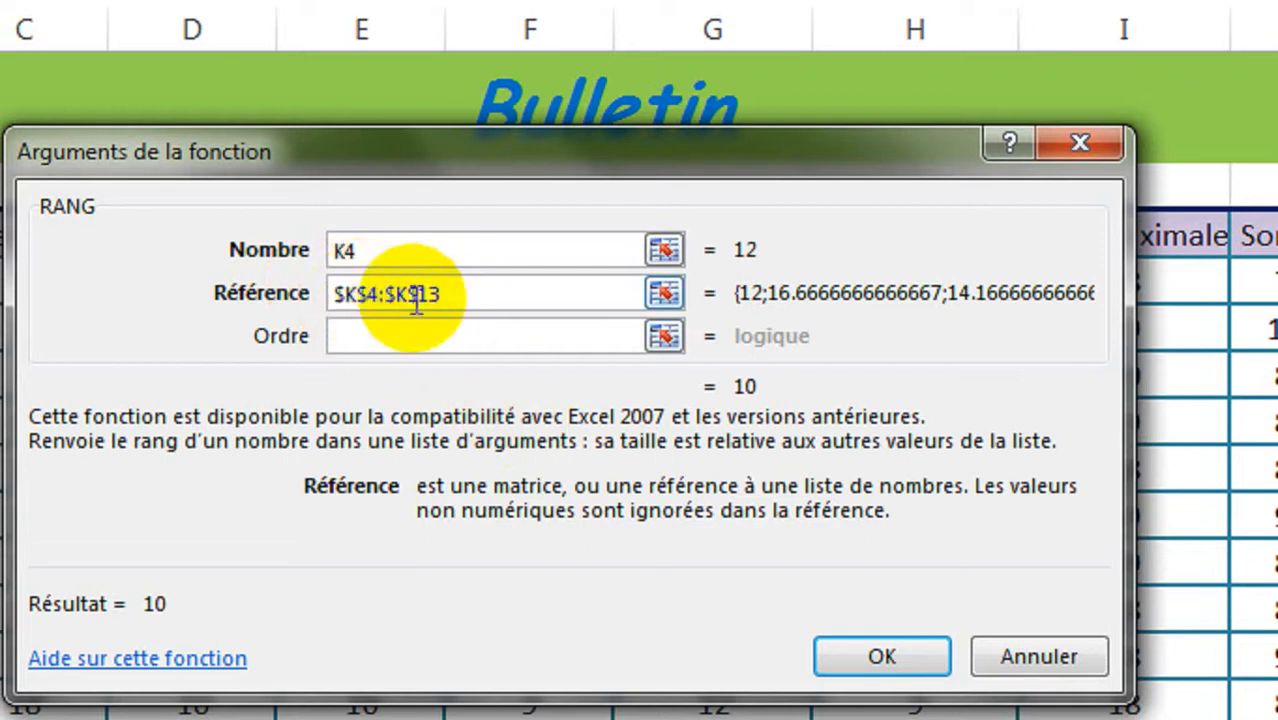
{"action": "left_click", "coordinate": [455, 296]}
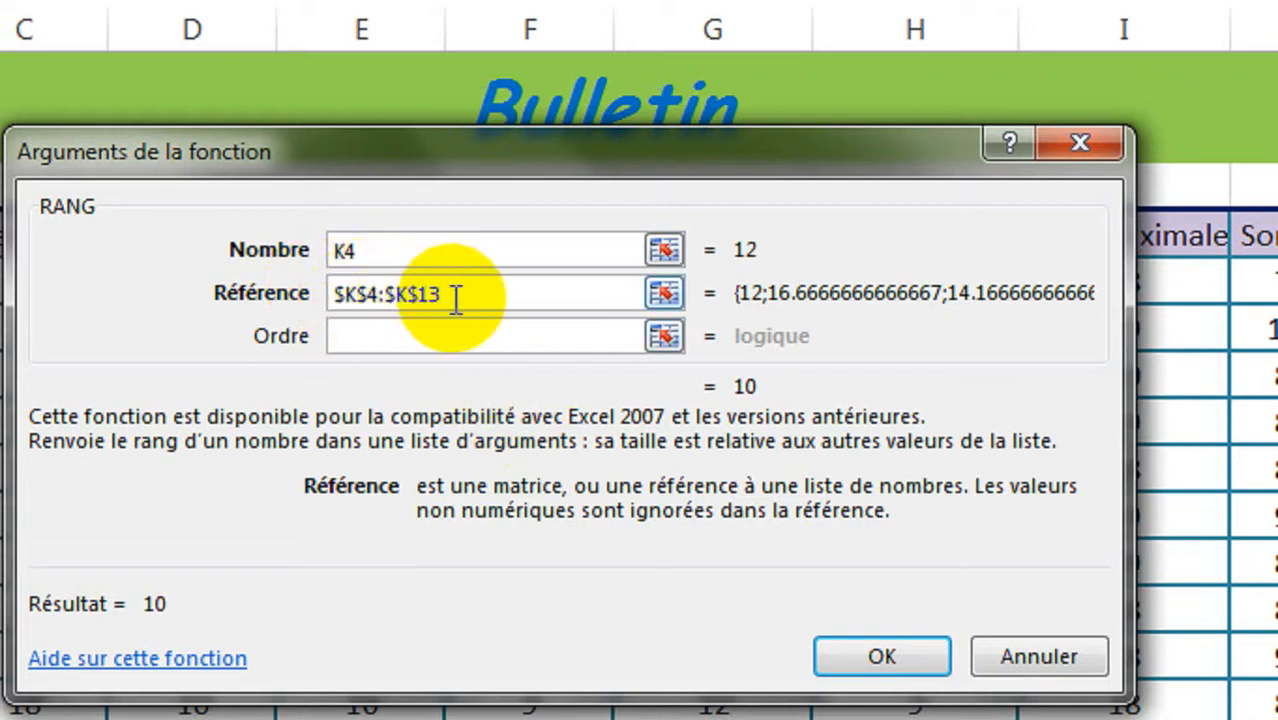
Leave the Ordre argument empty for a descending ranking and insert the RANG formula into L4
{"action": "left_click", "coordinate": [390, 335]}
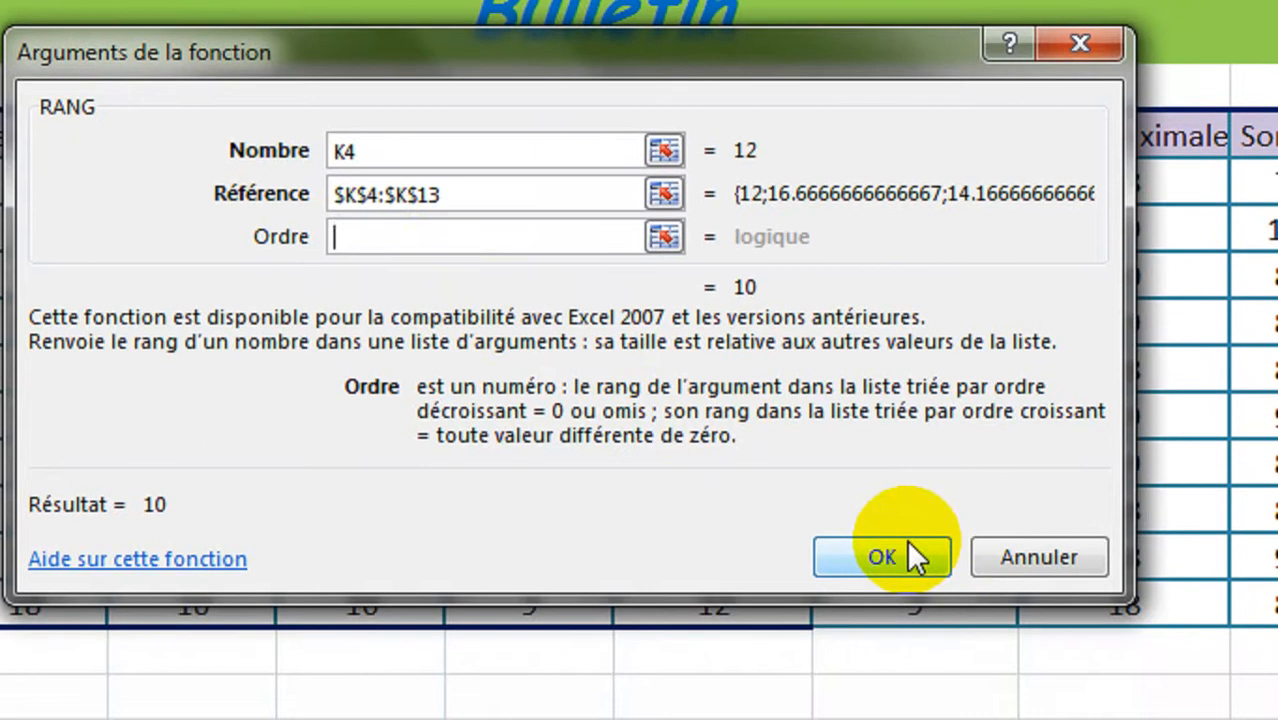
{"action": "left_click", "coordinate": [906, 539]}
{"action": "left_click", "coordinate": [906, 557]}
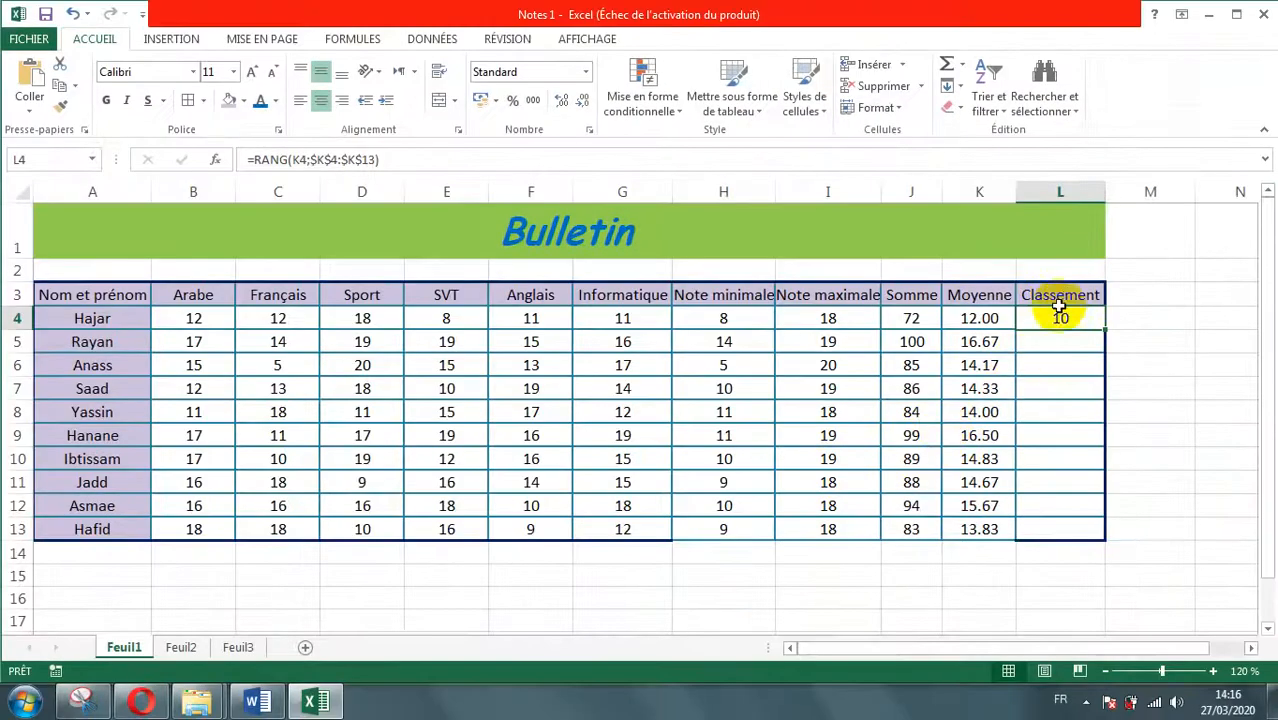
Fill the RANG formula from L4 down to L13 for all students and check the copied formula in L5
{"action": "left_click", "coordinate": [1061, 316]}
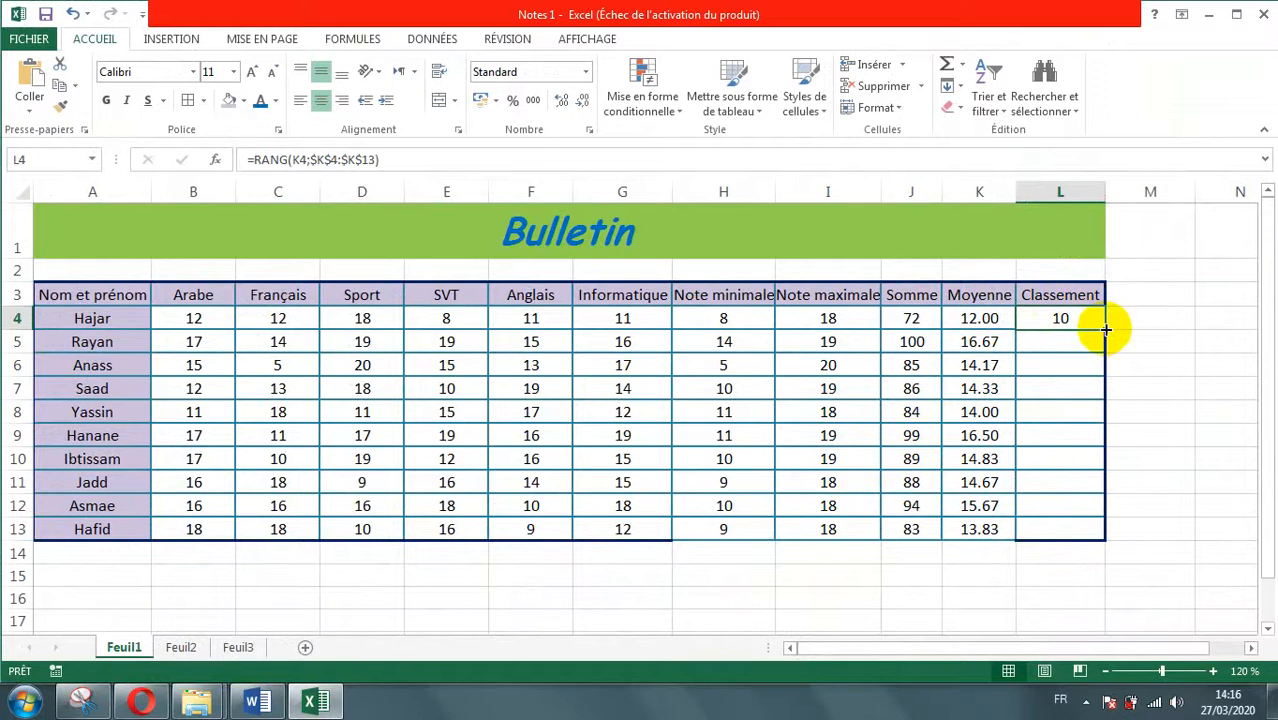
{"action": "left_click_drag", "start_coordinate": [1104, 330], "coordinate": [1108, 531]}
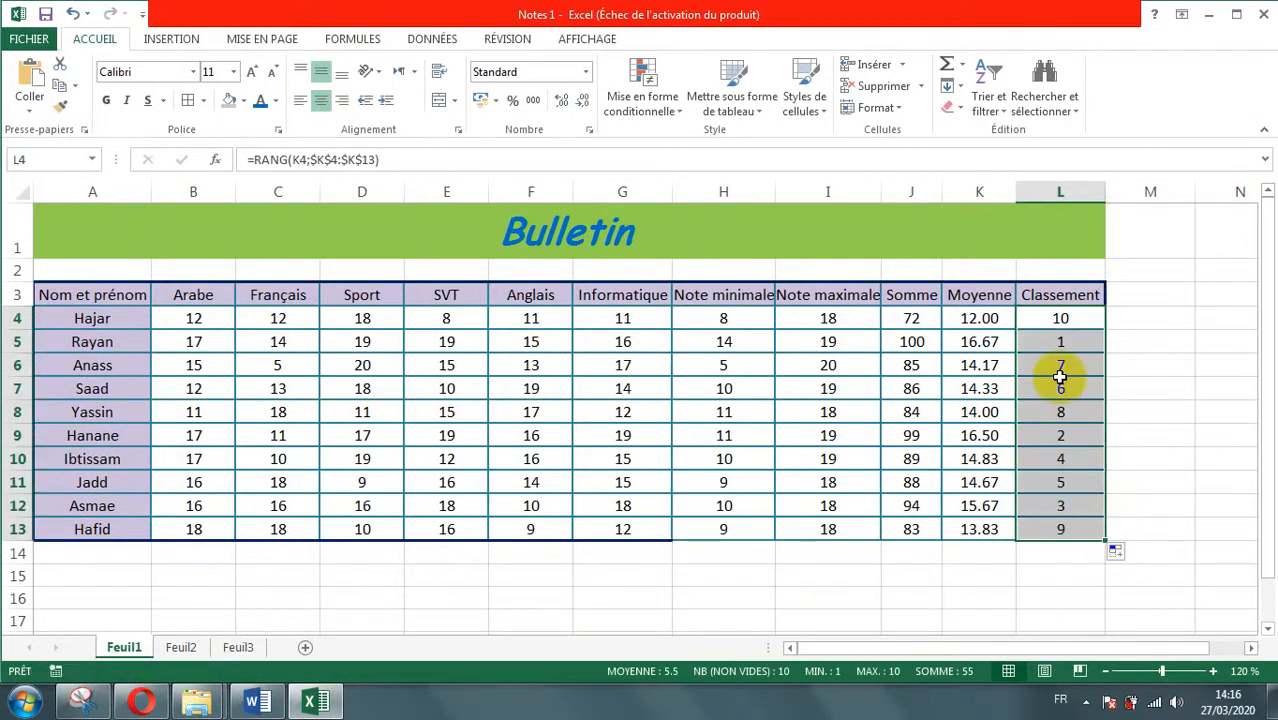
{"action": "left_click", "coordinate": [1045, 343]}
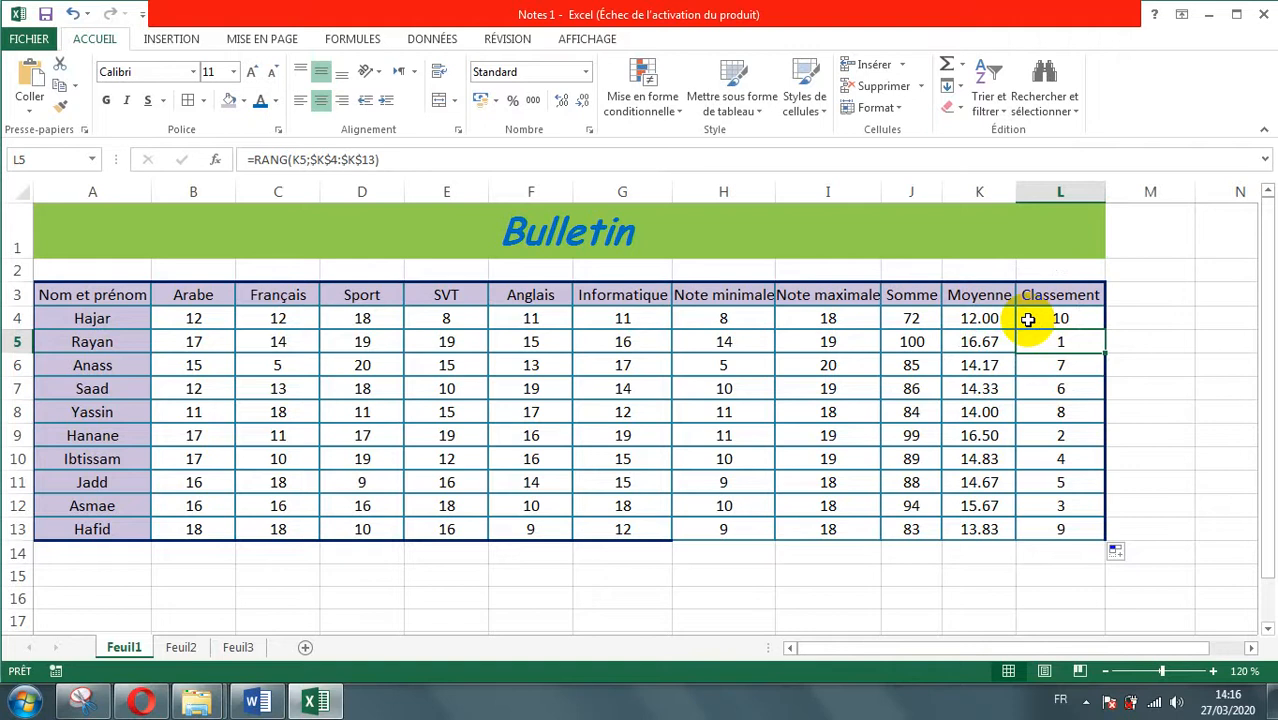
Switch to the Word document to read the last TP 4 instructions on ranking and decimals, and return to the Excel workbook
{"action": "left_click", "coordinate": [262, 703]}
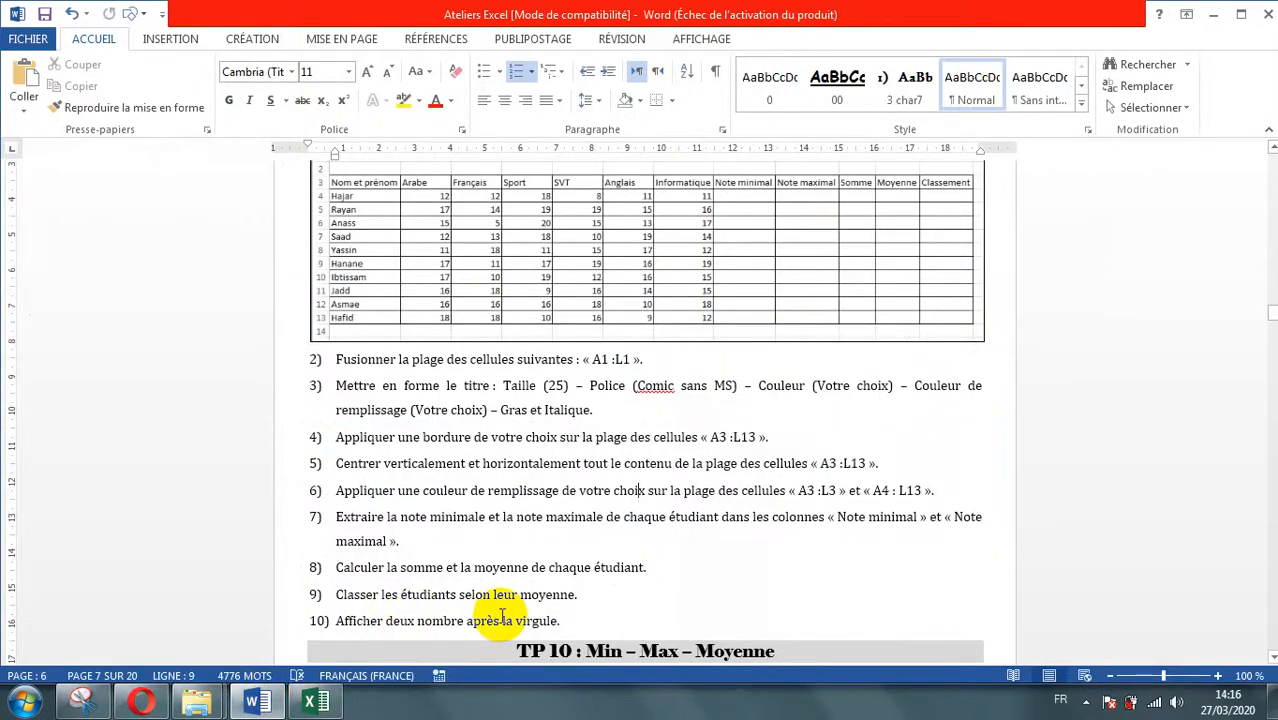
{"action": "key", "text": "alt+Tab"}
{"action": "key", "text": "alt+Tab"}
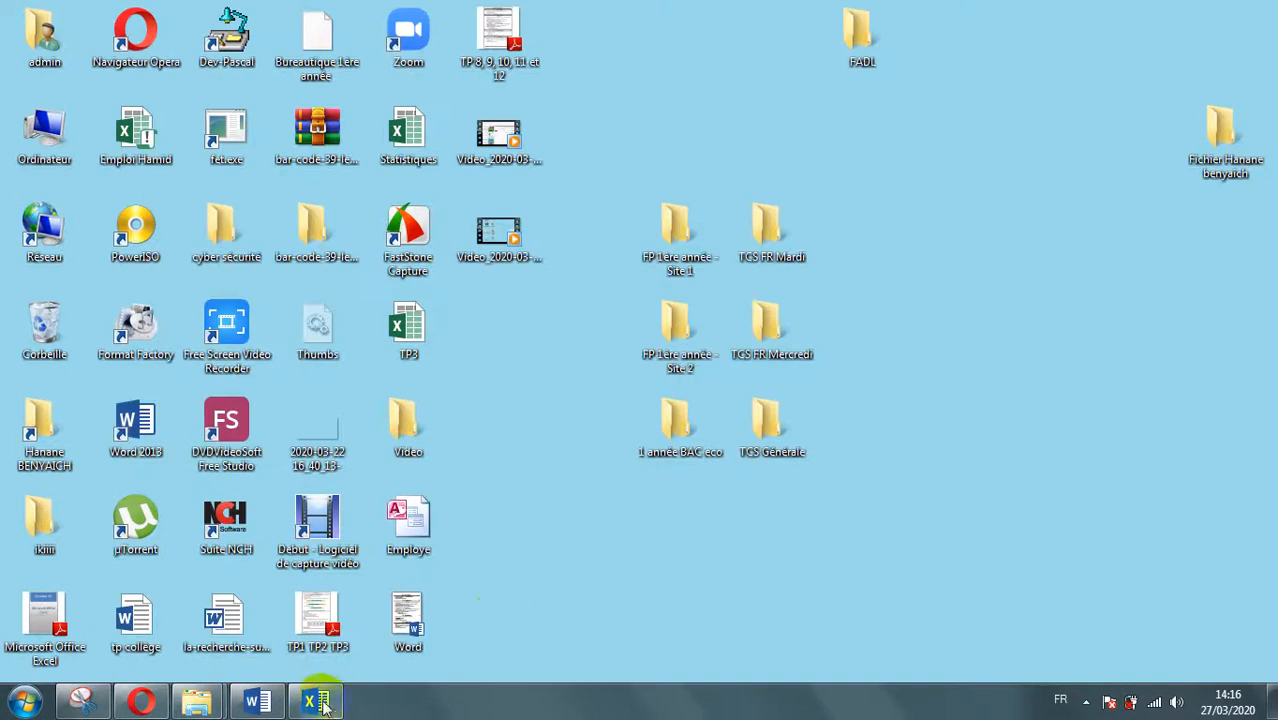
{"action": "left_click", "coordinate": [316, 703]}
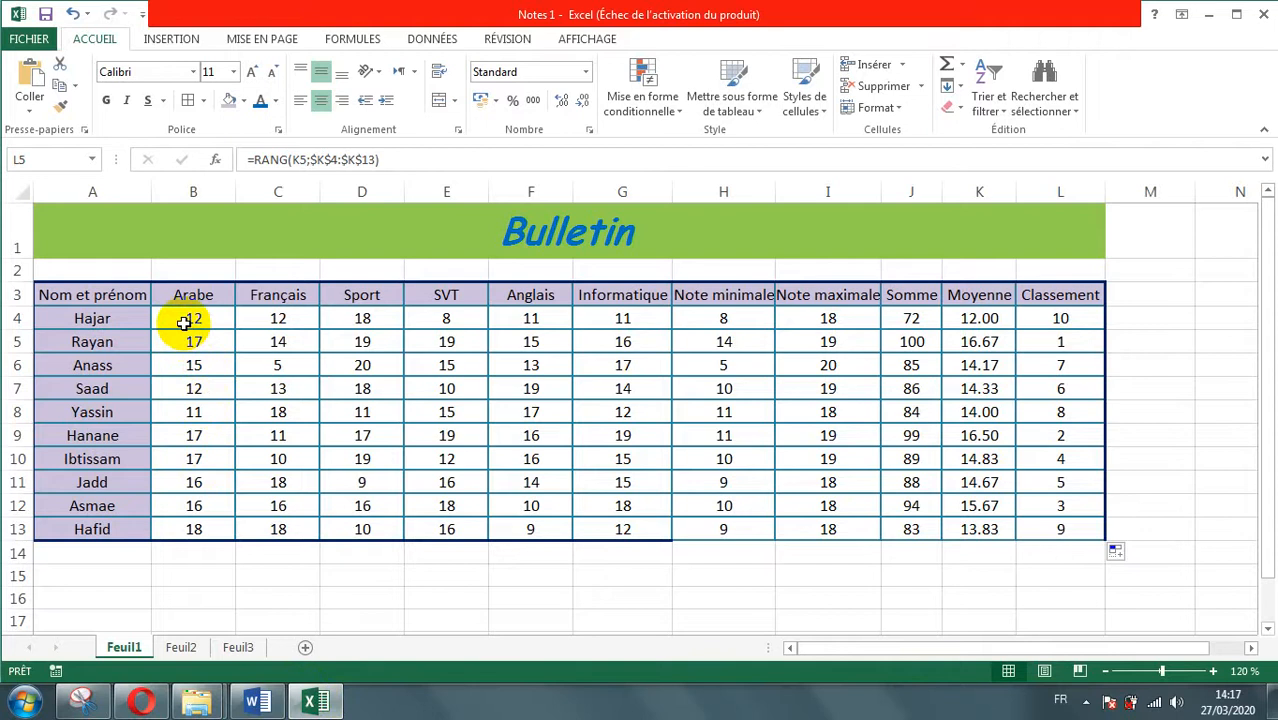
Apply the Nombre format with two decimals to the grades and calculated results in B4:K13
{"action": "left_click_drag", "start_coordinate": [184, 323], "coordinate": [995, 520]}
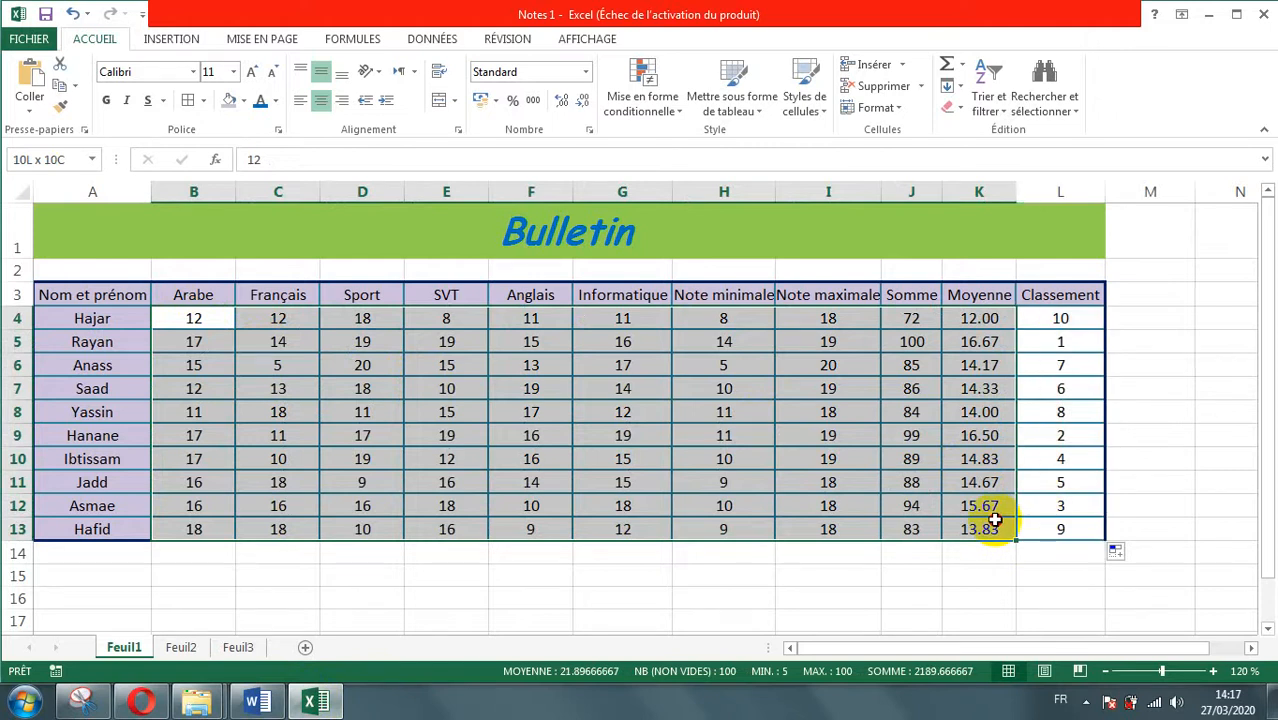
{"action": "left_click_drag", "start_coordinate": [995, 520], "coordinate": [995, 520]}
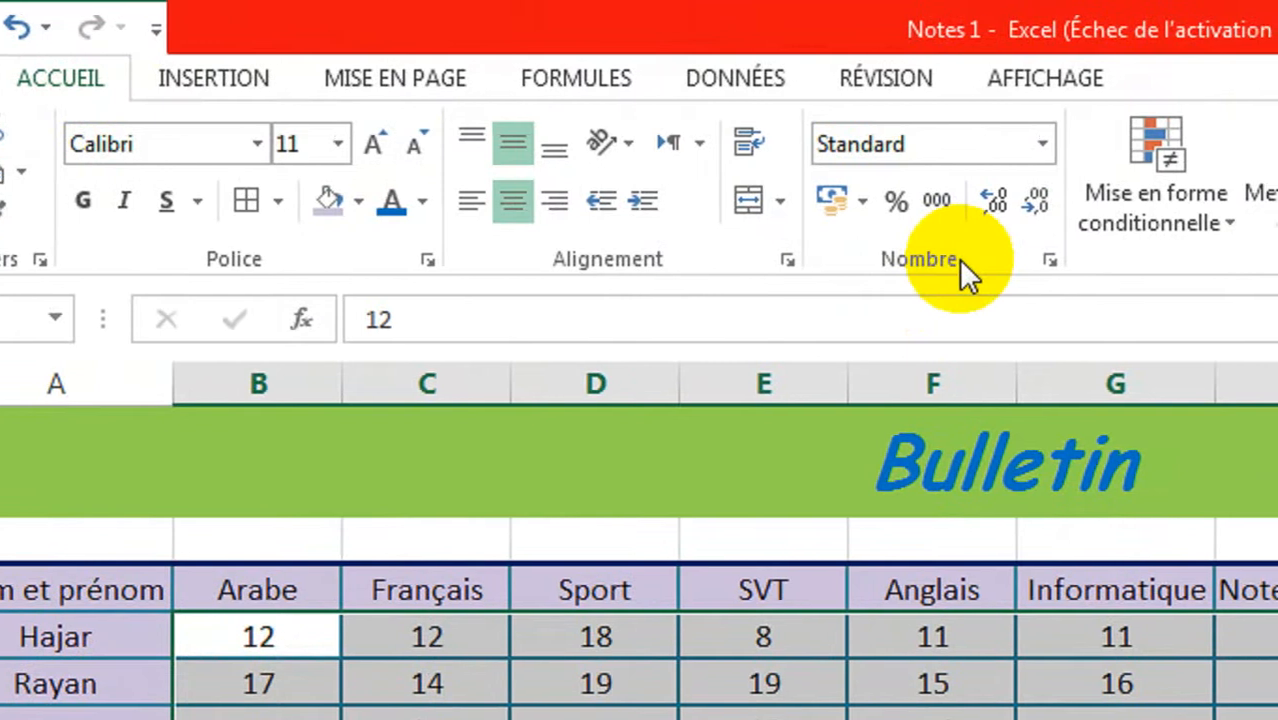
{"action": "left_click", "coordinate": [998, 143]}
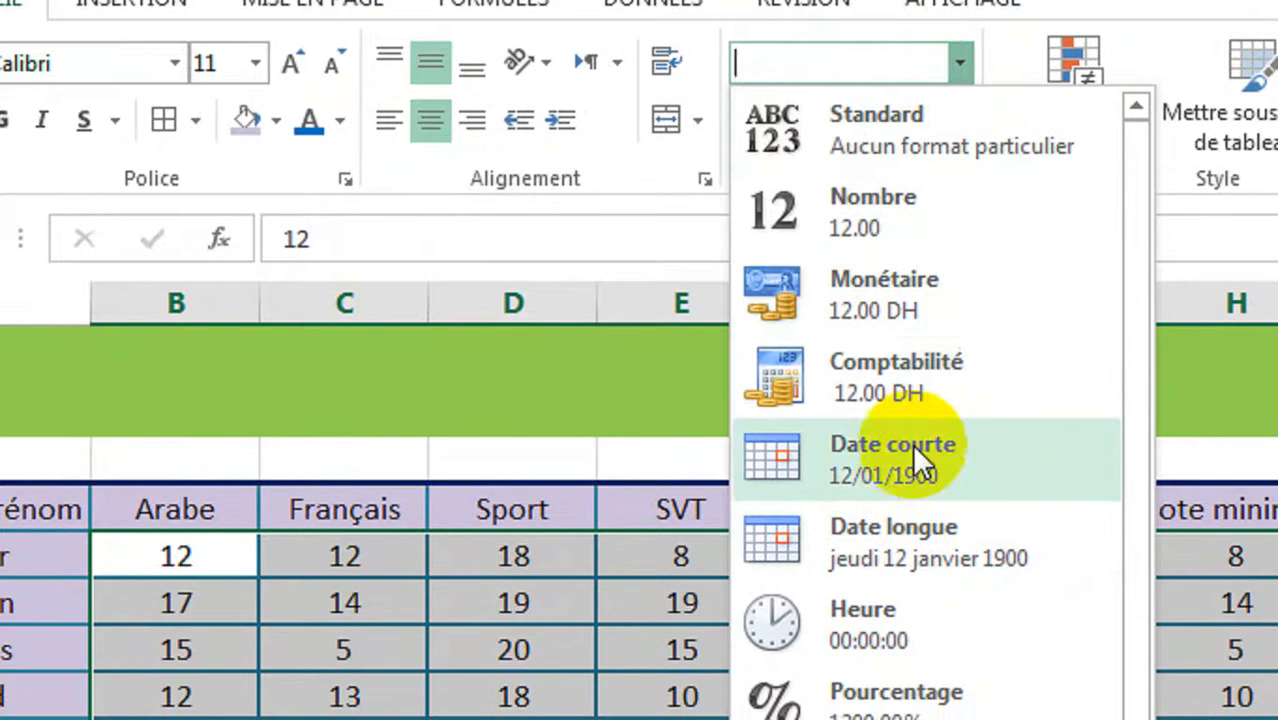
{"action": "left_click", "coordinate": [861, 224]}
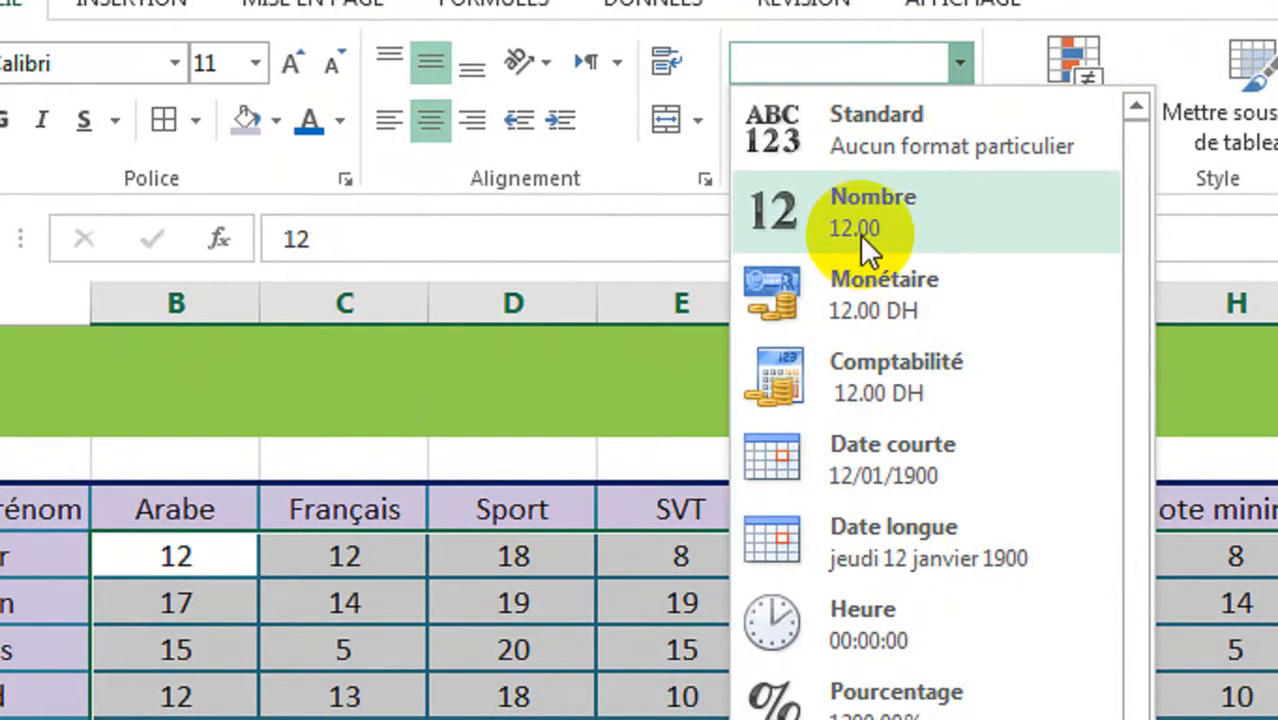
{"action": "left_click", "coordinate": [860, 228]}
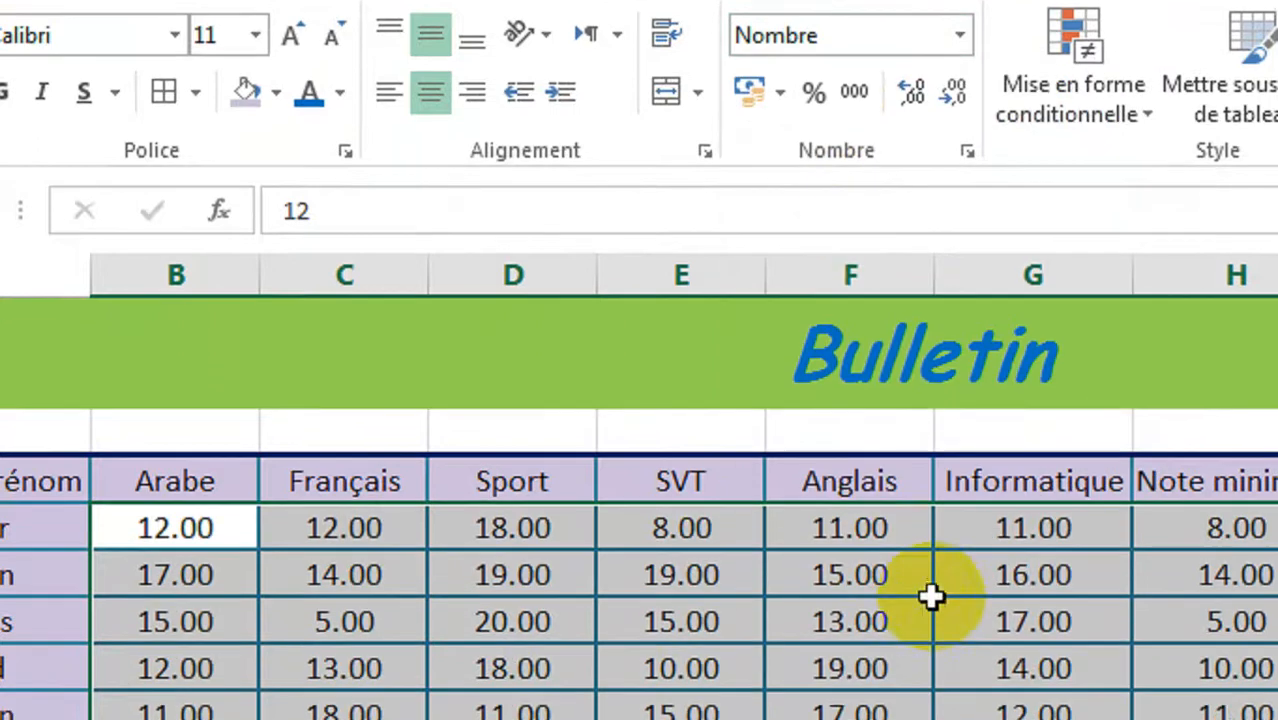